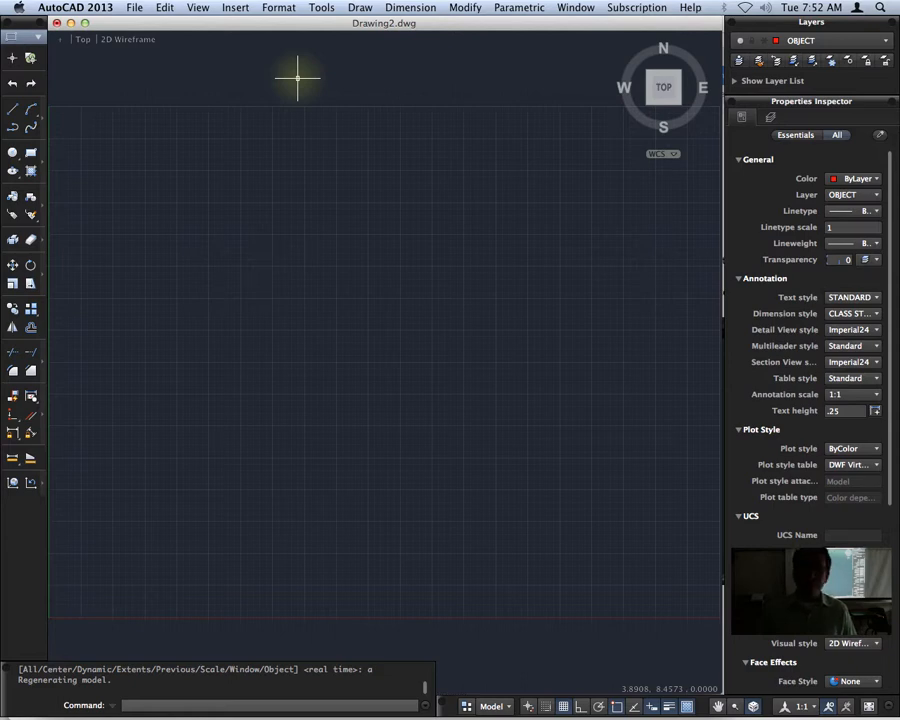
Make TEXT the current layer and draw a rectangle 4 units wide and 2 units high in the lower part of the drawing.
left_click(795, 40)
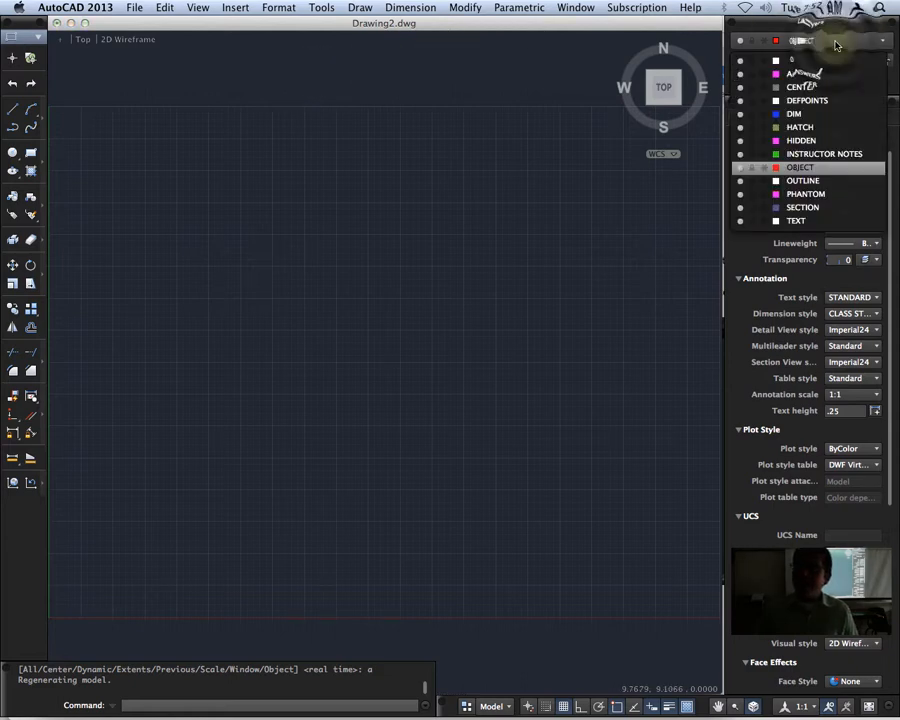
left_click(785, 220)
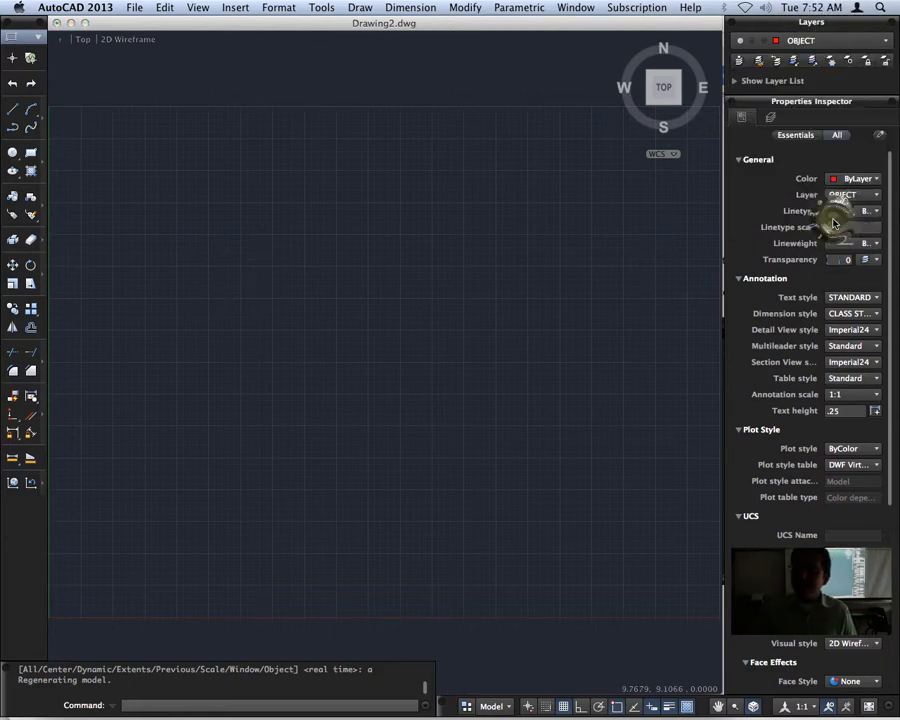
left_click(30, 152)
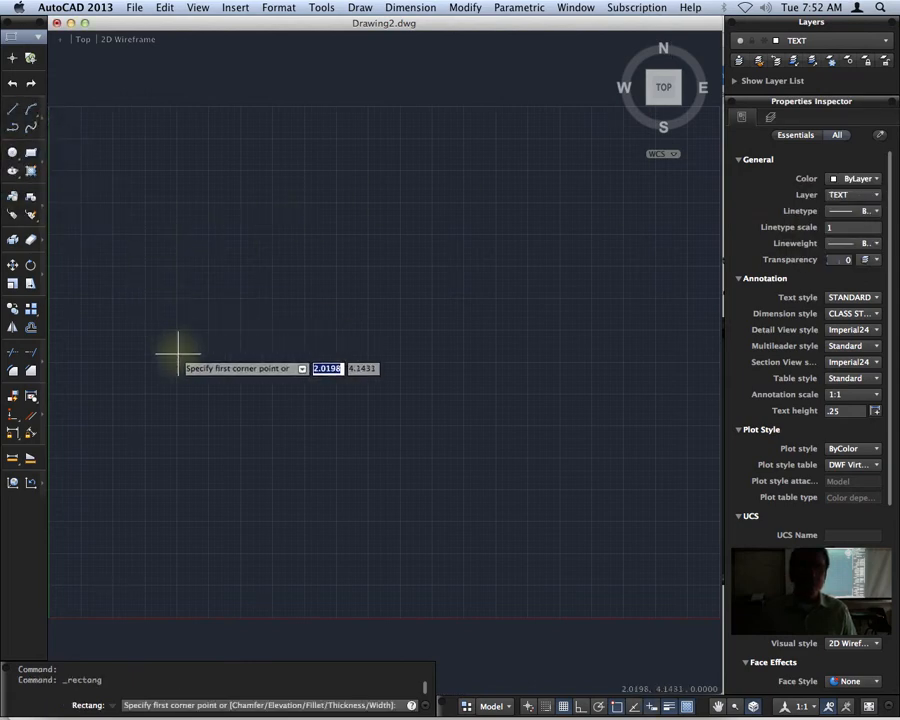
left_click(134, 481)
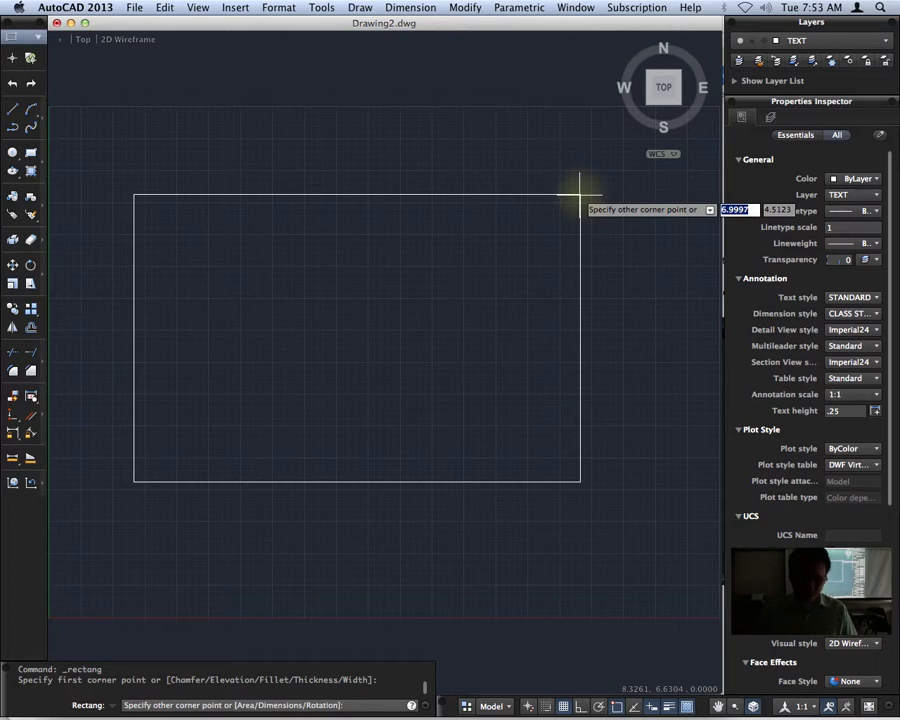
type("@4,2")
key("Return")
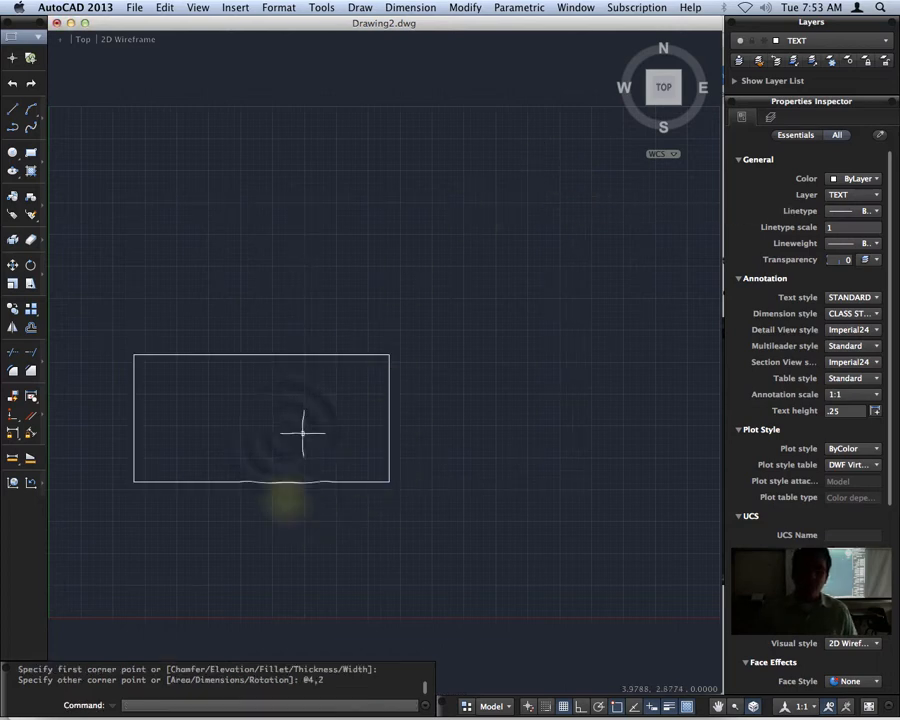
Add a vertical linear dimension for the rectangle's height, placed just outside its left edge.
scroll(290, 432, "up", 5)
scroll(294, 434, "down", 2)
middle_click_drag(294, 434, 456, 384)
left_click(411, 8)
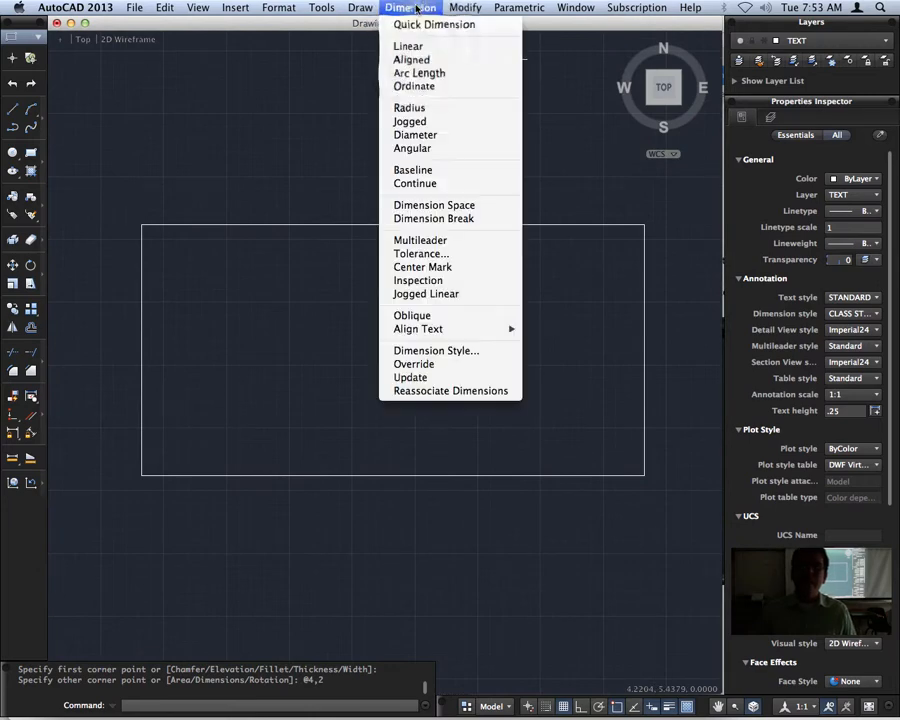
left_click(410, 47)
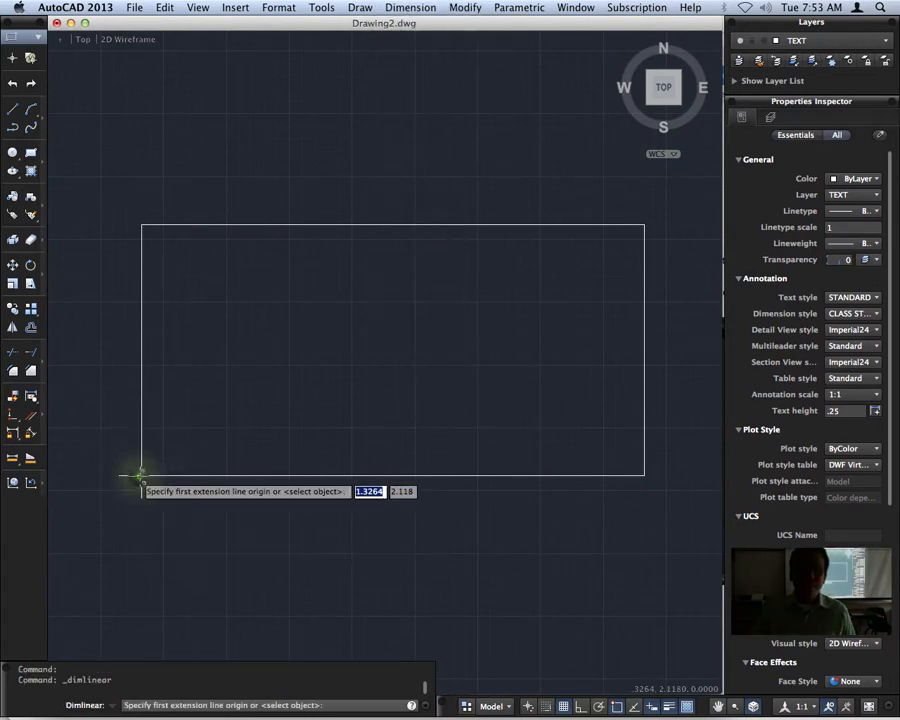
left_click(140, 474)
left_click(141, 224)
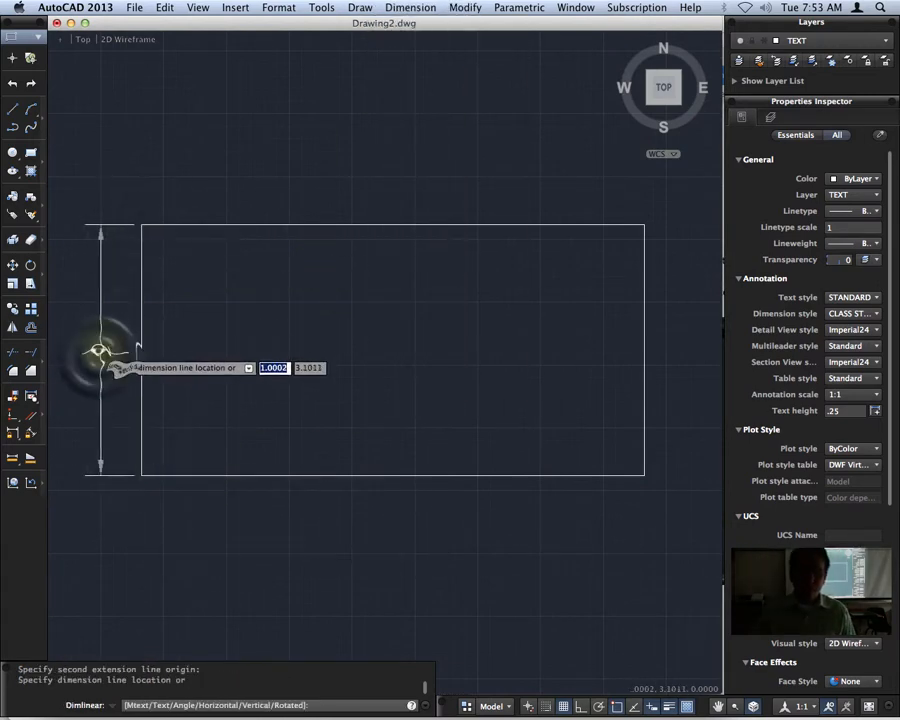
left_click(99, 352)
Add a horizontal linear dimension for the rectangle's width, placed just above its upper edge.
key("Return")
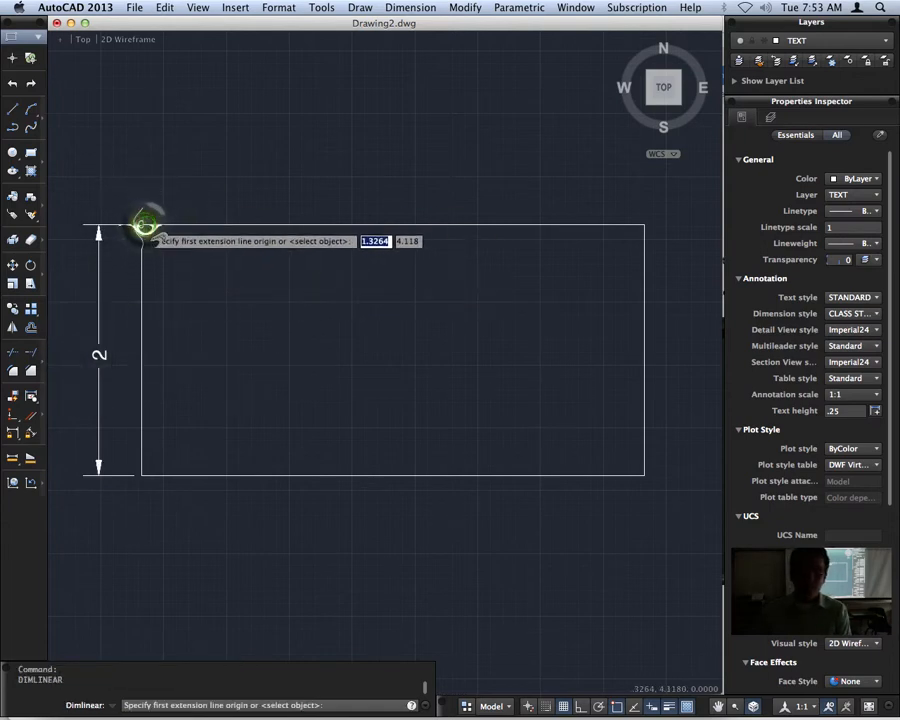
left_click(141, 224)
left_click(644, 224)
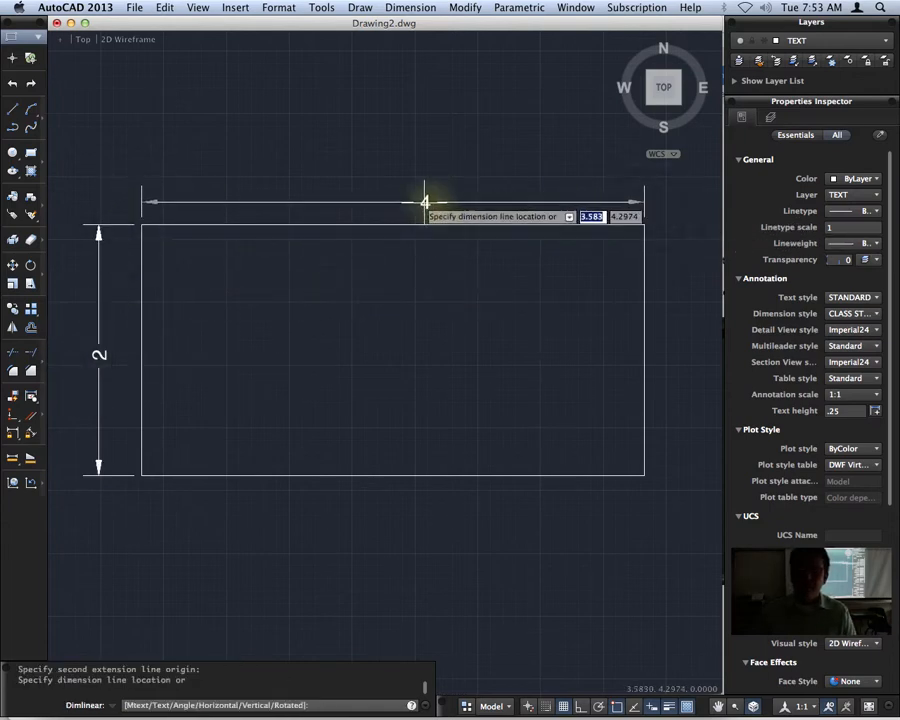
left_click(414, 199)
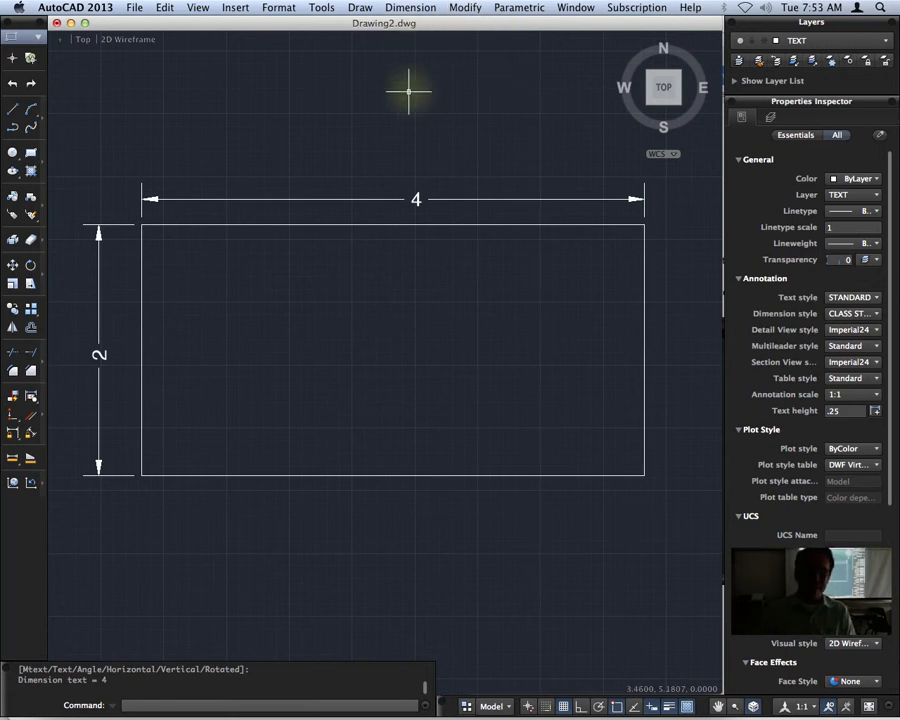
Use DIMSTYLE to open the CLASS STYLE dimension style for modification.
type("DIMs")
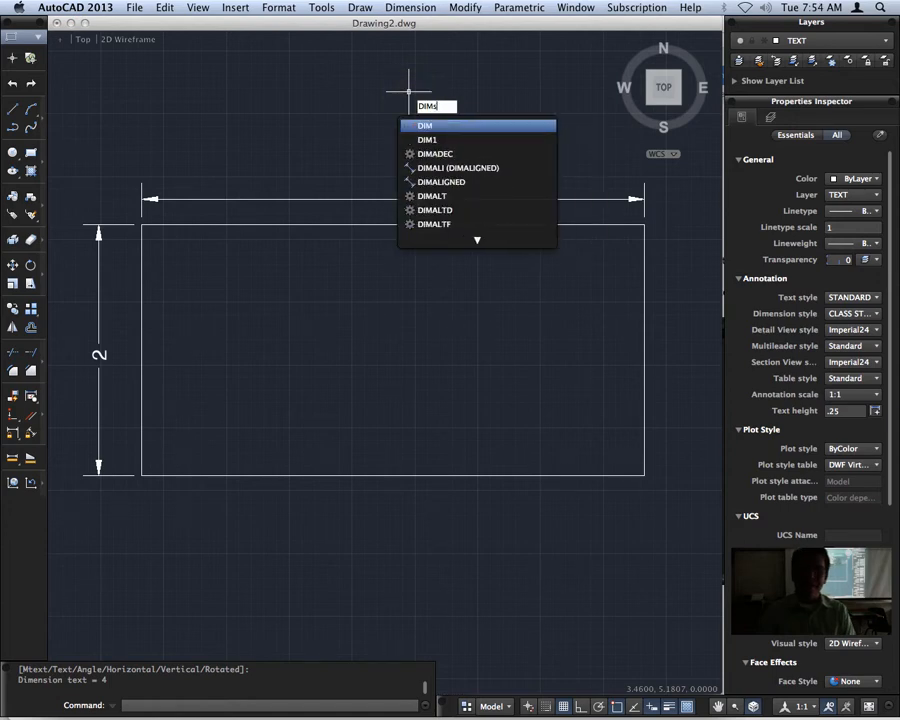
type("tyle")
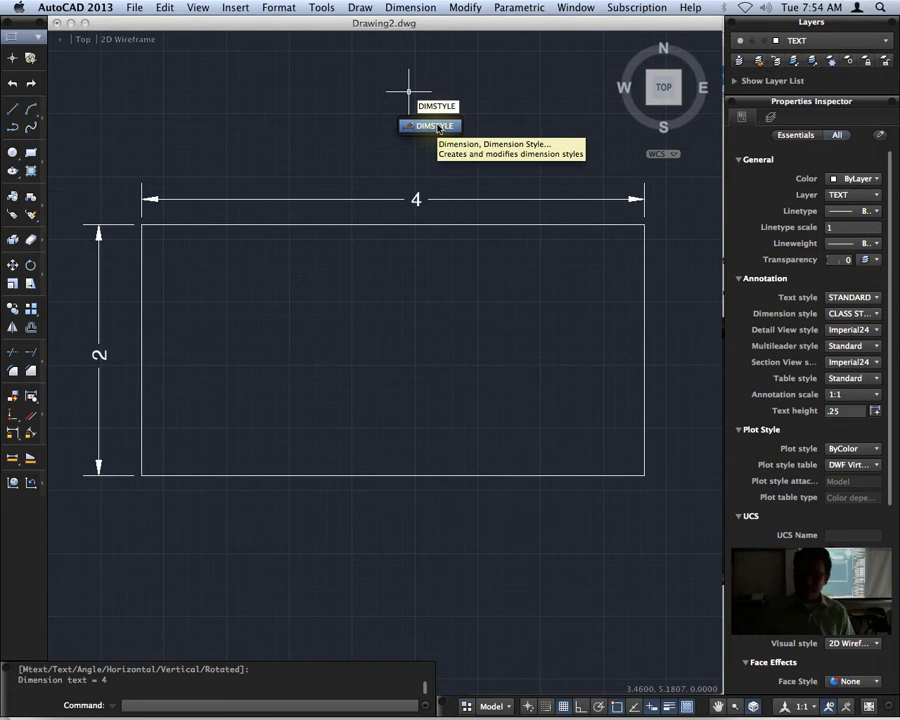
left_click(436, 126)
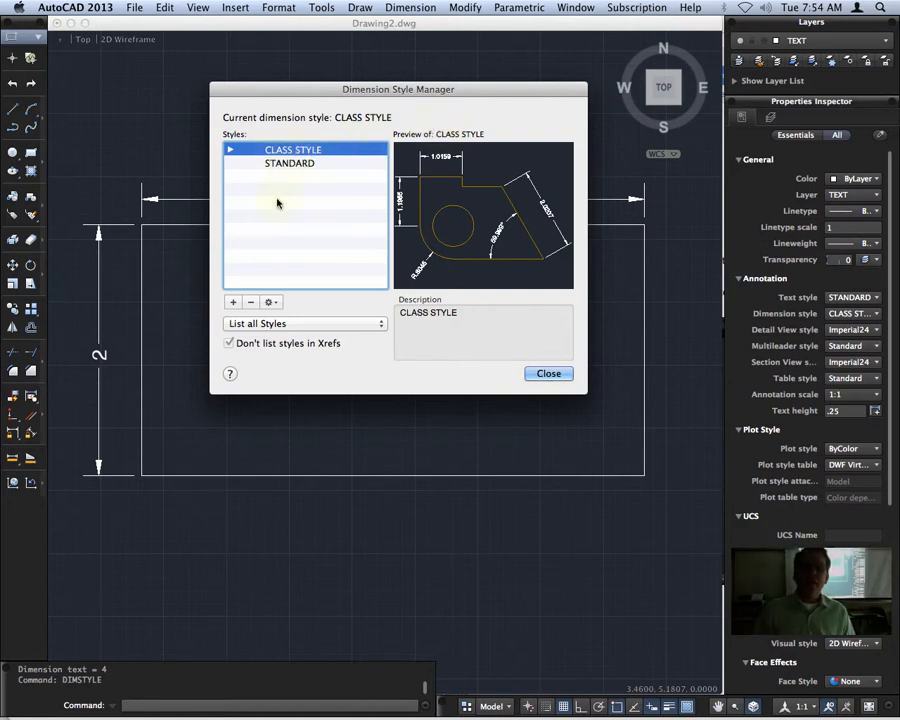
left_click(277, 303)
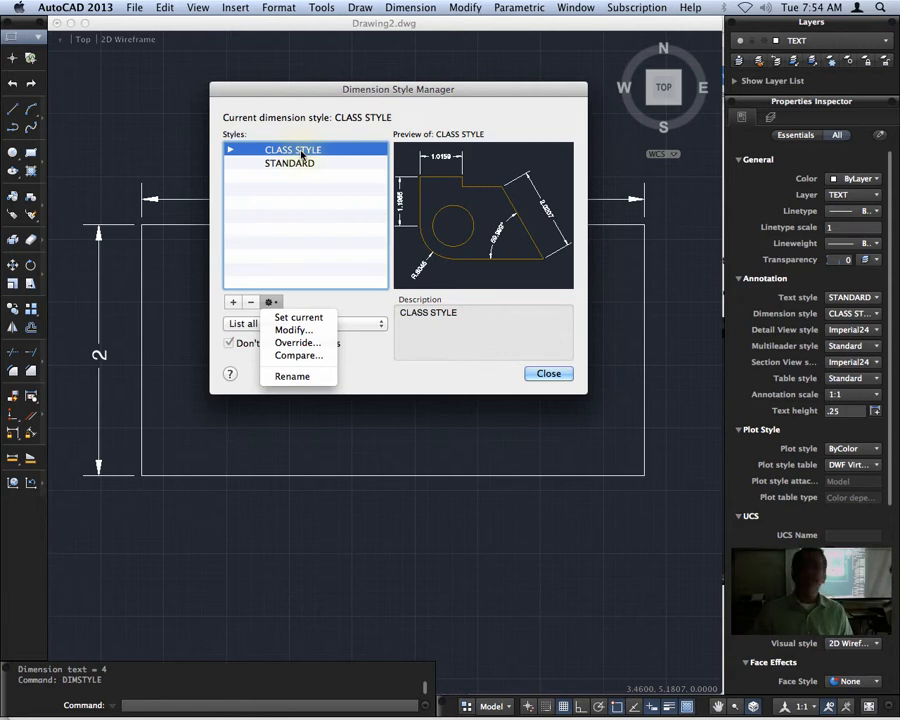
left_click(316, 330)
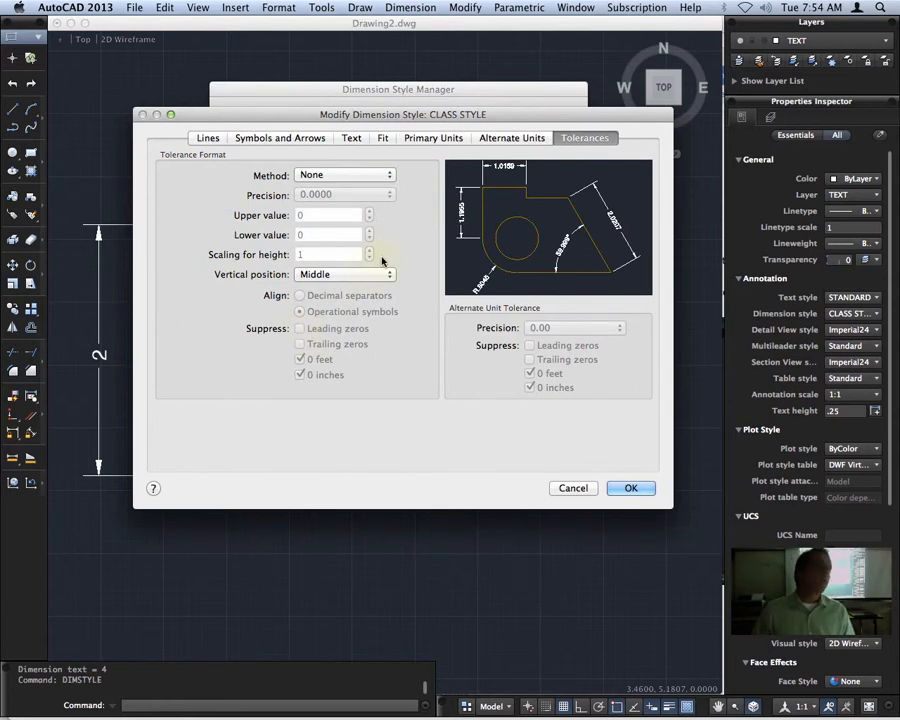
Review the style's settings for lines, symbols and arrows, text, fit, primary units, alternate units and tolerances.
left_click(211, 138)
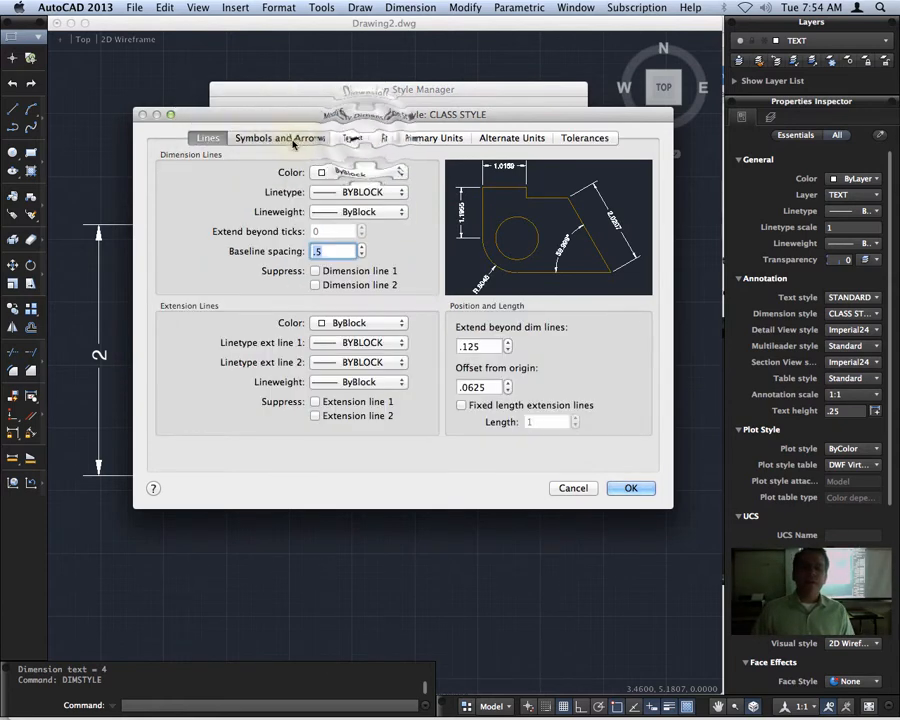
left_click(270, 138)
left_click(352, 138)
left_click(386, 138)
left_click(430, 138)
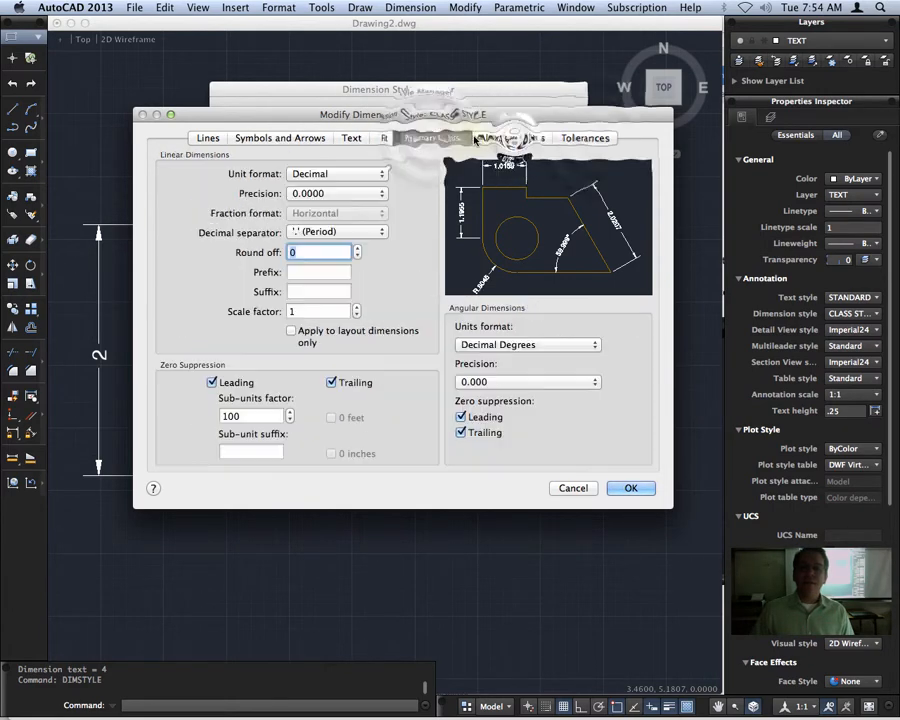
left_click(514, 138)
left_click(597, 139)
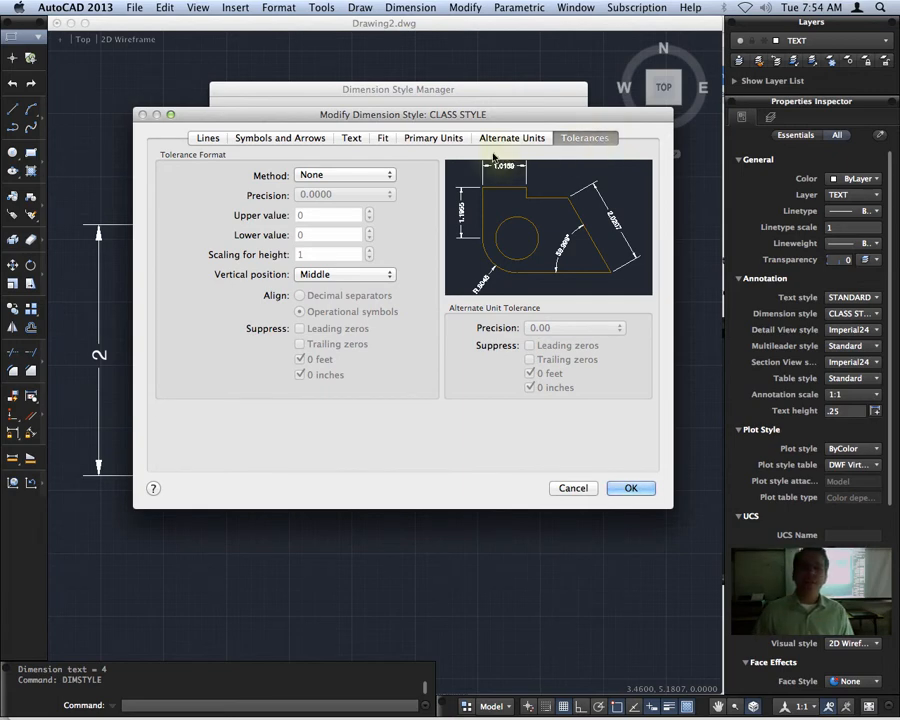
Set the style's primary units to Architectural with 0'-0 1/128" precision, apply the change and close the Dimension Style Manager.
left_click(428, 140)
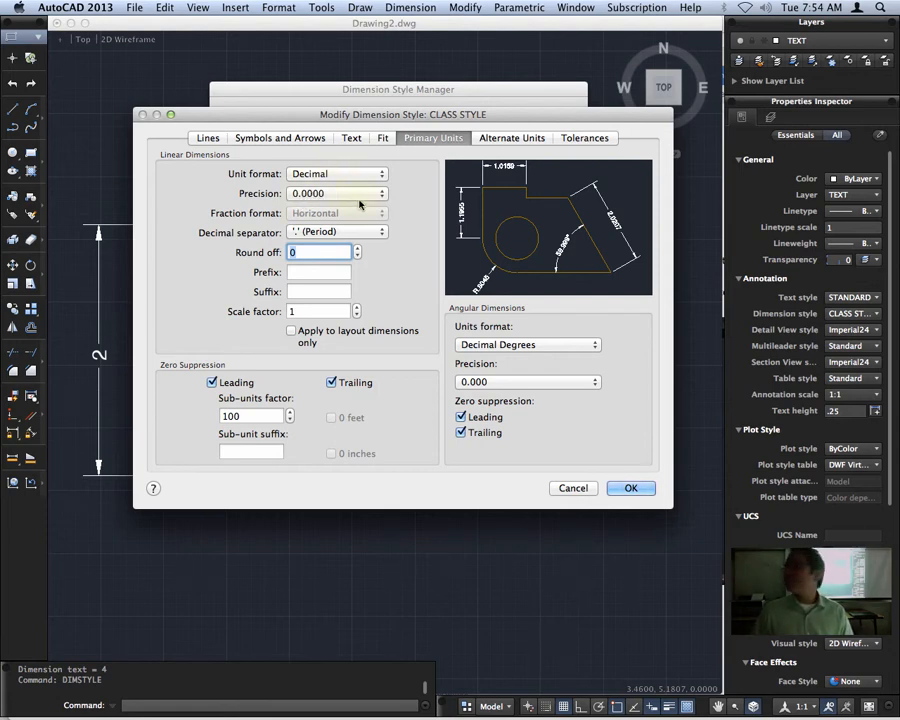
left_click(336, 175)
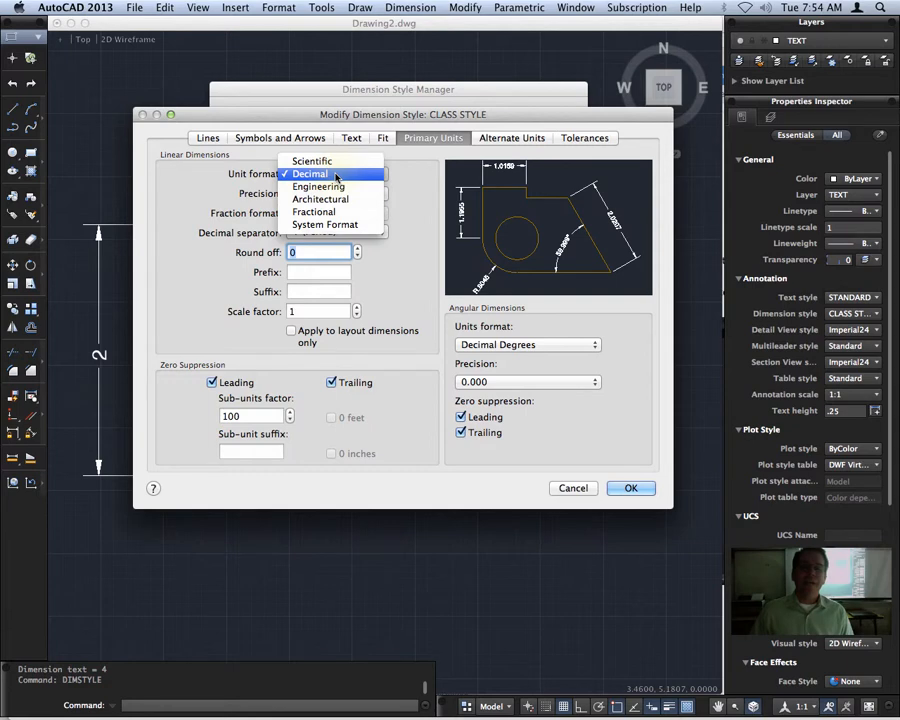
left_click(372, 200)
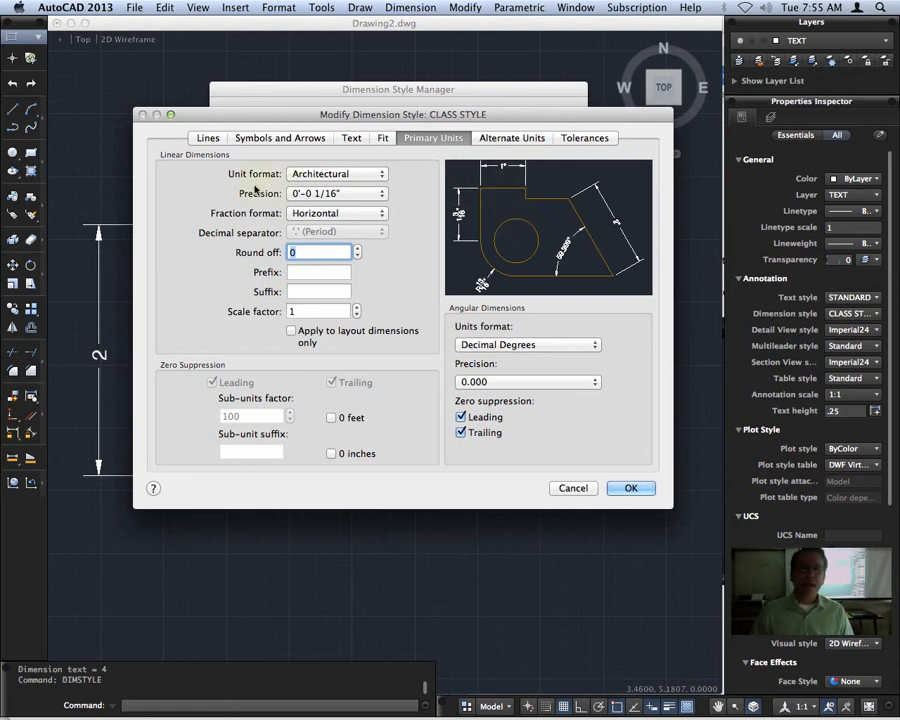
left_click(373, 197)
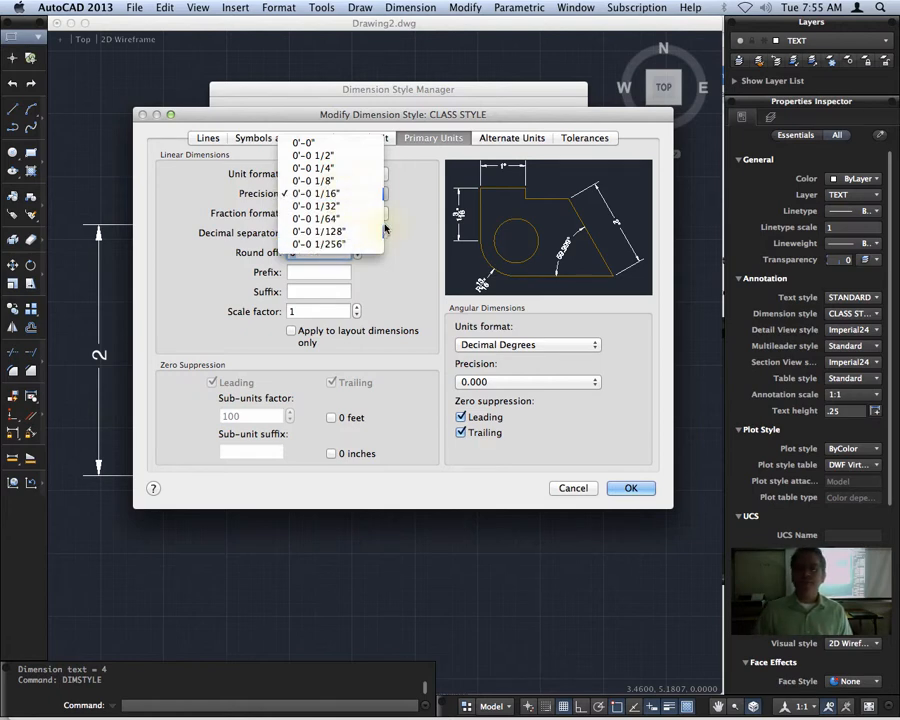
left_click(341, 231)
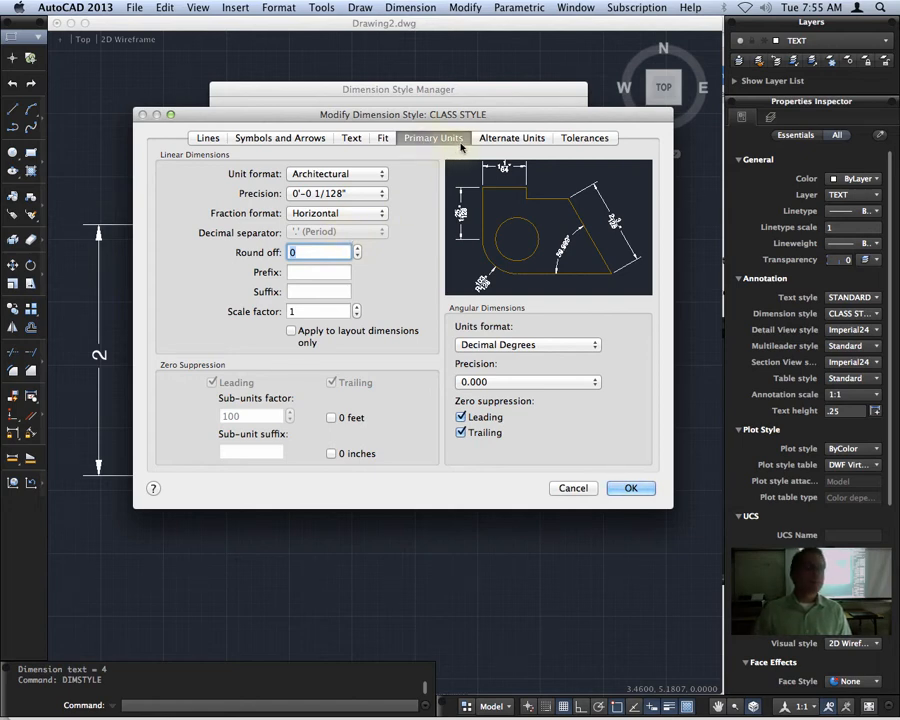
left_click(638, 490)
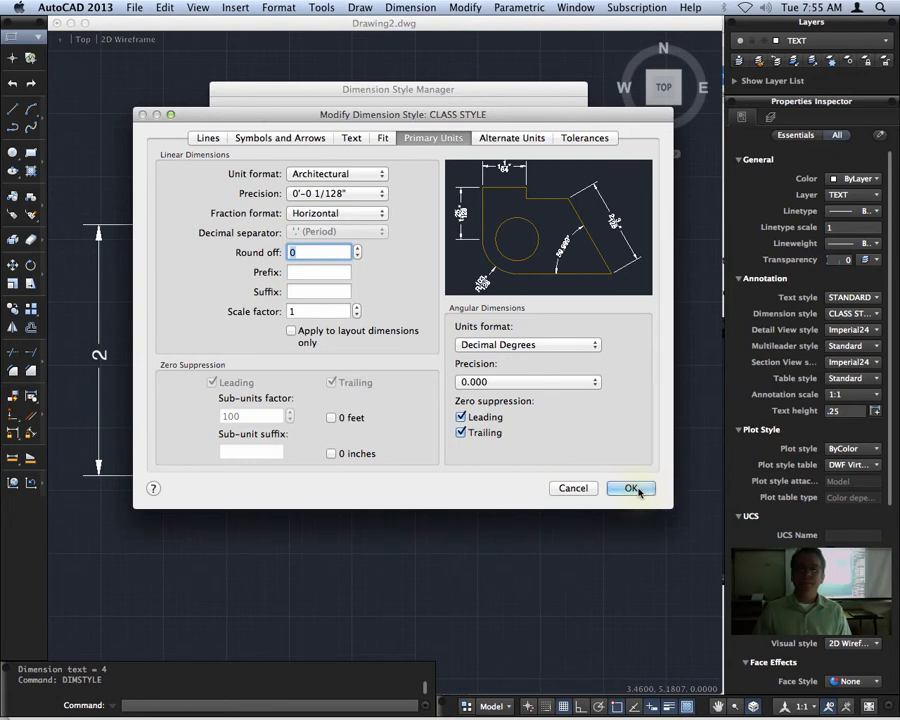
left_click(634, 488)
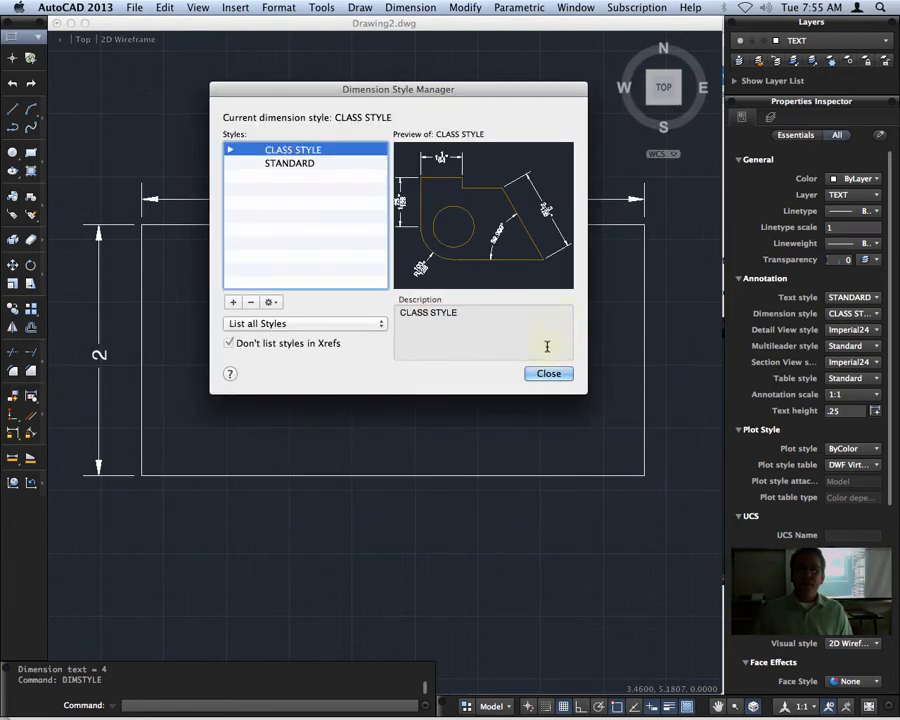
left_click(548, 373)
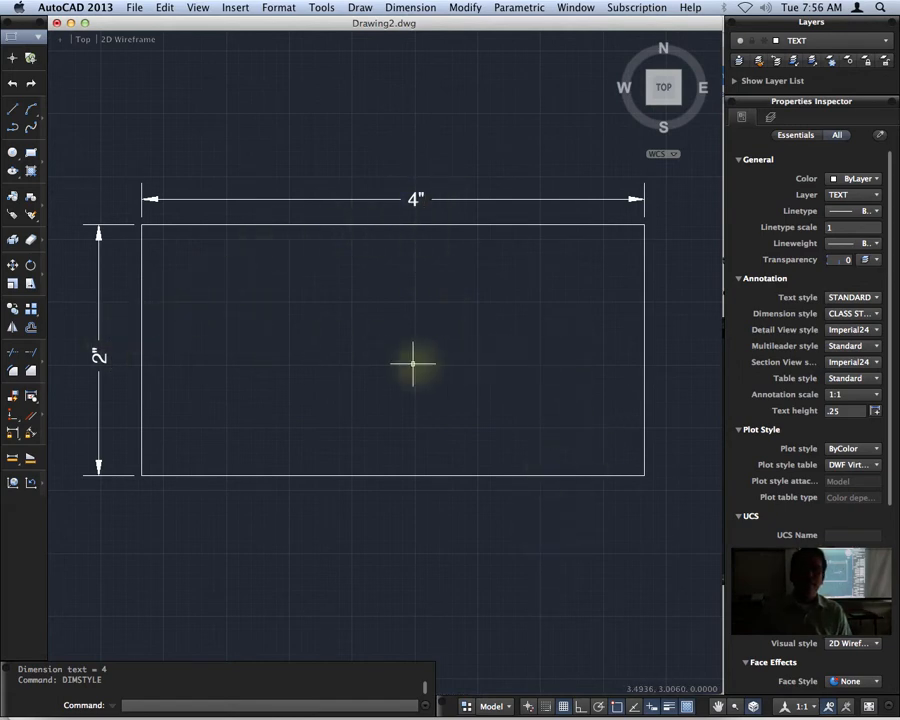
Draw a second rectangle, 12 units wide and 6 units high, above the dimensioned one.
scroll(455, 358, "down", 5)
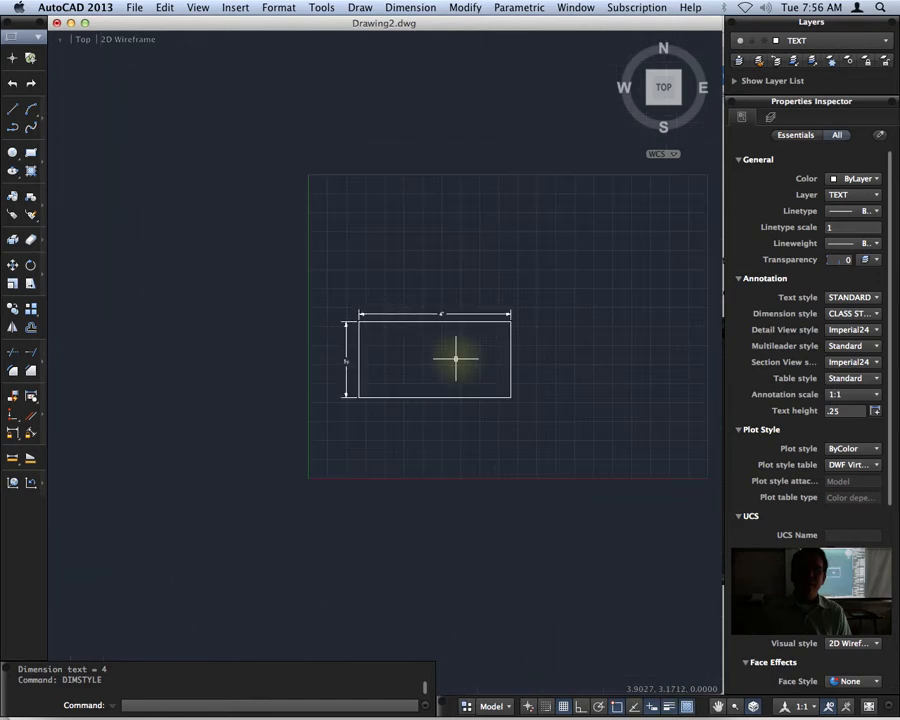
left_click(30, 152)
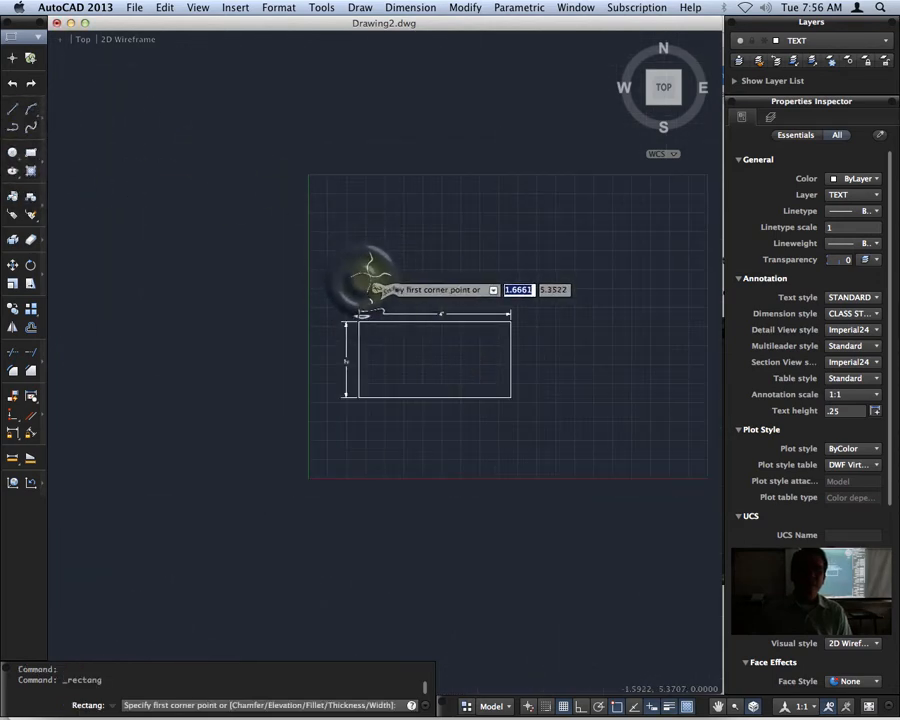
left_click(362, 280)
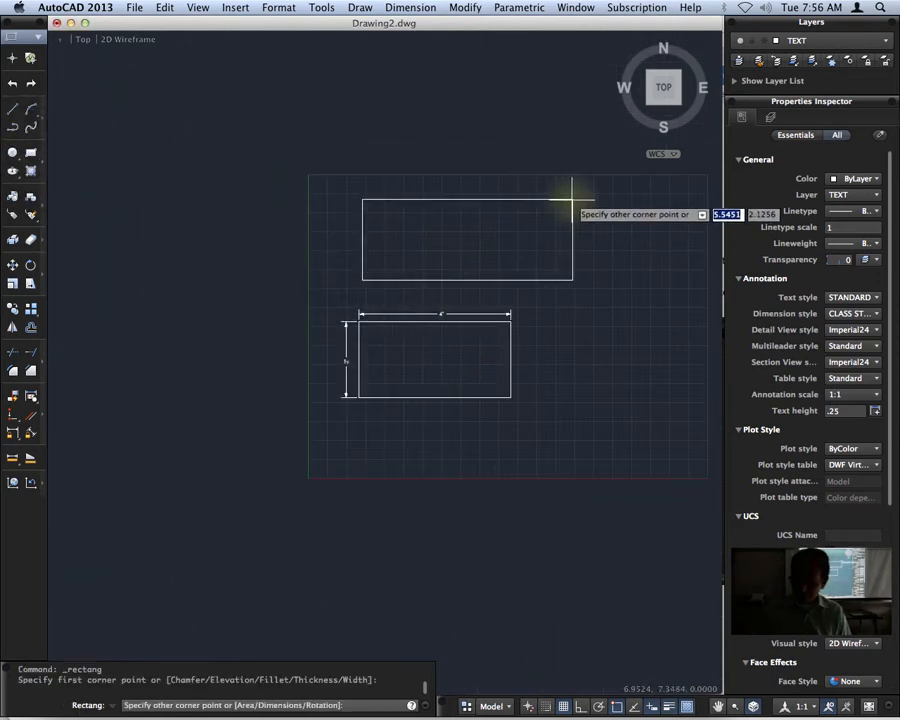
type("12")
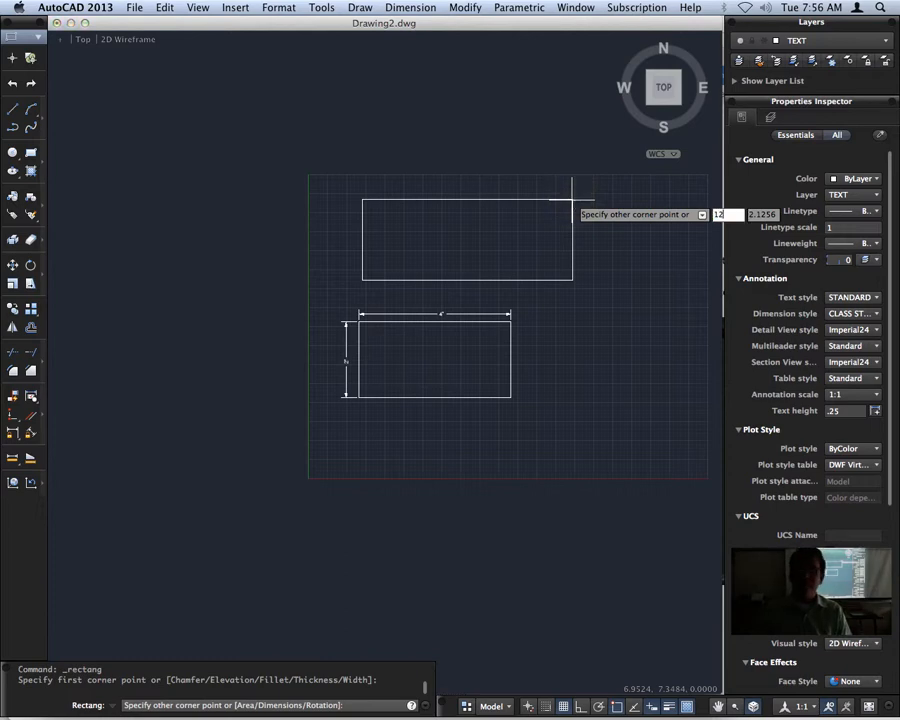
key("Tab")
type("6")
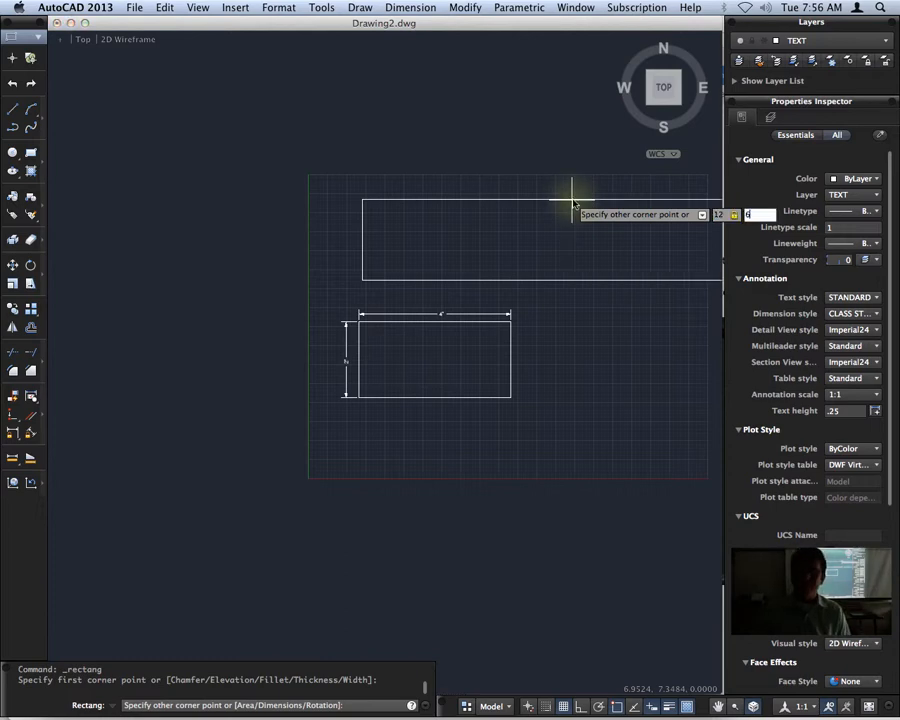
key("Return")
Add a vertical linear dimension for the height along the left edge of the 12 by 6 rectangle.
middle_click_drag(600, 182, 407, 270)
scroll(407, 270, "up", 1)
left_click(510, 7)
mouse_move(470, 8)
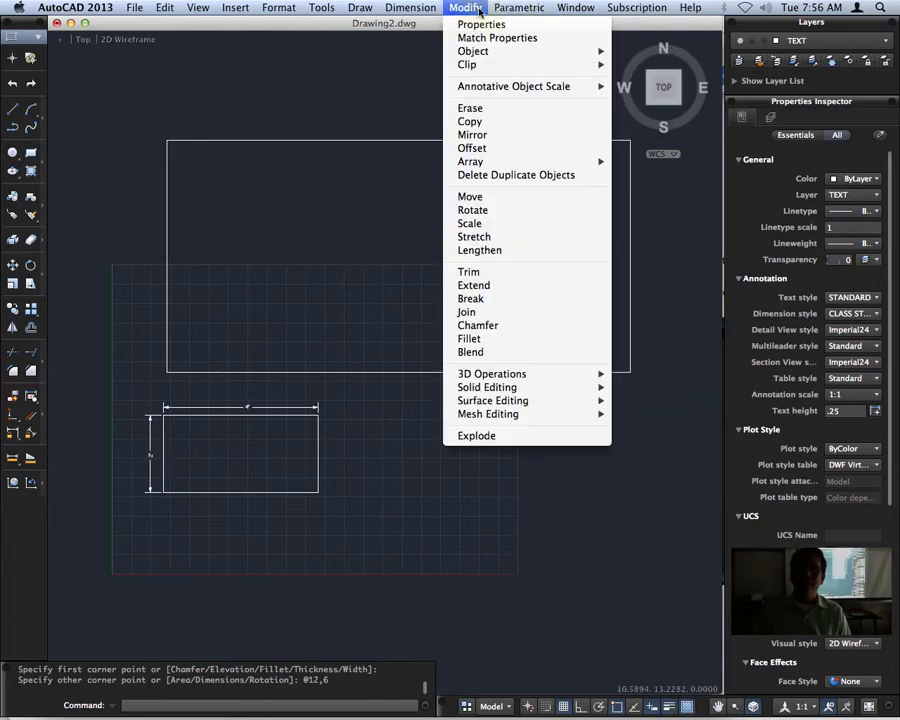
mouse_move(398, 9)
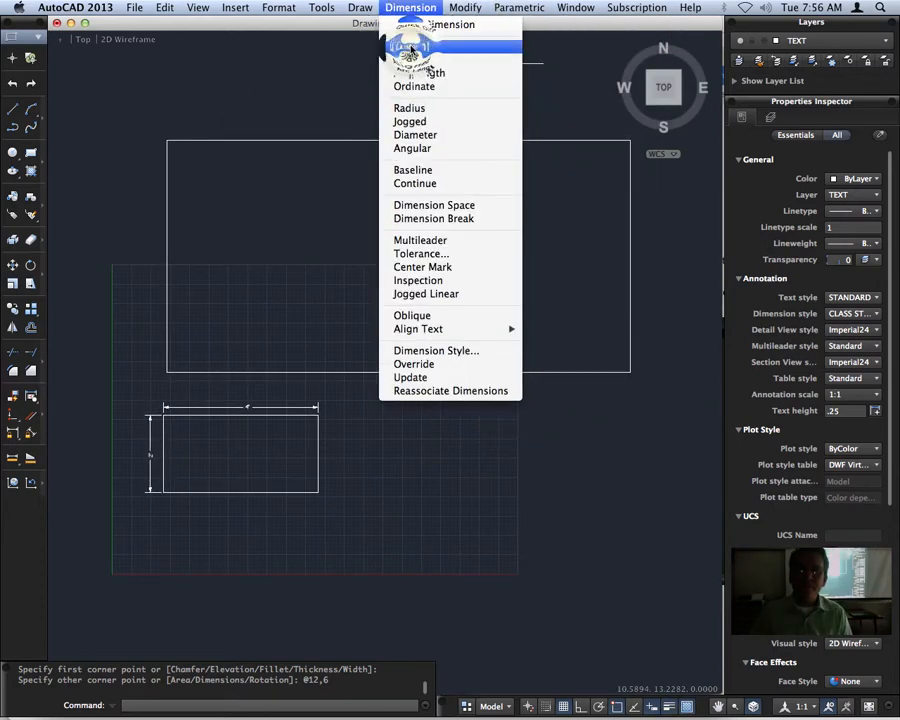
left_click(398, 44)
left_click(166, 370)
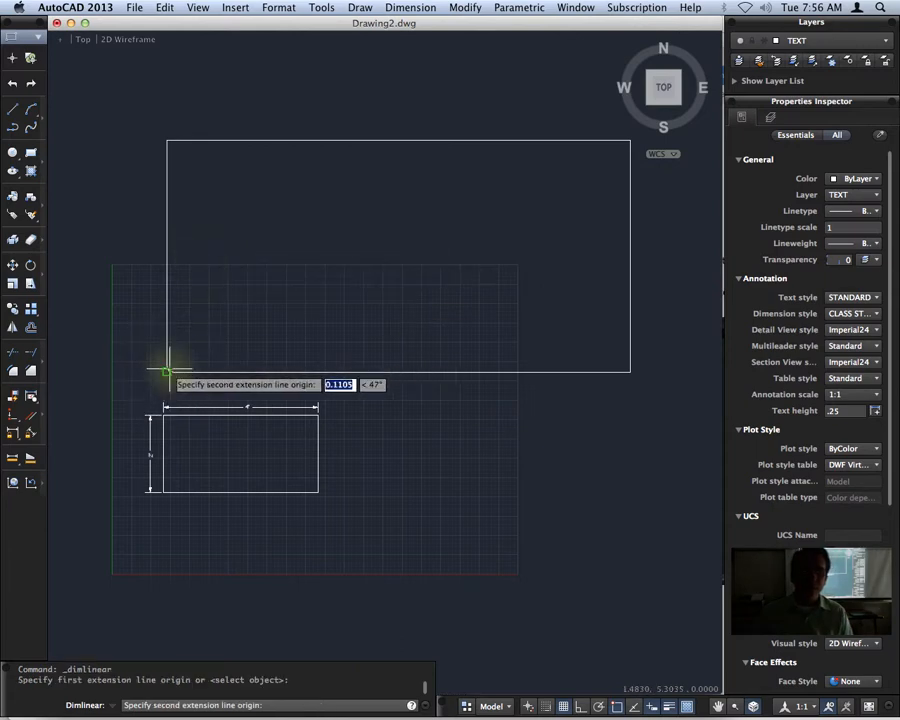
left_click(166, 141)
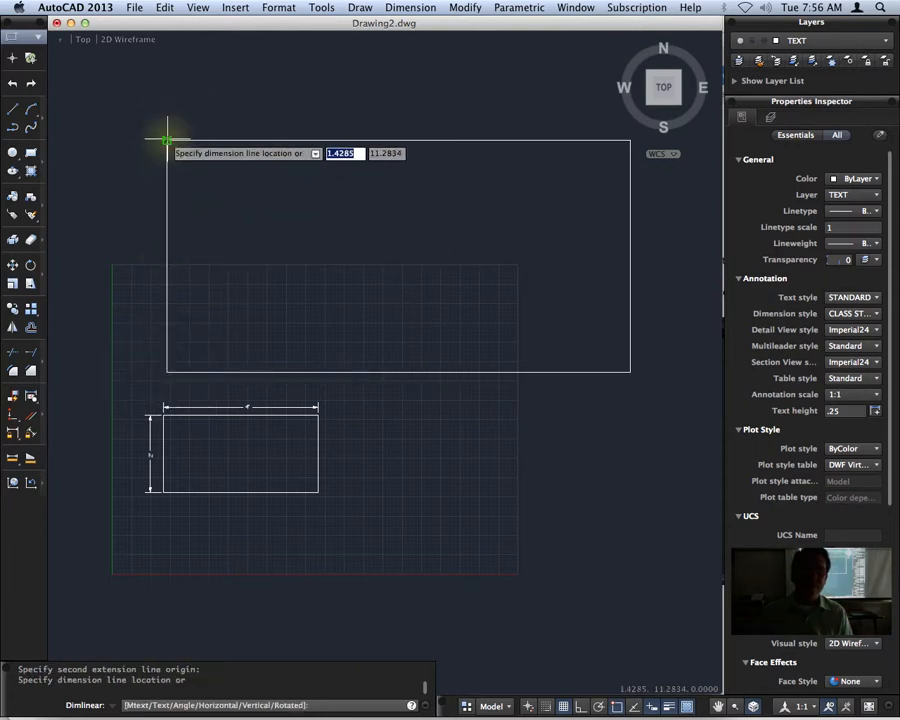
left_click(137, 251)
scroll(171, 407, "up", 5)
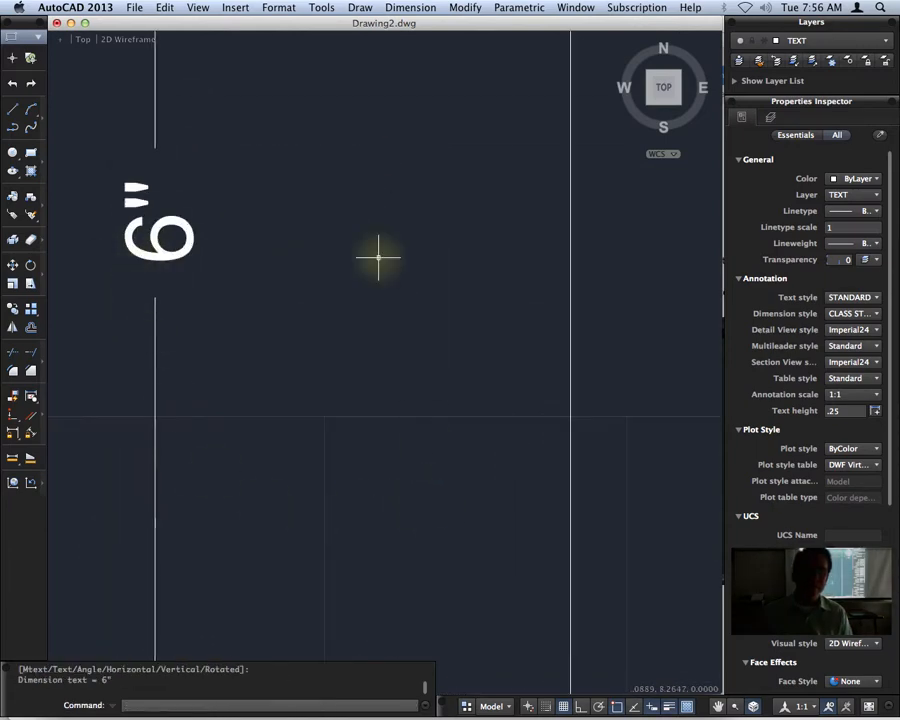
scroll(370, 258, "down", 5)
Add a horizontal linear dimension for the width above the top edge of the 12 by 6 rectangle.
middle_click_drag(482, 239, 167, 337)
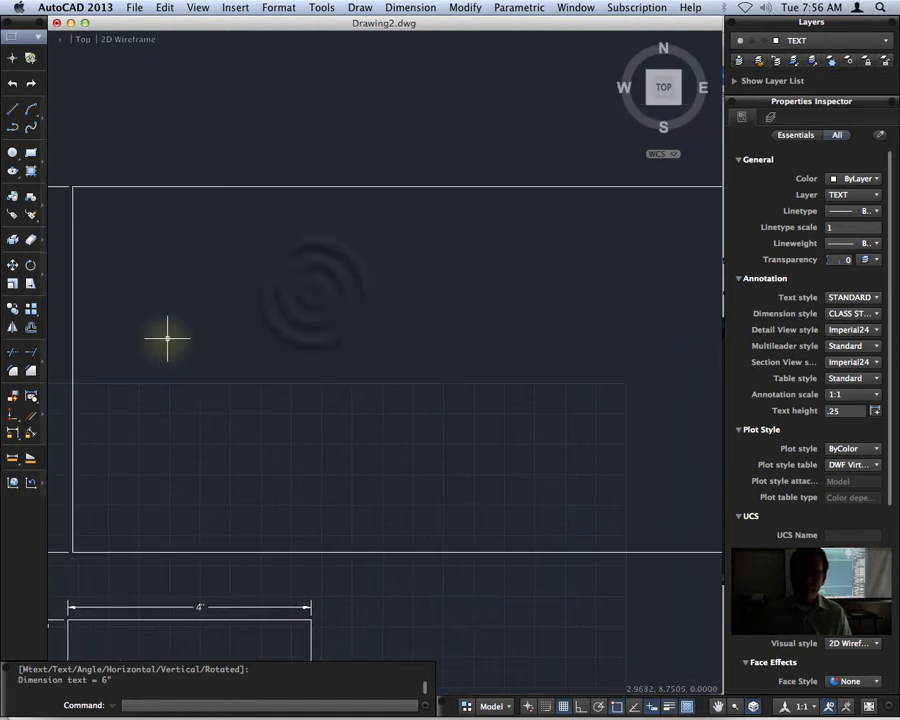
scroll(235, 312, "down", 1)
middle_click_drag(313, 293, 357, 297)
scroll(264, 298, "down", 1)
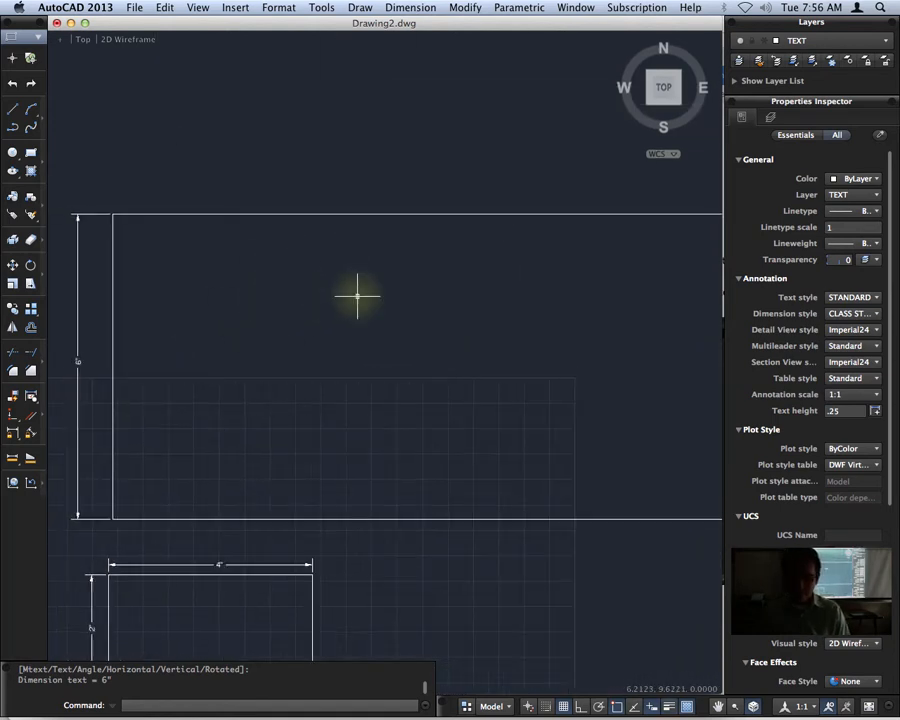
scroll(356, 296, "down", 3)
key("Return")
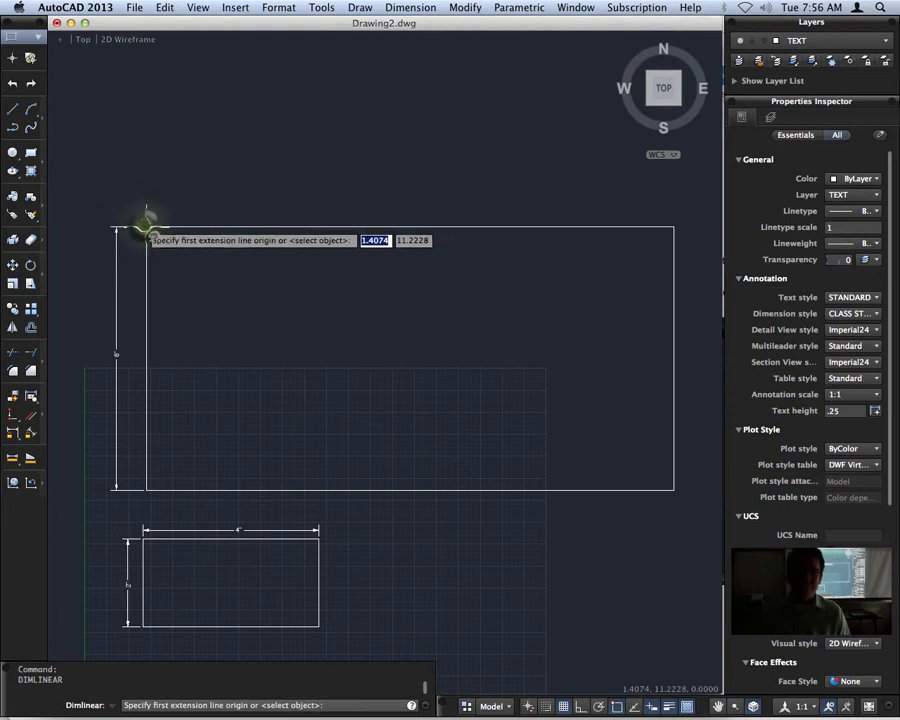
left_click(147, 227)
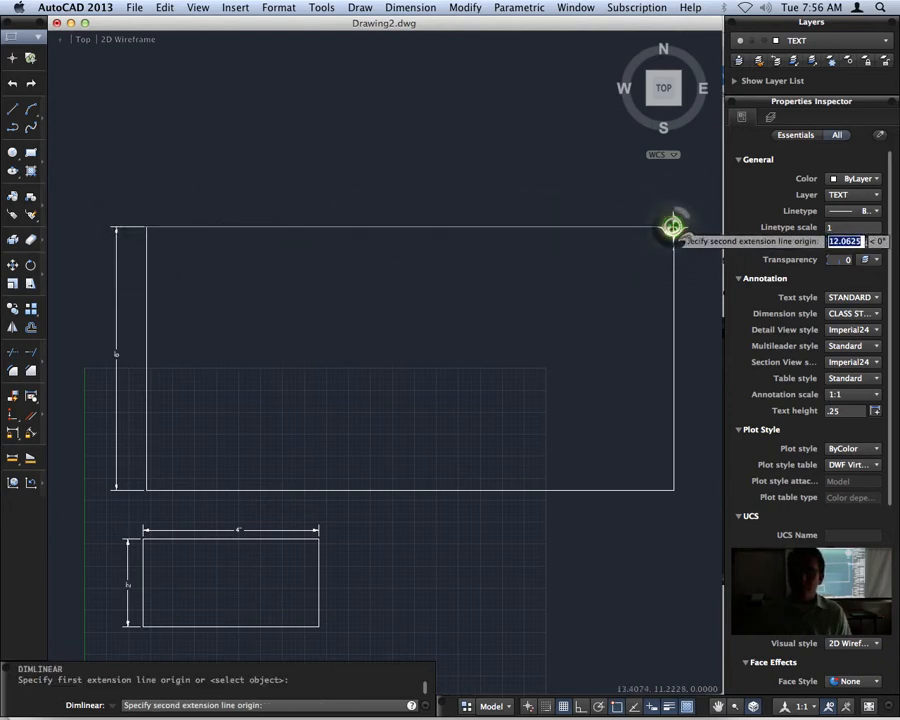
left_click(674, 227)
left_click(418, 206)
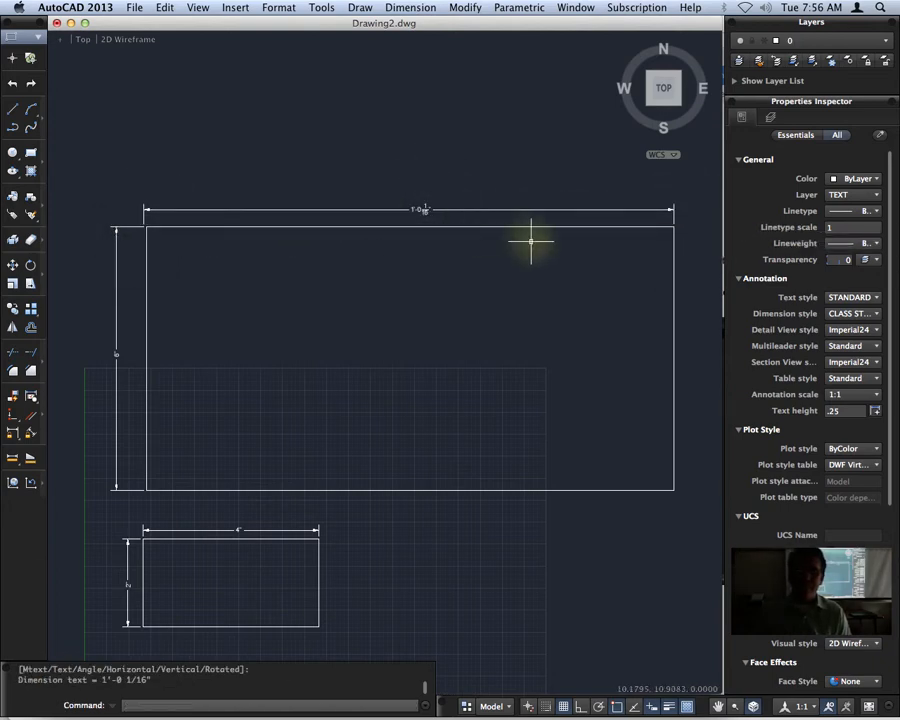
scroll(416, 228, "up", 5)
scroll(453, 232, "down", 5)
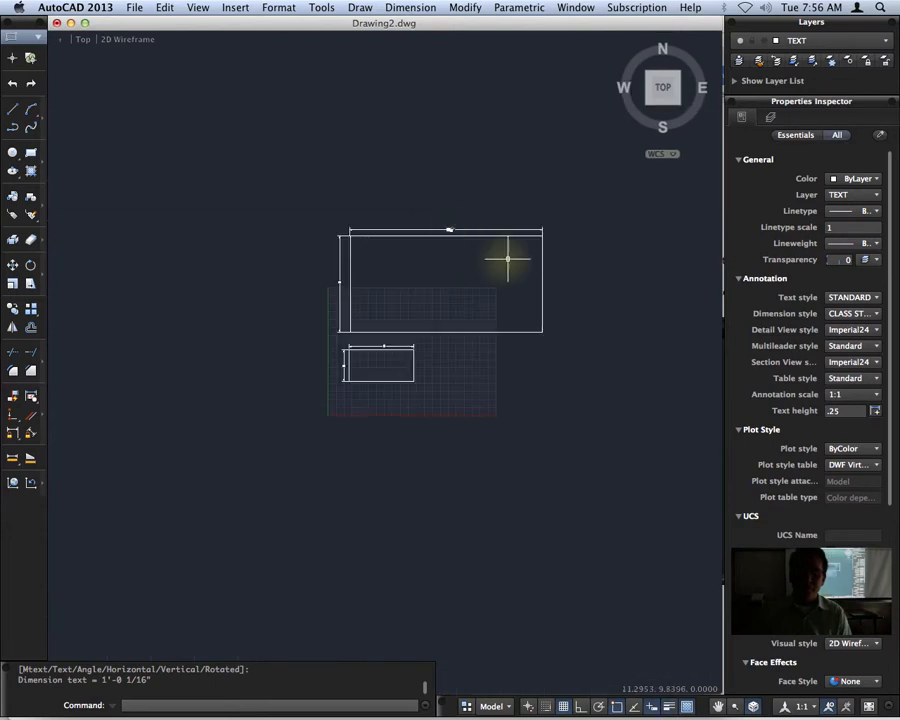
Stretch the left origin of the 12 by 6 rectangle's width dimension onto the rectangle's upper-left corner.
scroll(540, 234, "up", 7)
scroll(500, 230, "down", 5)
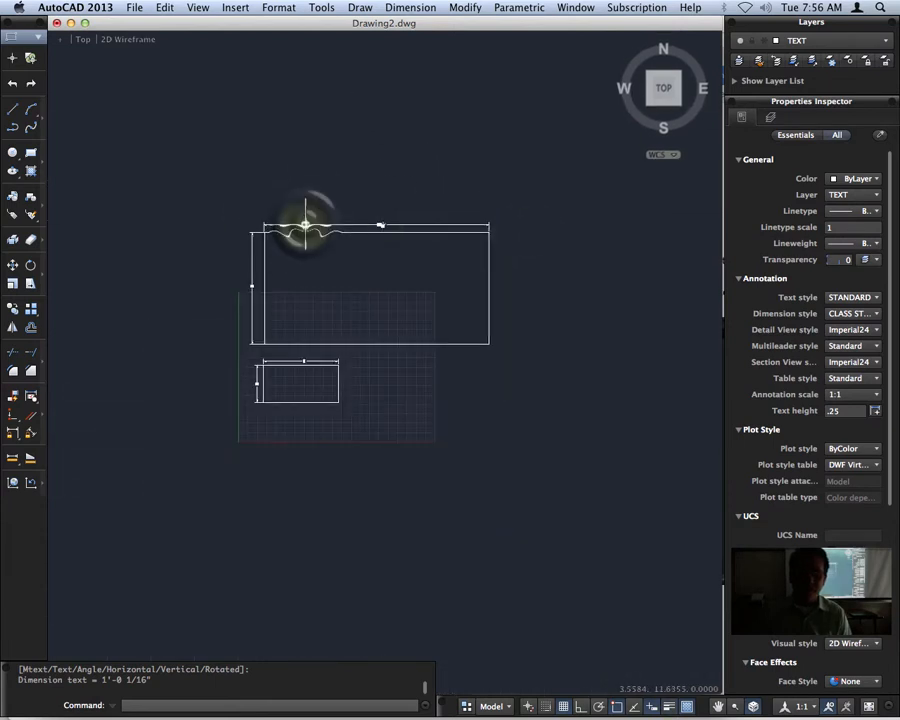
left_click(305, 224)
scroll(300, 215, "up", 5)
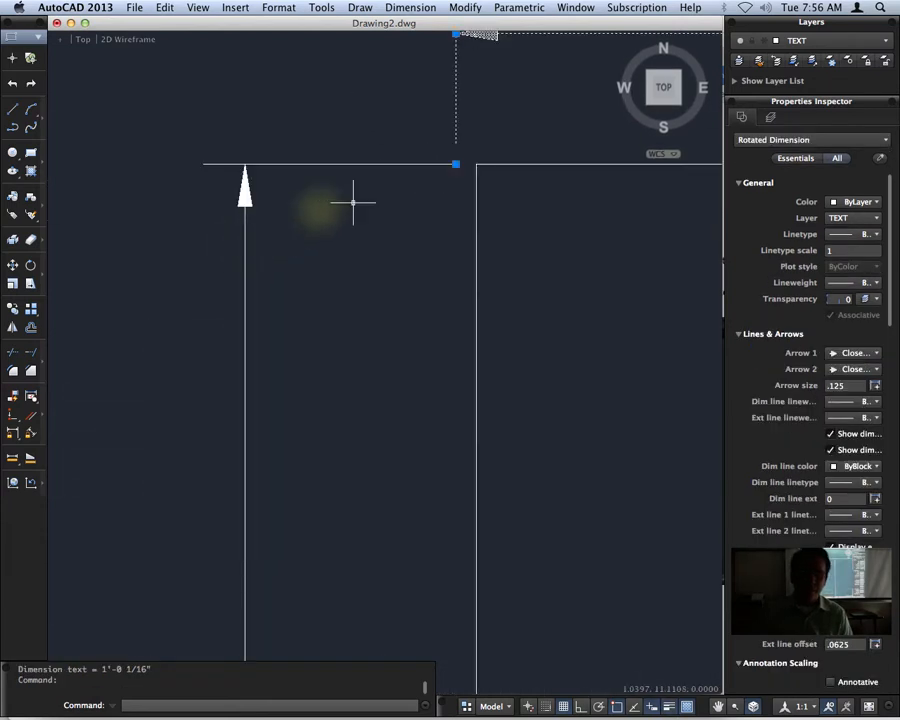
left_click(457, 164)
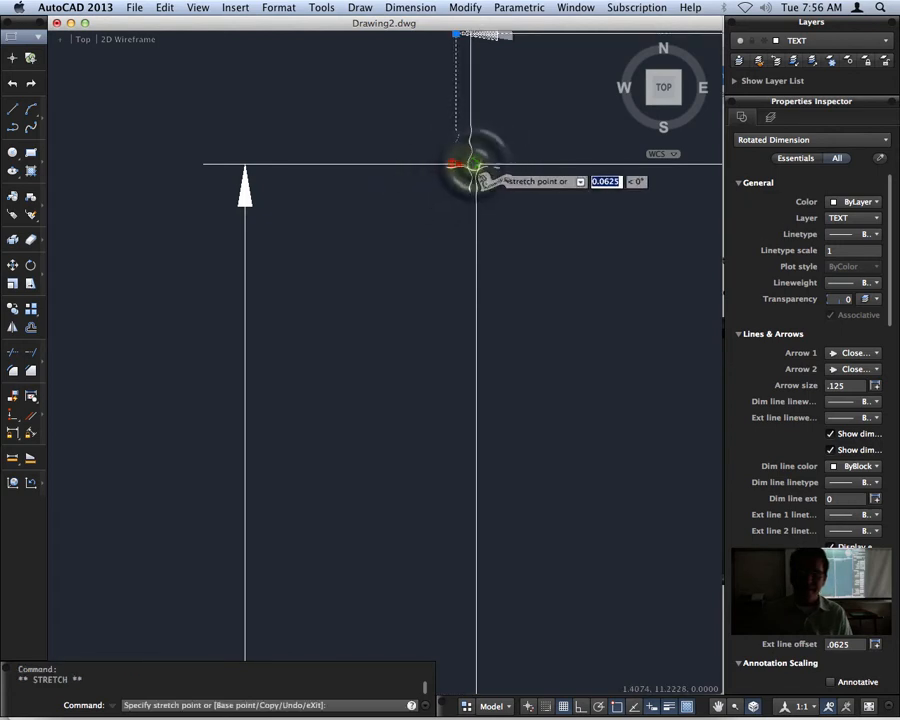
left_click(476, 164)
Examine the text of the 12 by 6 rectangle's width dimension up close.
scroll(590, 282, "down", 5)
middle_click_drag(597, 281, 134, 299)
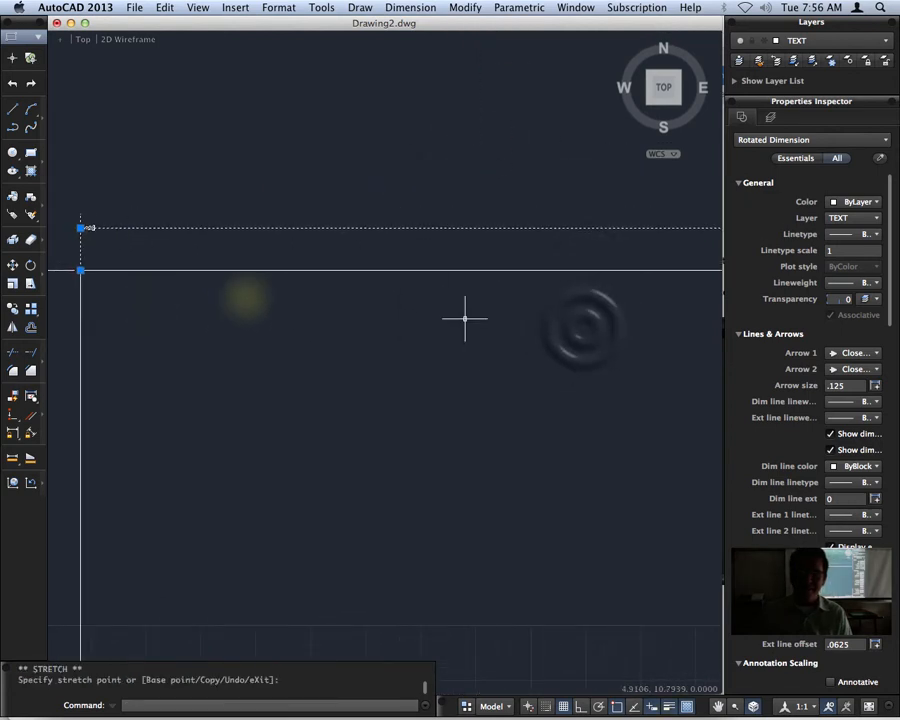
scroll(585, 326, "down", 2)
middle_click_drag(585, 326, 414, 334)
scroll(527, 262, "up", 3)
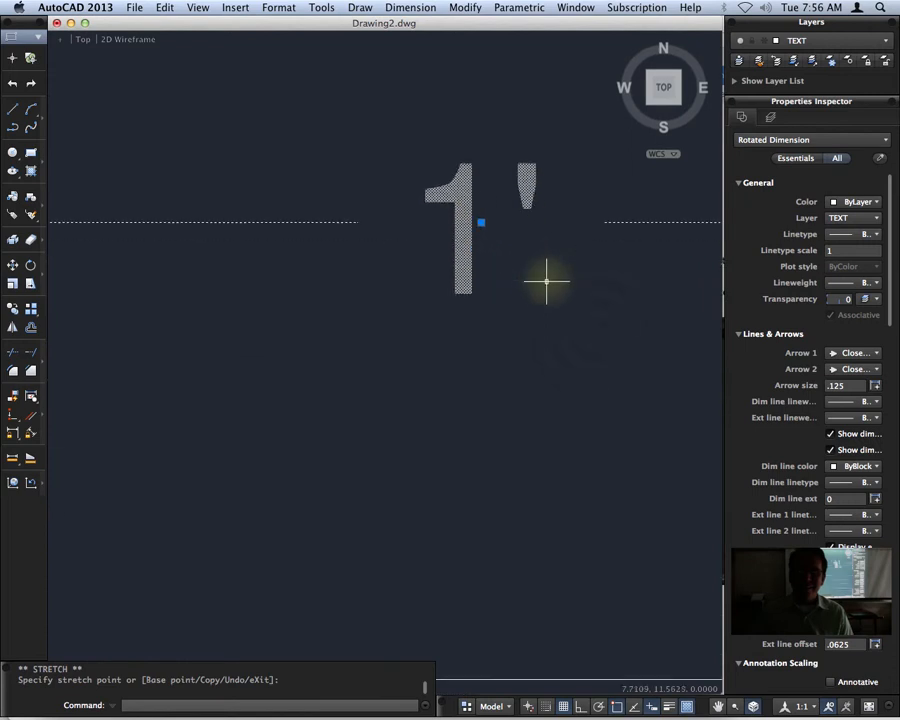
left_click(594, 329)
key("Escape")
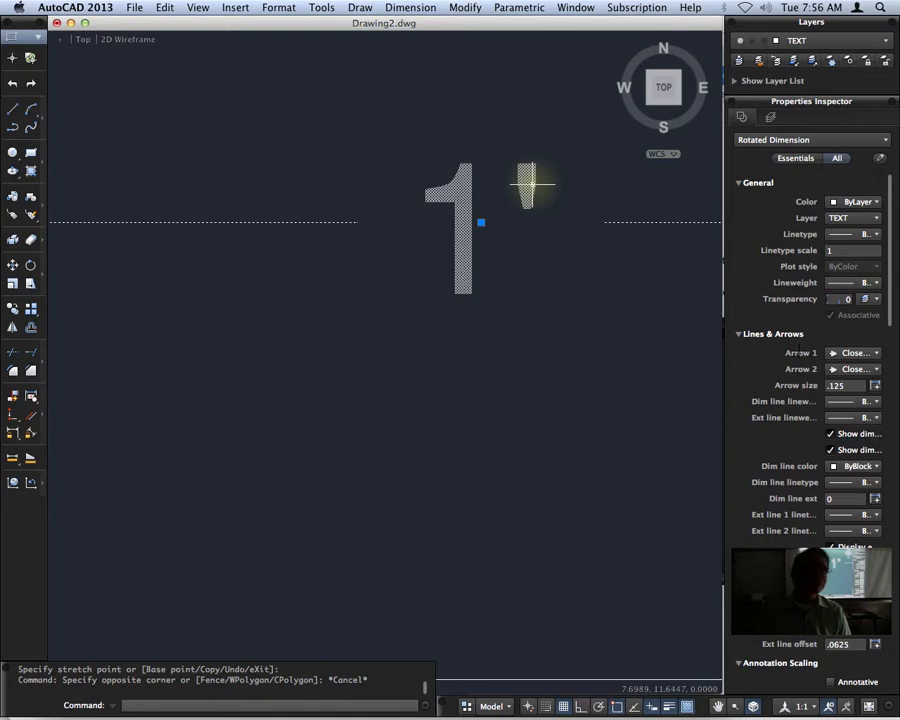
scroll(534, 195, "down", 6)
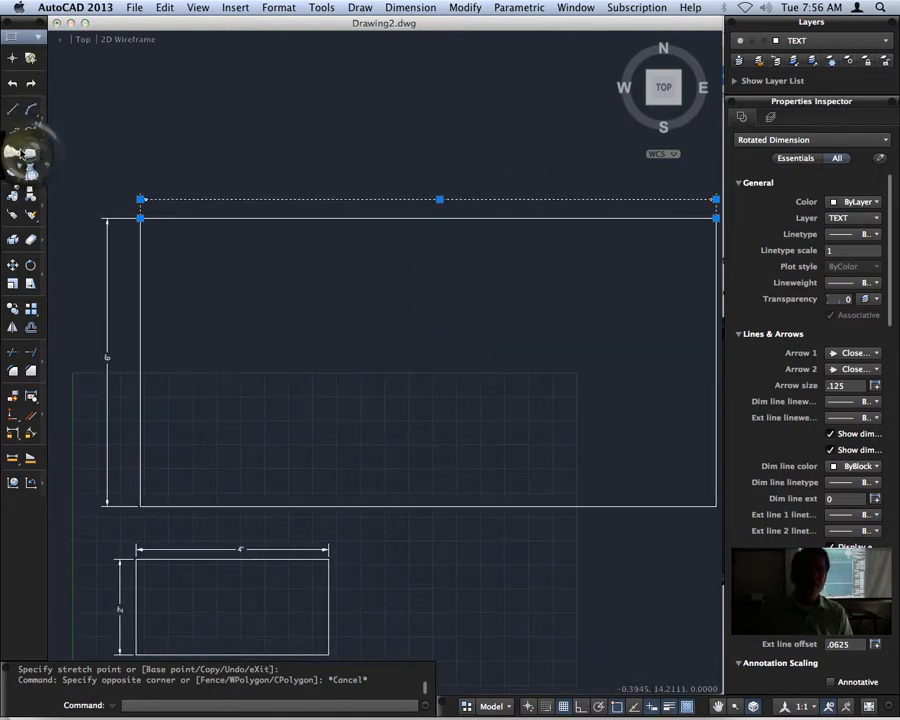
Draw a third rectangle, 28 units wide and 12 units high, above the 12 by 6 rectangle.
left_click(29, 152)
scroll(179, 166, "down", 4)
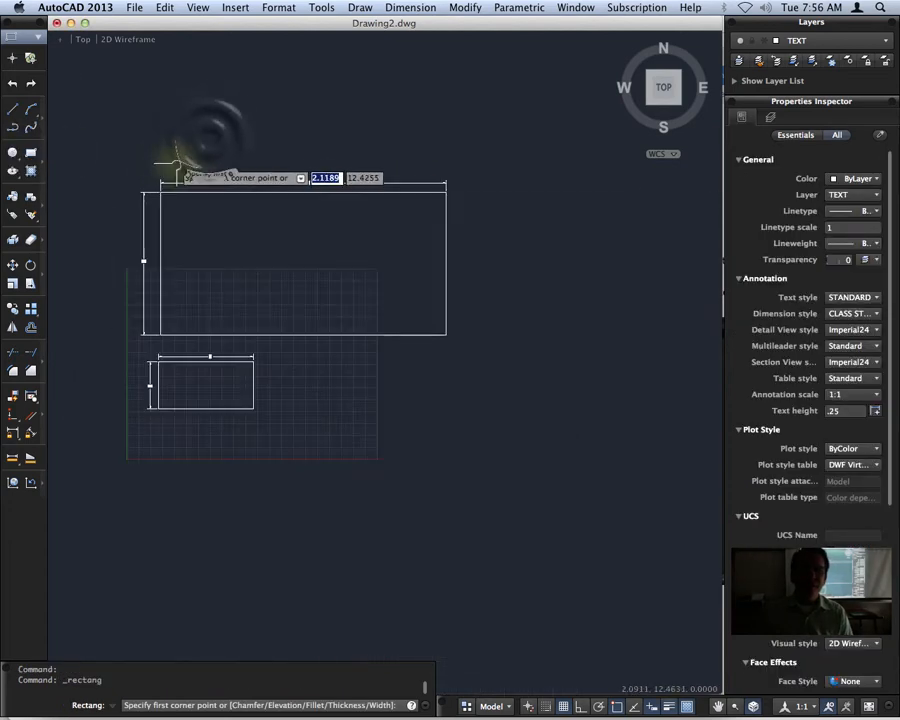
middle_click_drag(211, 141, 184, 300)
left_click(137, 315)
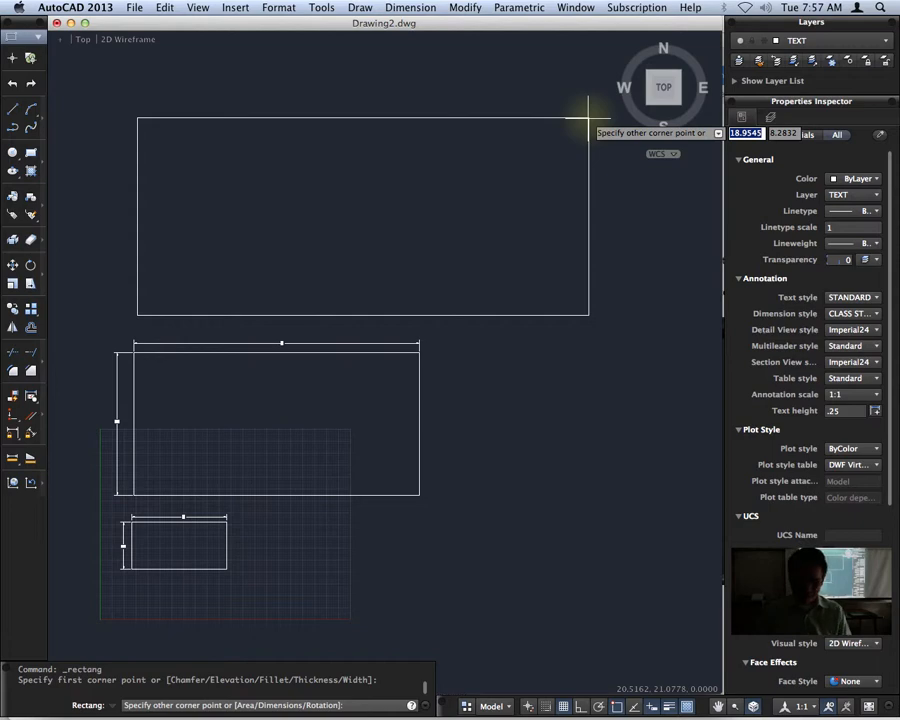
type("28")
key("Tab")
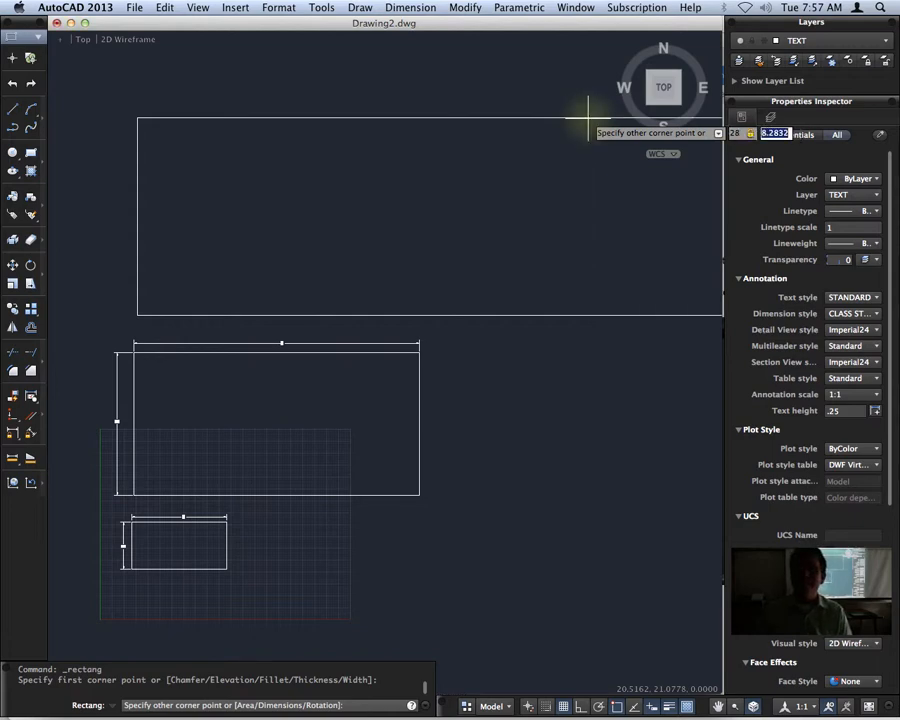
type("12")
key("Return")
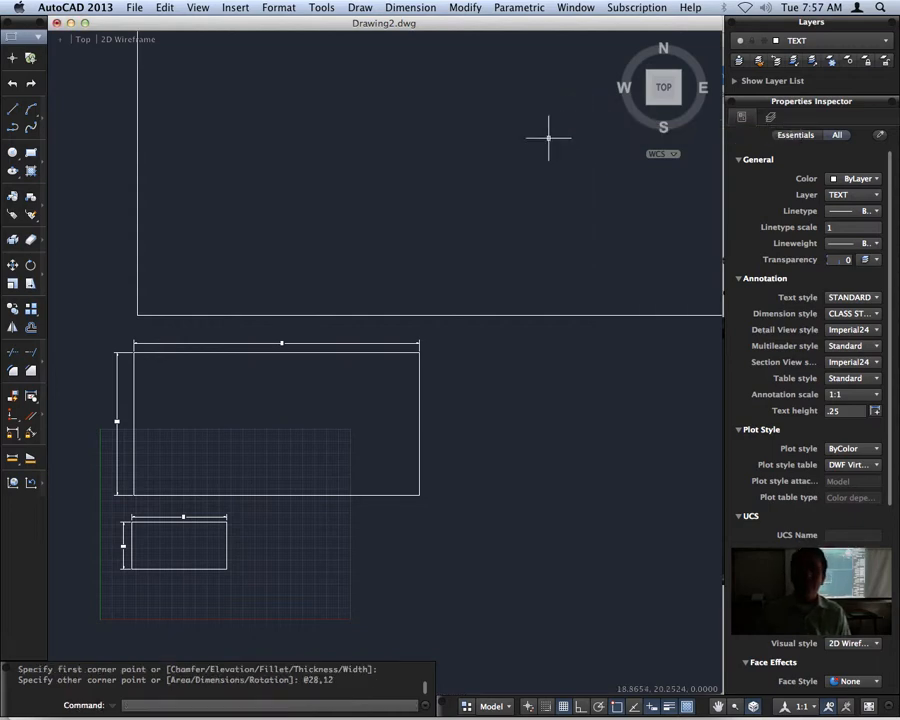
Add a horizontal linear dimension for the width above the top edge of the 28 by 12 rectangle.
type("z")
key("Return")
type("e")
key("Return")
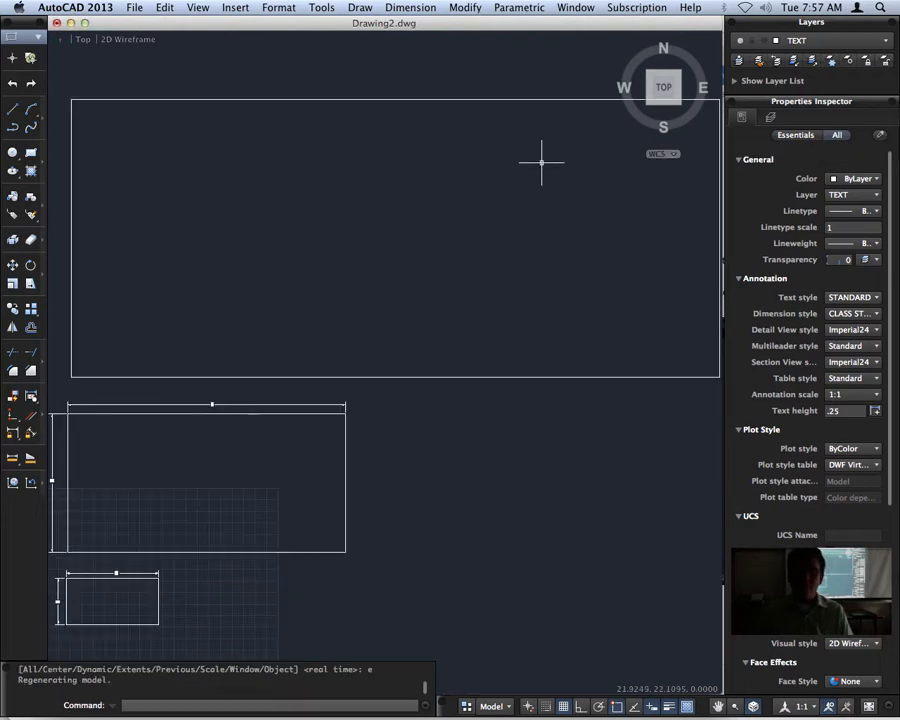
left_click(410, 7)
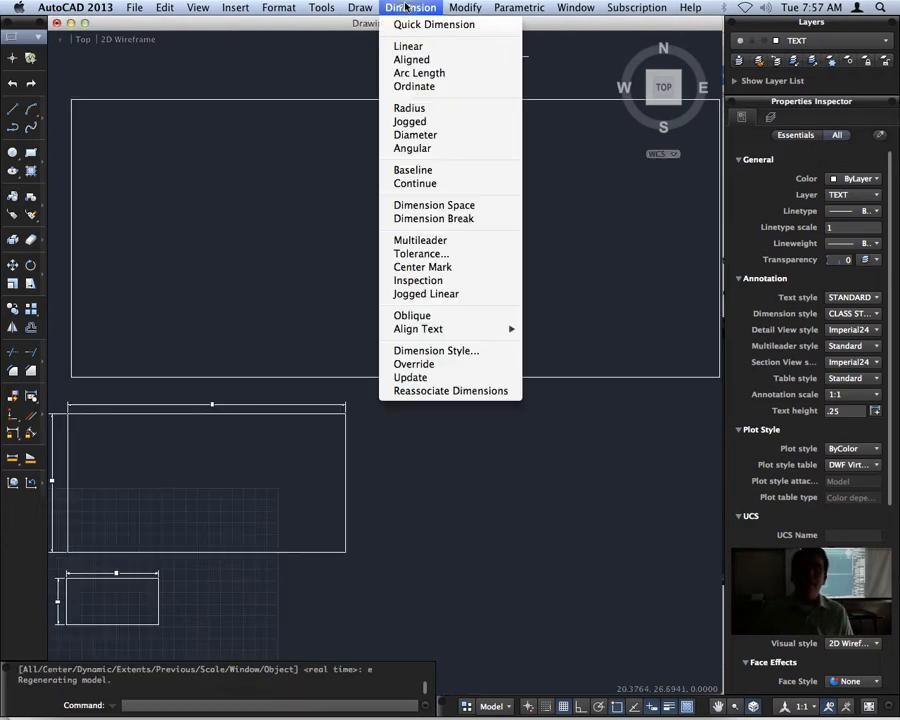
left_click(428, 55)
middle_click_drag(474, 166, 474, 326)
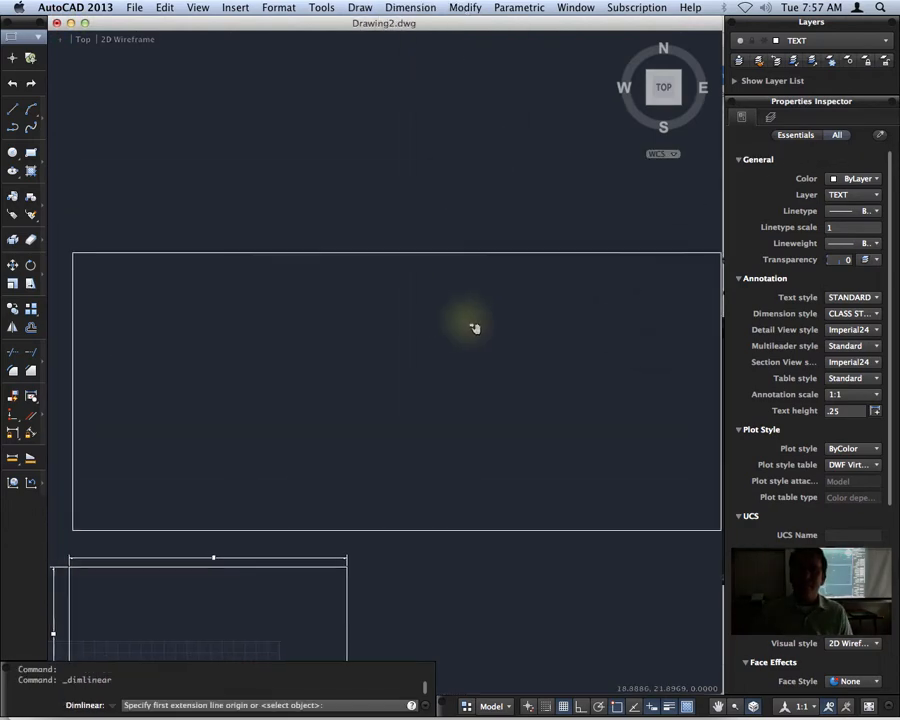
left_click(714, 254)
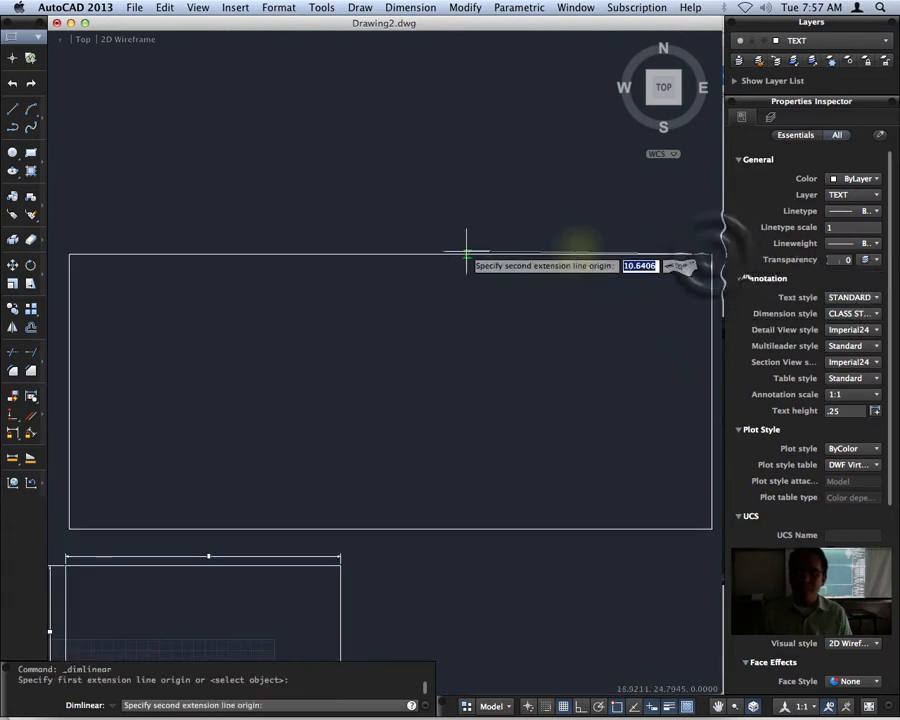
left_click(70, 254)
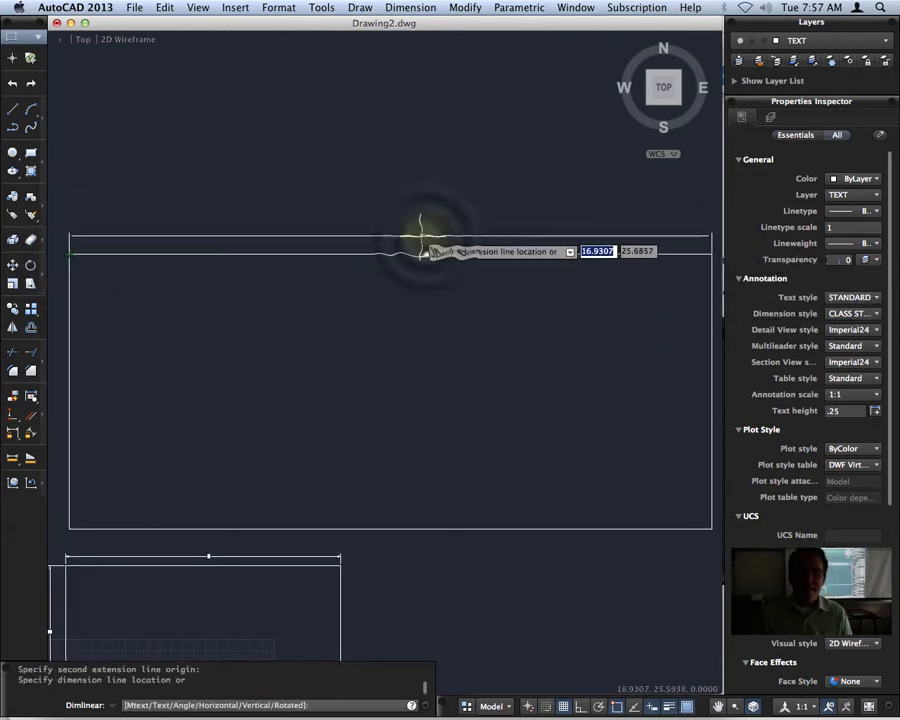
left_click(430, 236)
scroll(433, 236, "up", 6)
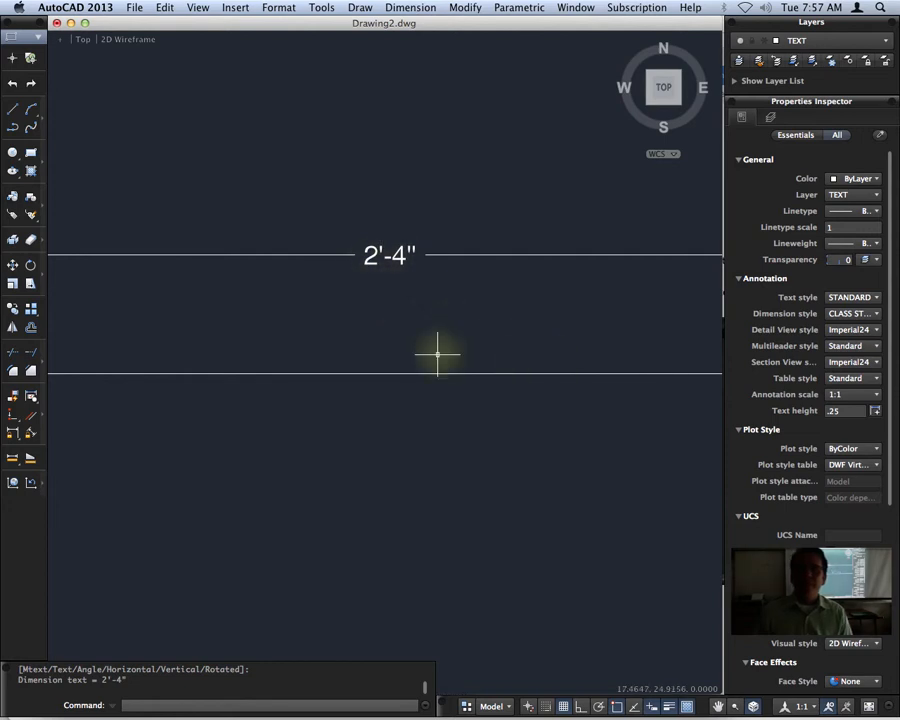
scroll(440, 355, "down", 4)
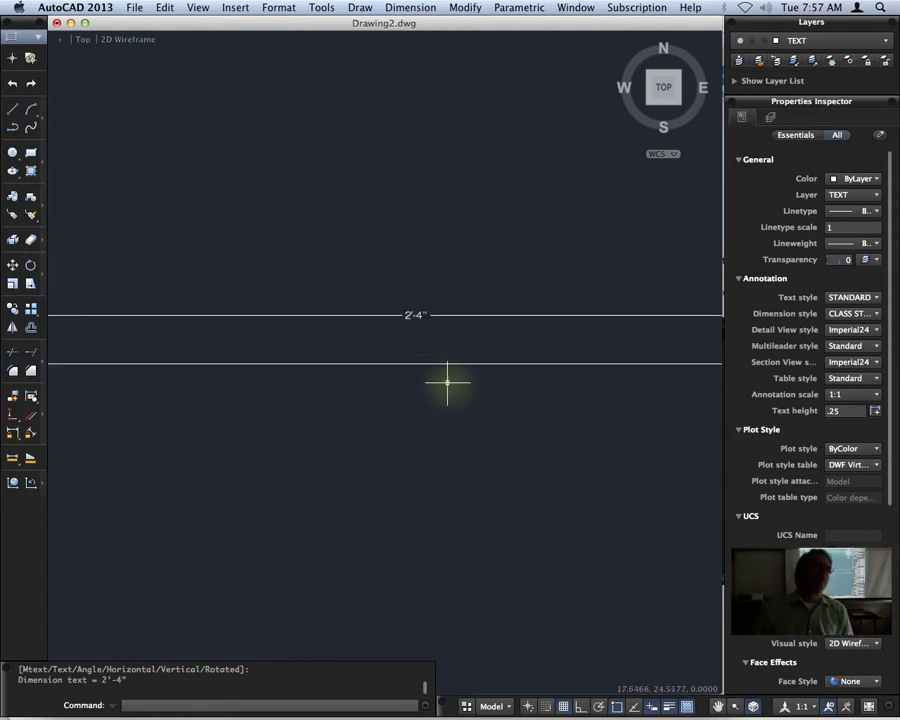
left_click(30, 152)
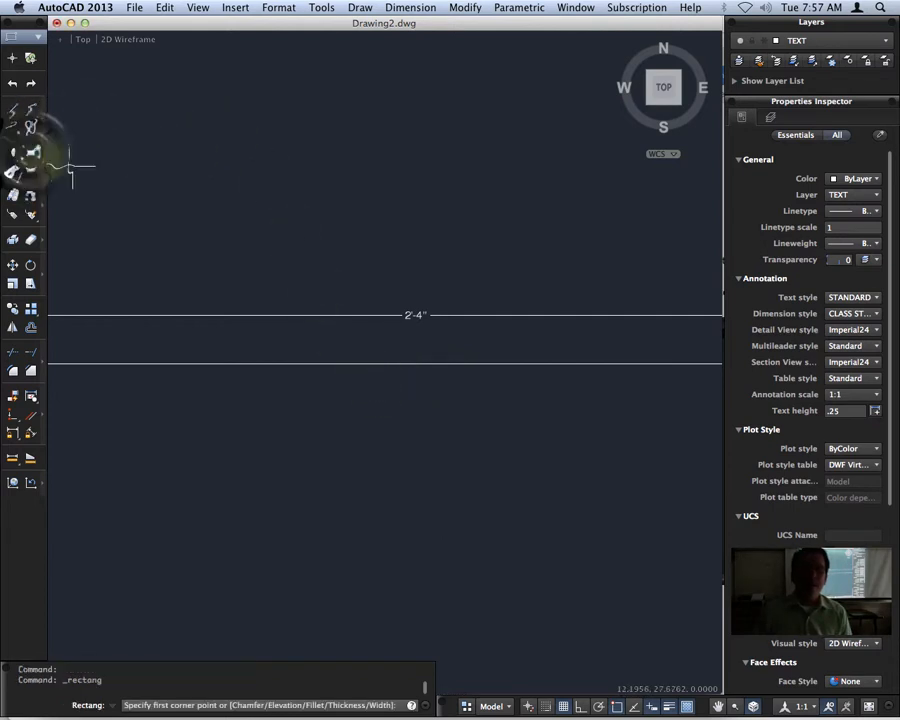
left_click(135, 266)
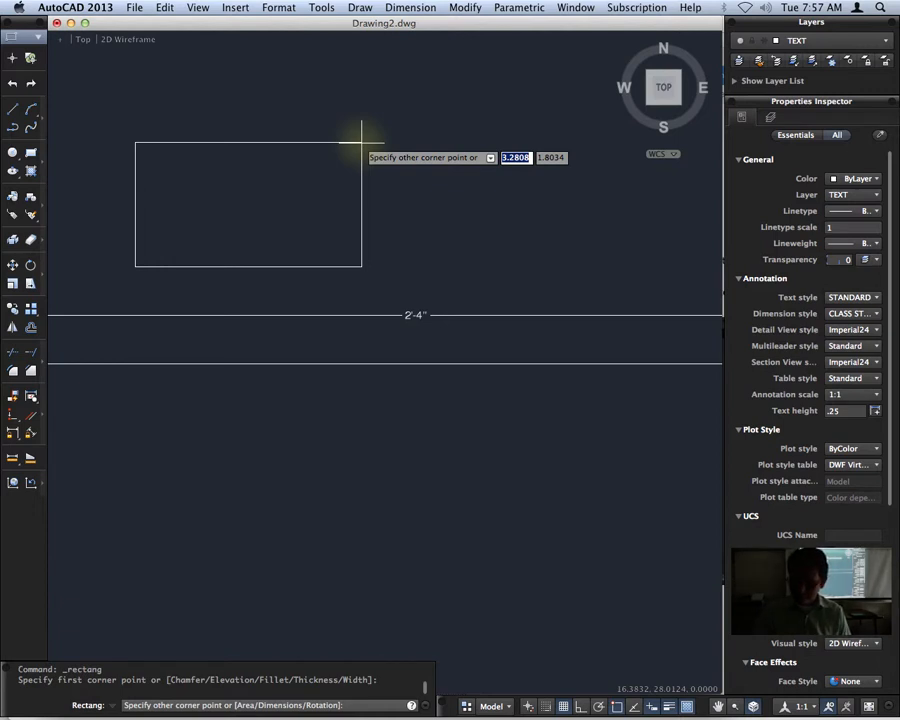
type("6.")
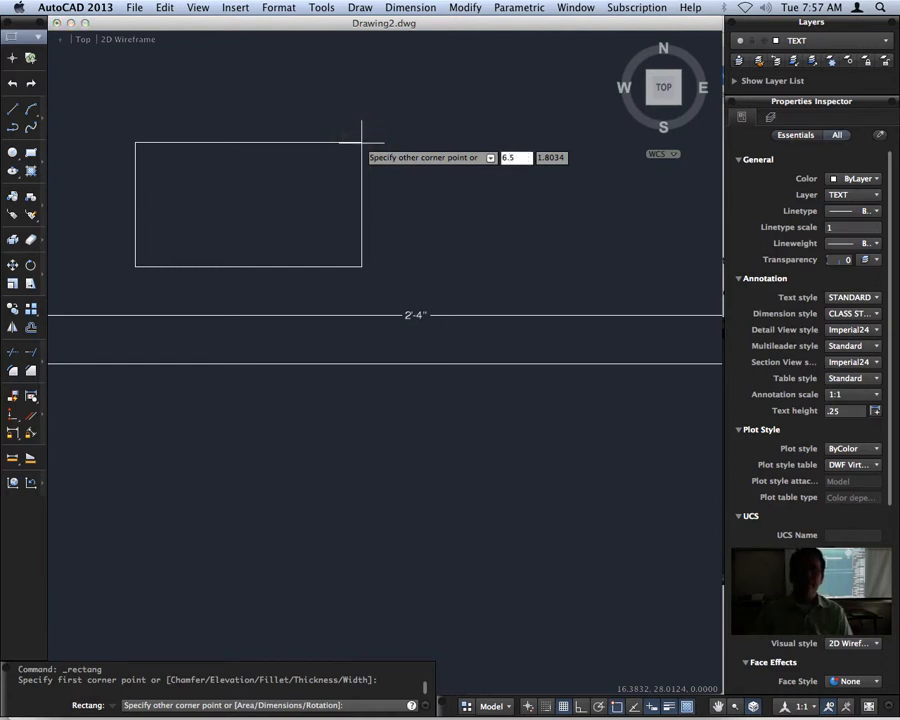
type("5")
key("Tab")
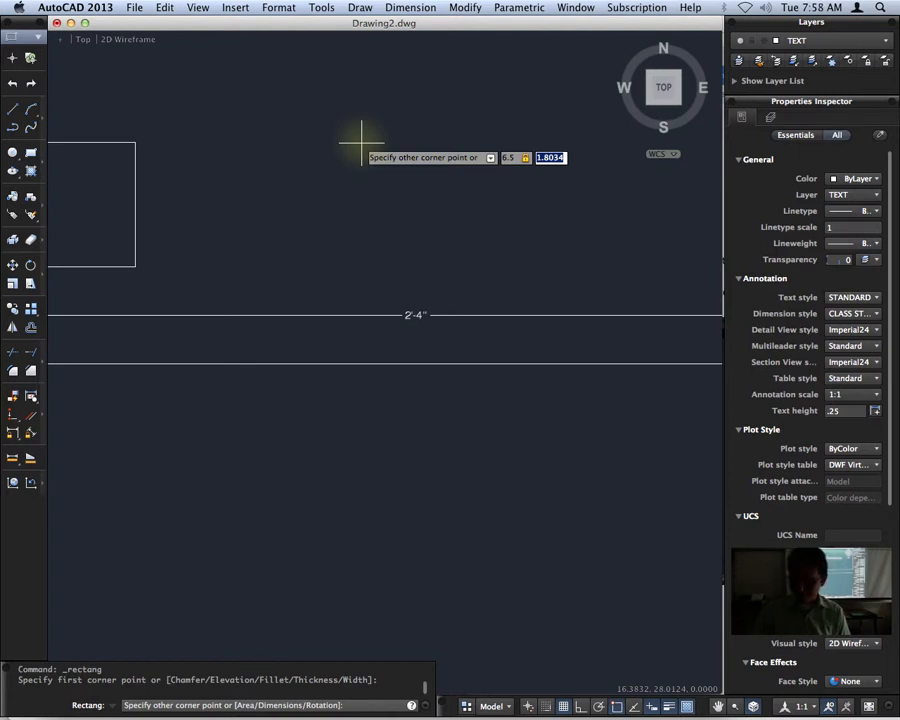
key("Escape")
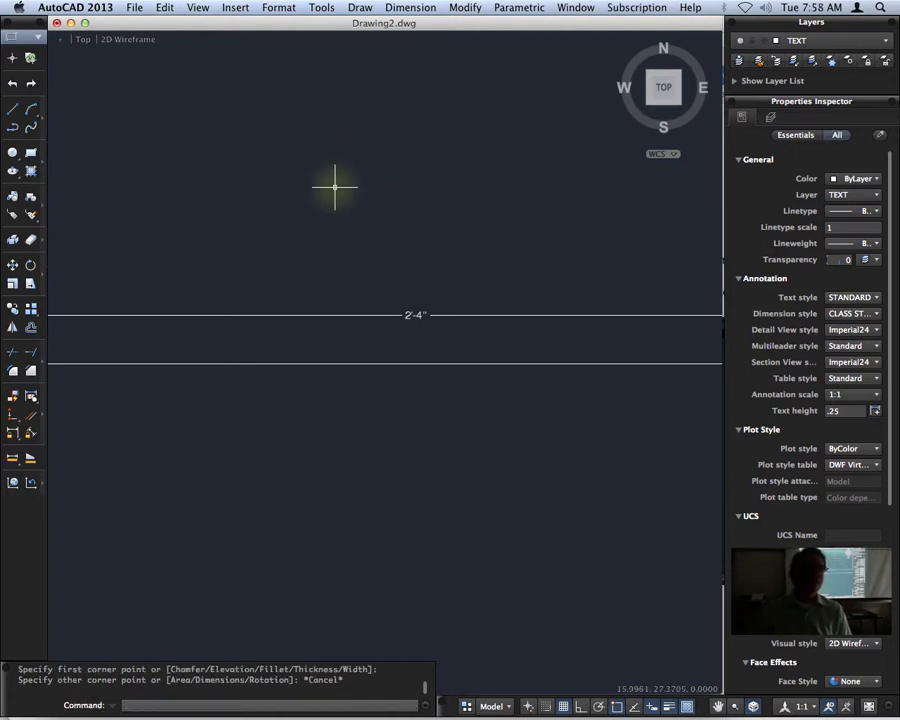
scroll(317, 190, "down", 1)
scroll(320, 192, "down", 9)
middle_click_drag(326, 288, 361, 264)
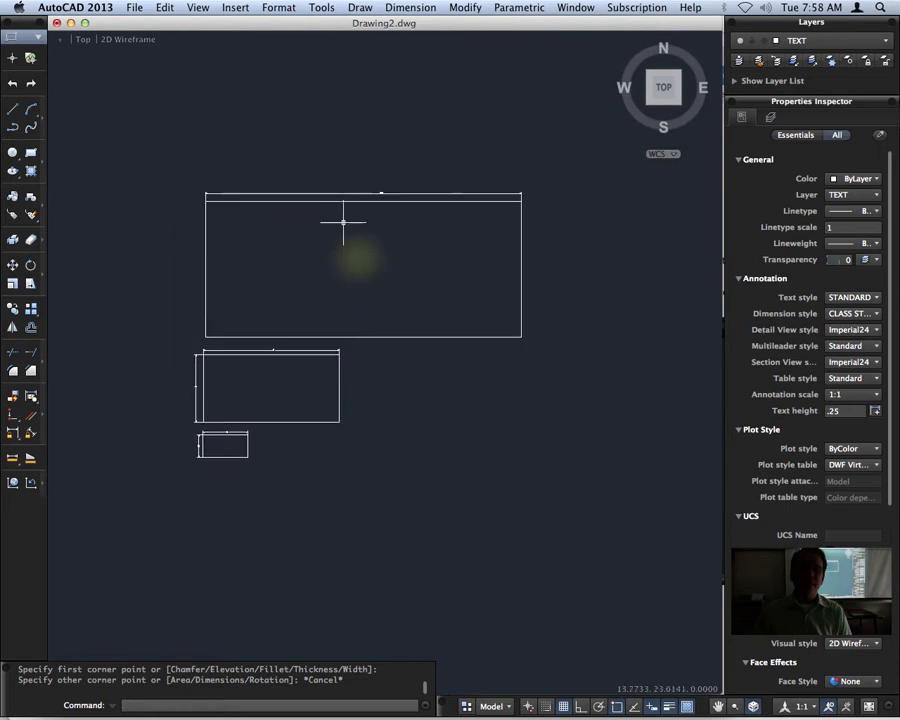
Set the drawing units' length type to Architectural with a precision of 0'-0 1/128".
scroll(301, 203, "up", 9)
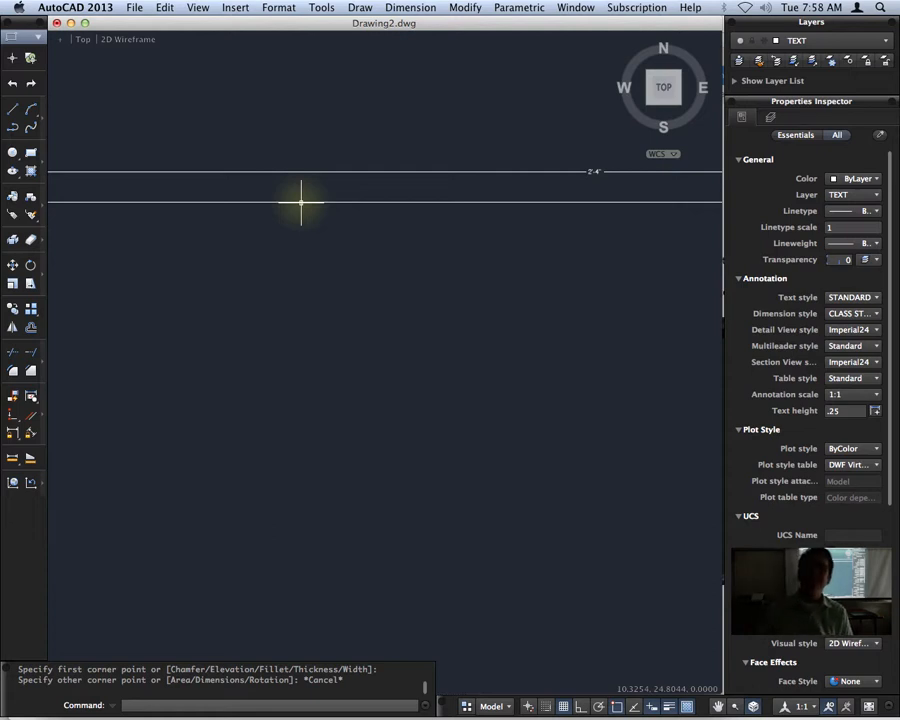
scroll(321, 211, "down", 3)
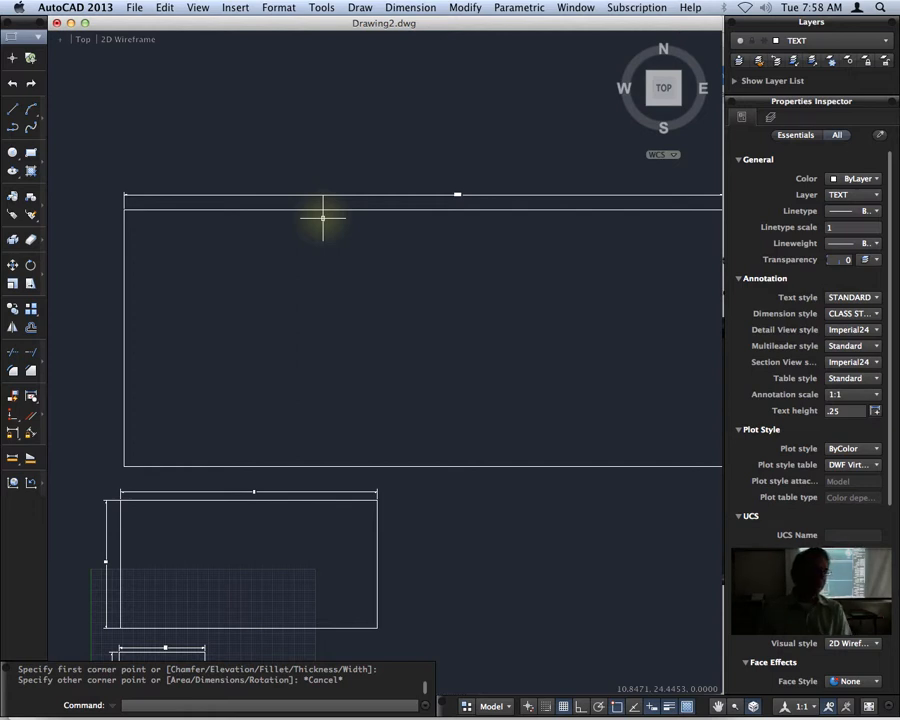
type("unis")
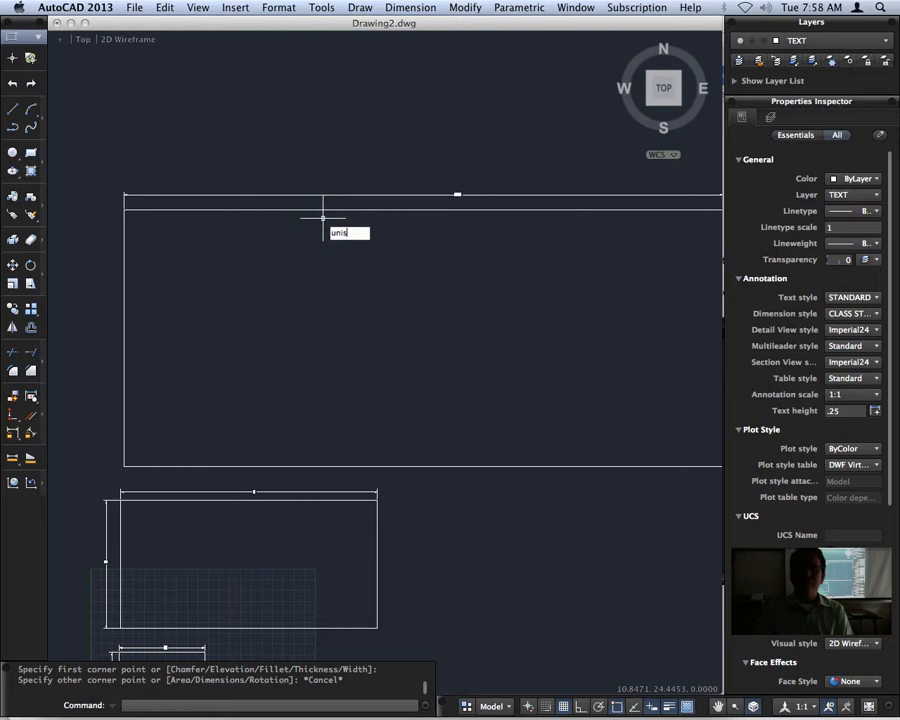
type("ts")
key("Return")
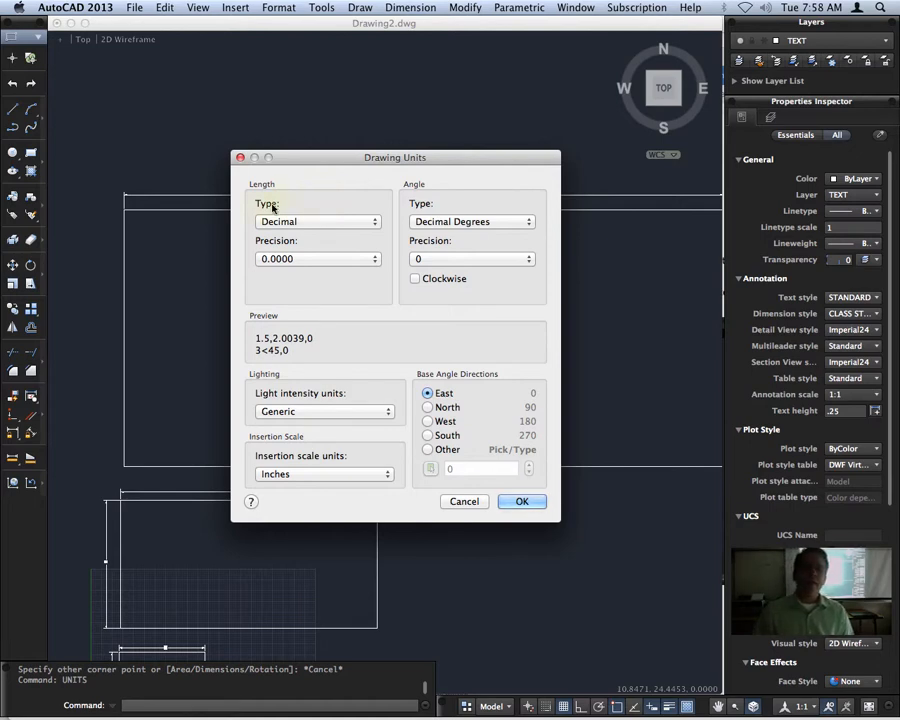
left_click(300, 221)
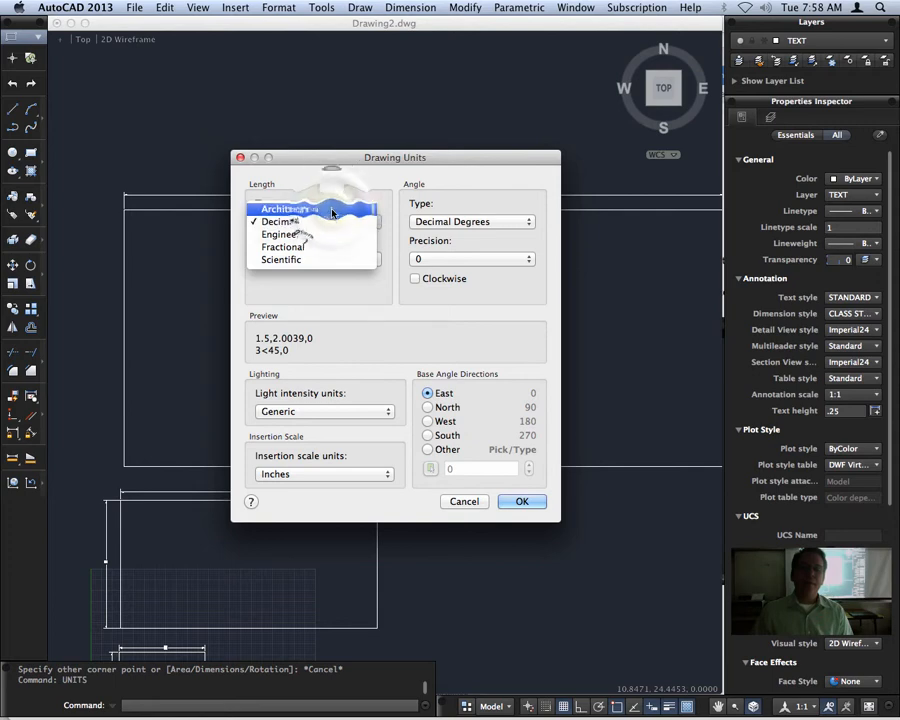
left_click(332, 209)
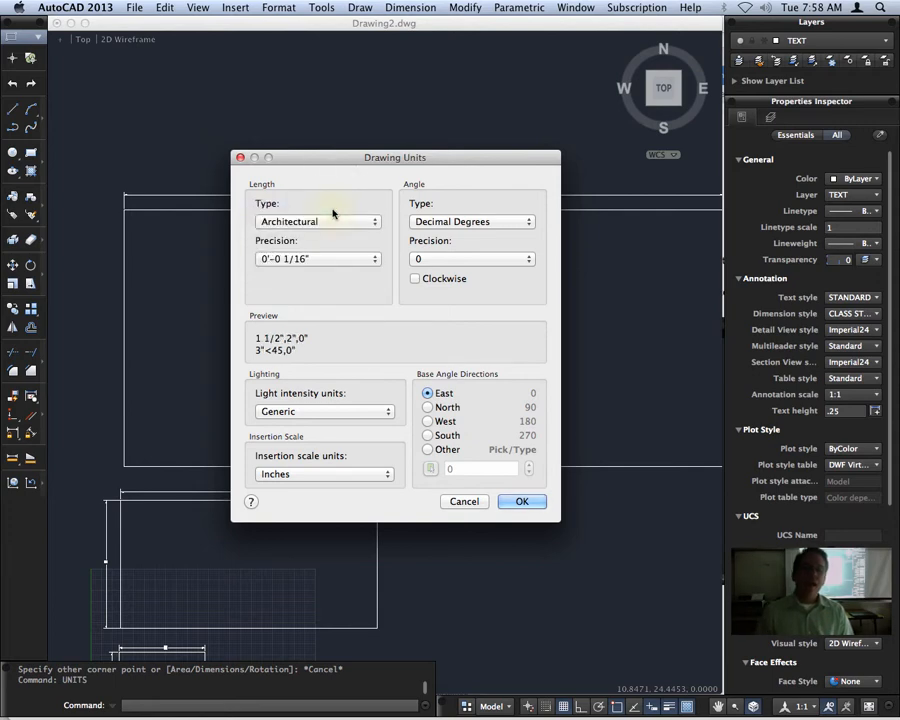
left_click(311, 259)
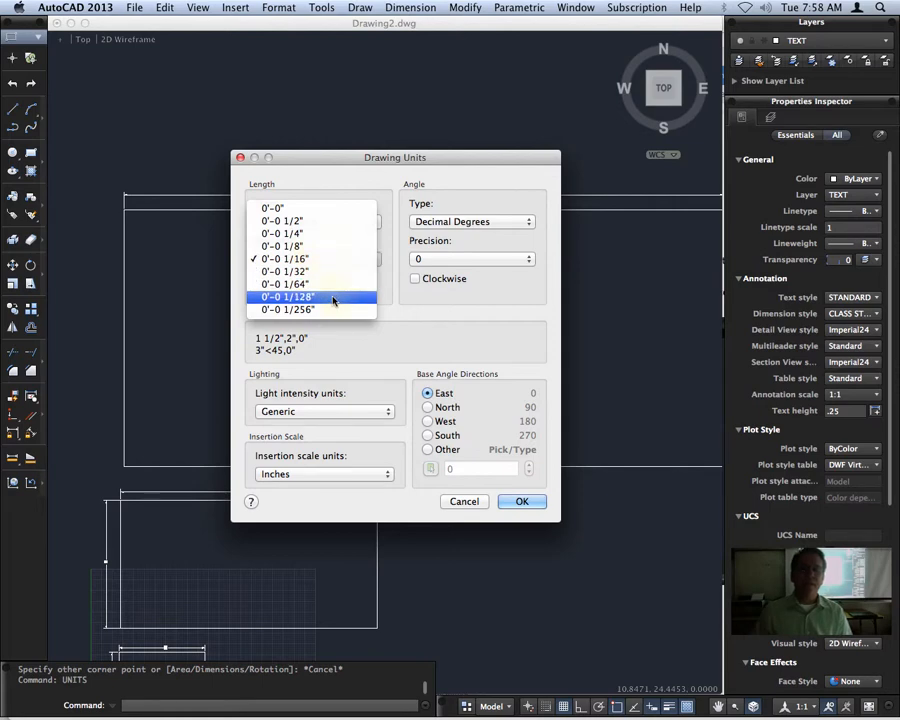
left_click(334, 298)
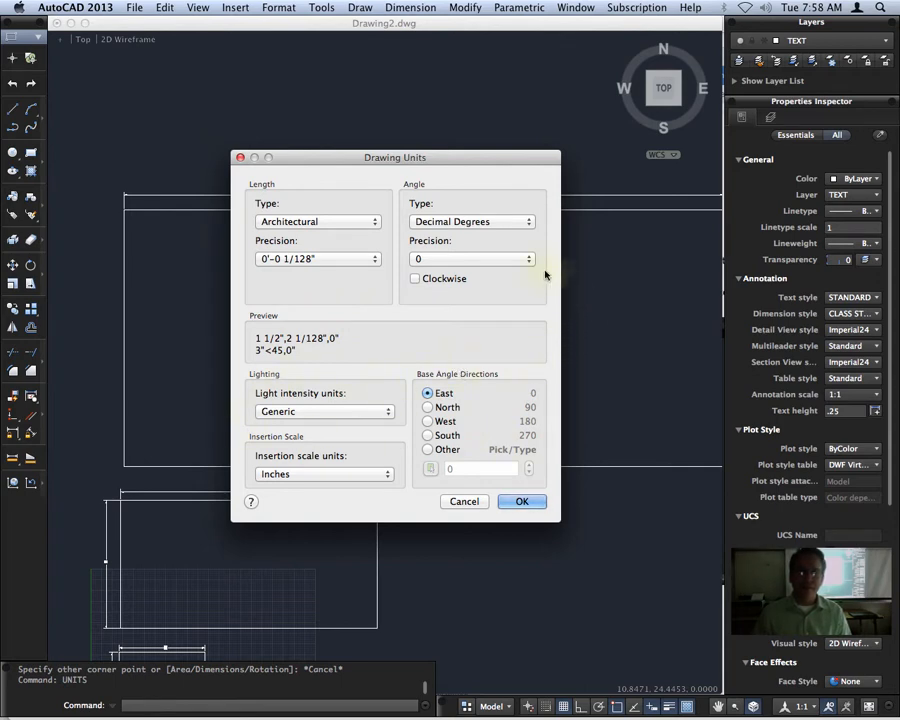
left_click(513, 501)
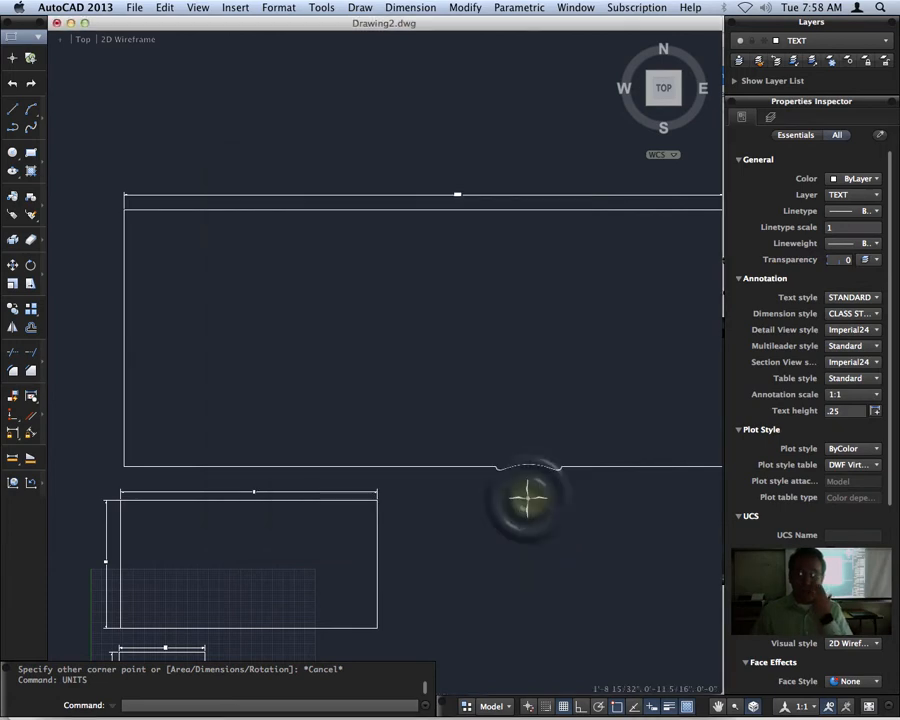
Draw a fourth rectangle, 2' wide and 1' high, above the 28 by 12 rectangle.
left_click(385, 155)
mouse_move(360, 156)
middle_mouse_down()
mouse_move(356, 248)
mouse_move(336, 300)
middle_mouse_up()
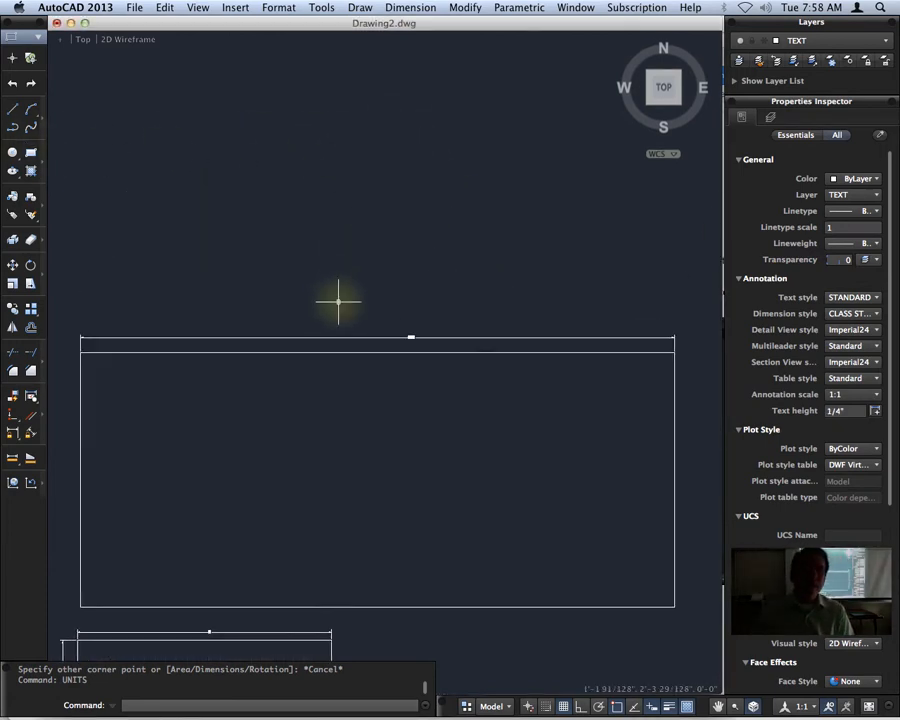
left_click(30, 152)
left_click(126, 267)
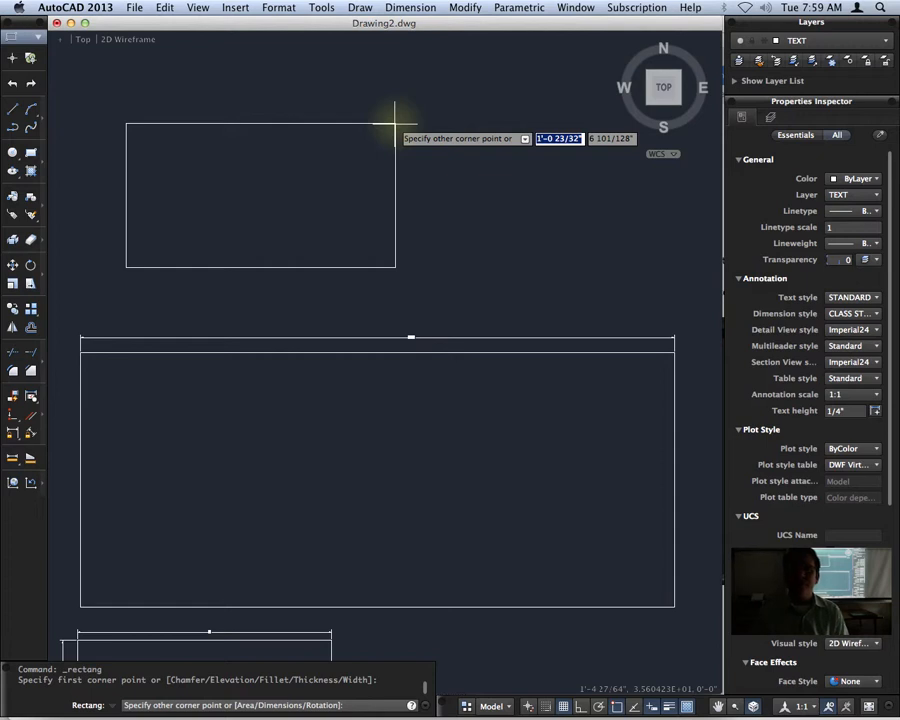
scroll(476, 94, "up", 1)
middle_click_drag(476, 94, 412, 176)
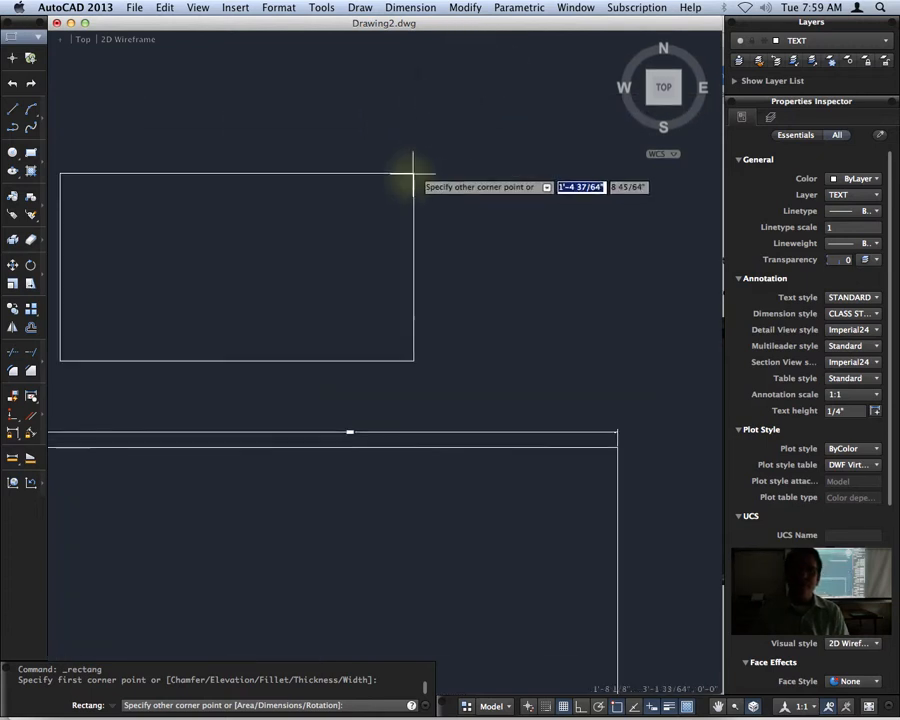
mouse_move(308, 235)
middle_mouse_down()
mouse_move(448, 205)
mouse_move(404, 205)
middle_mouse_up()
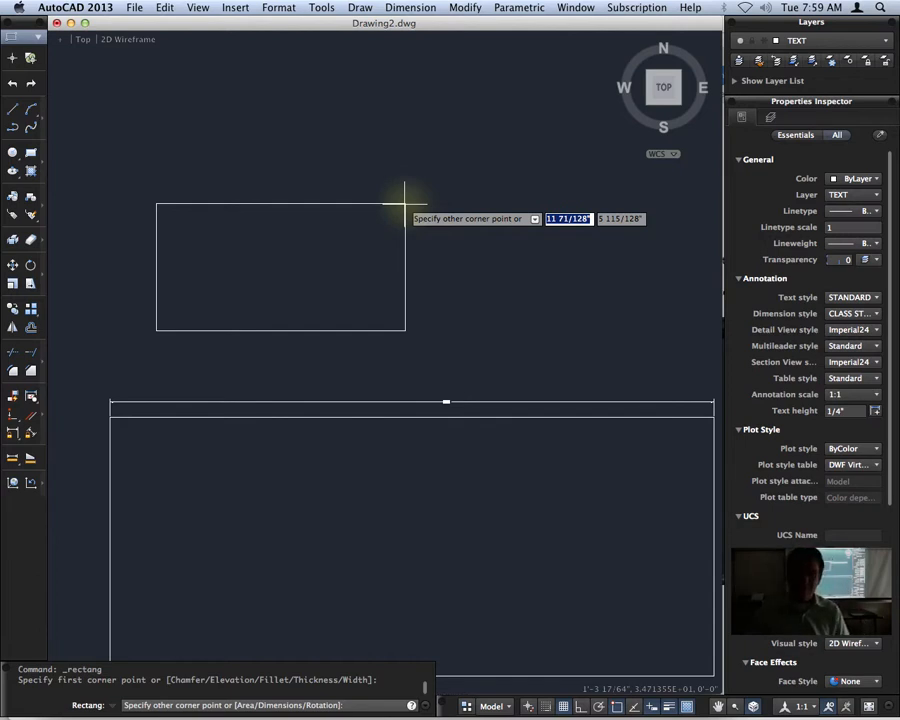
type("2")
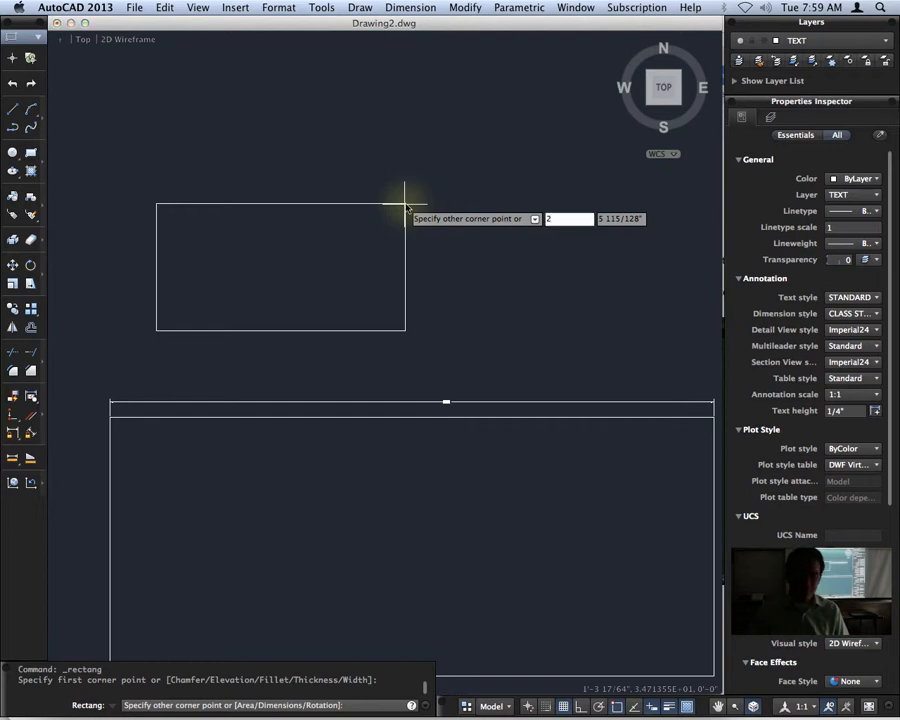
type("'")
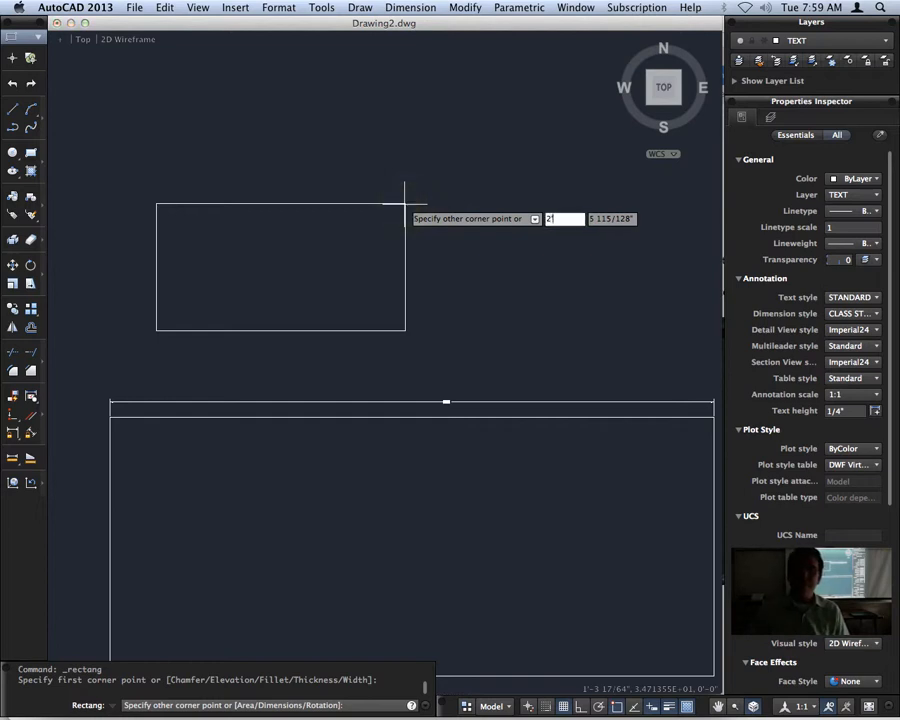
key("Tab")
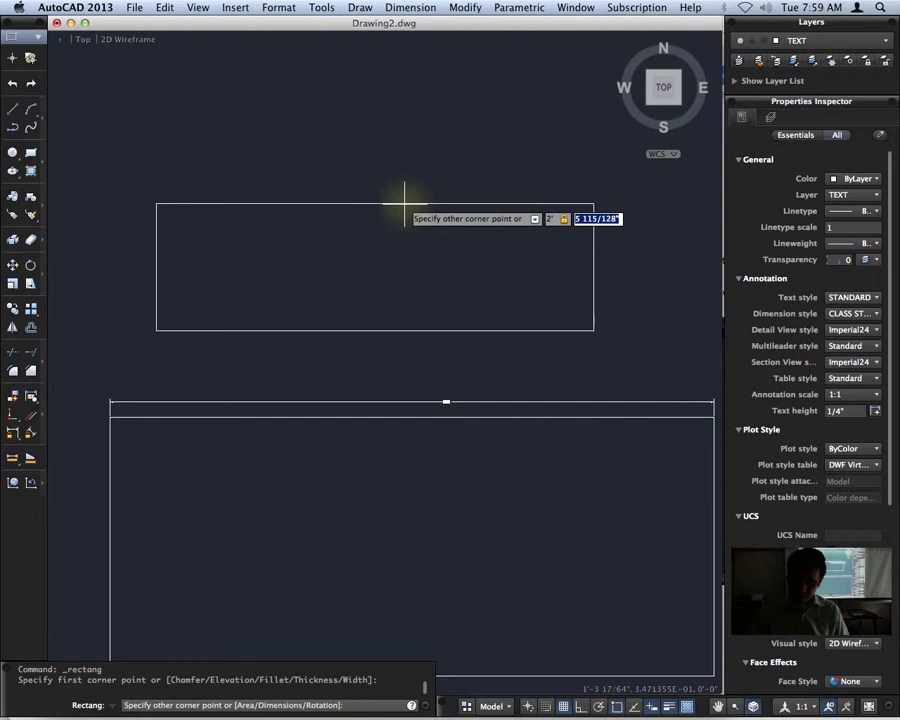
type("1'")
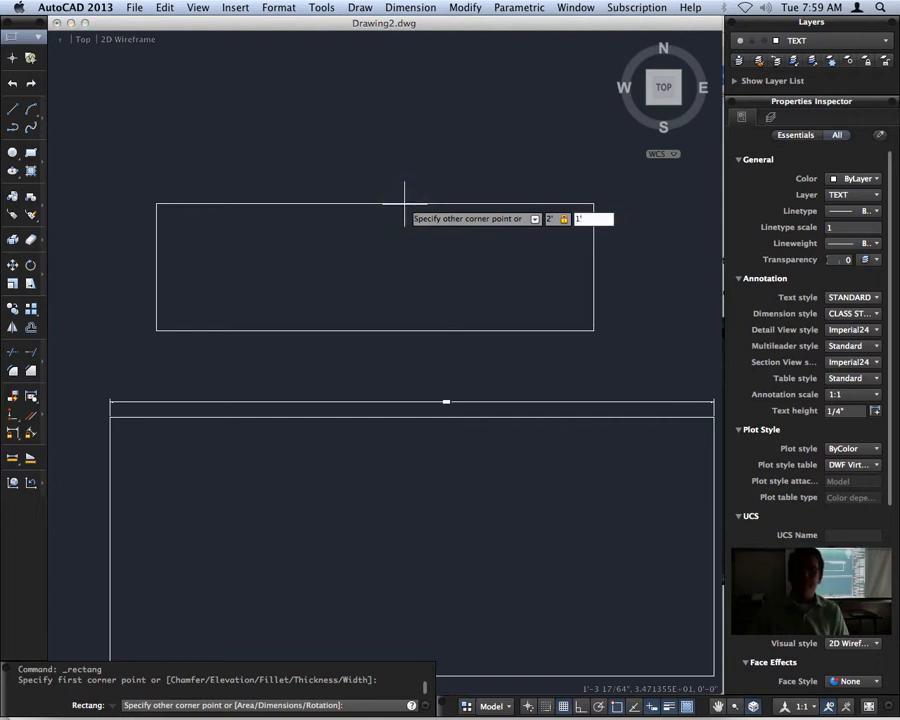
key("Return")
scroll(430, 180, "down", 2)
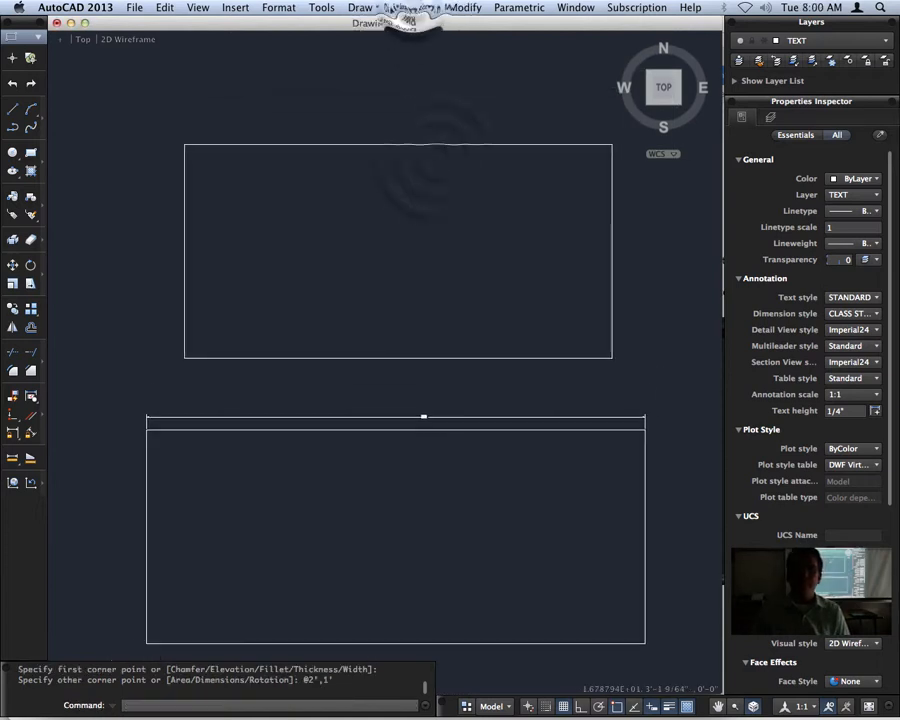
left_click(410, 8)
left_click(406, 48)
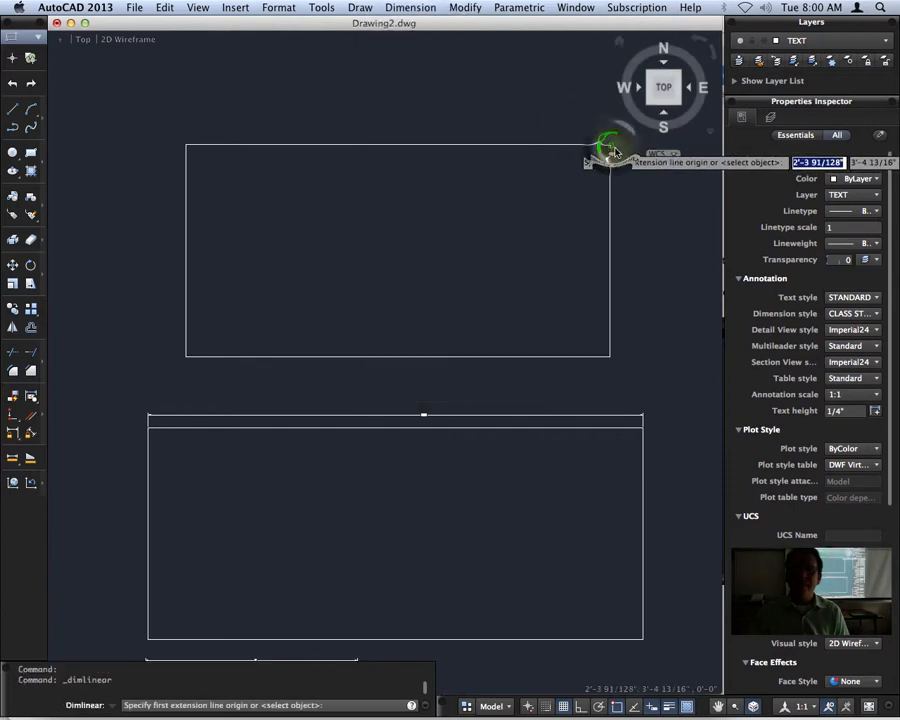
left_click(185, 144)
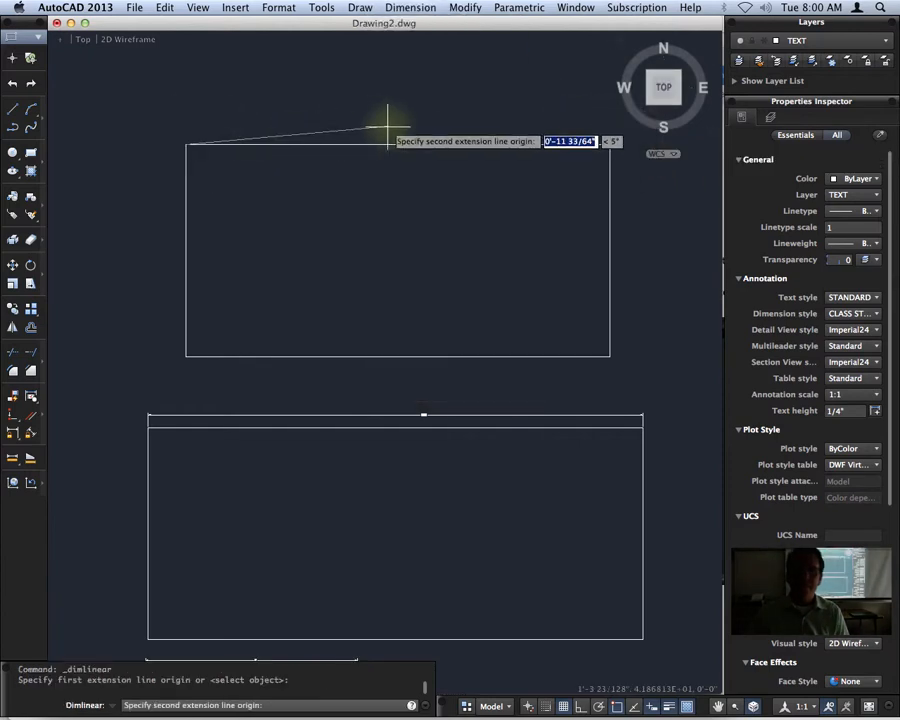
key("Escape")
Add a horizontal linear dimension for the width above the top edge of the 2' by 1' rectangle.
left_click(410, 8)
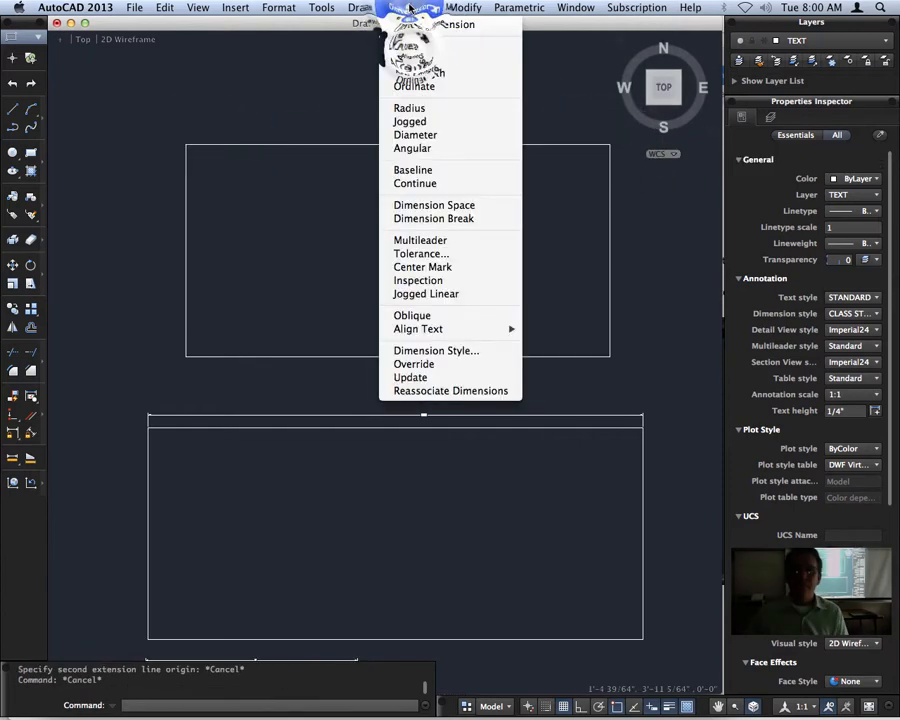
left_click(414, 48)
left_click(609, 145)
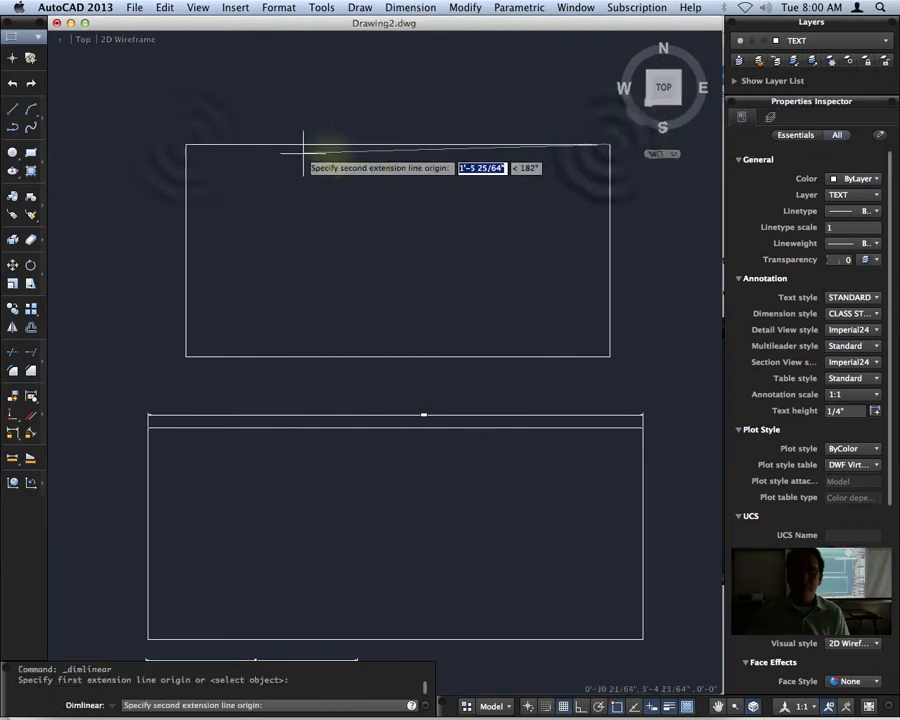
left_click(186, 144)
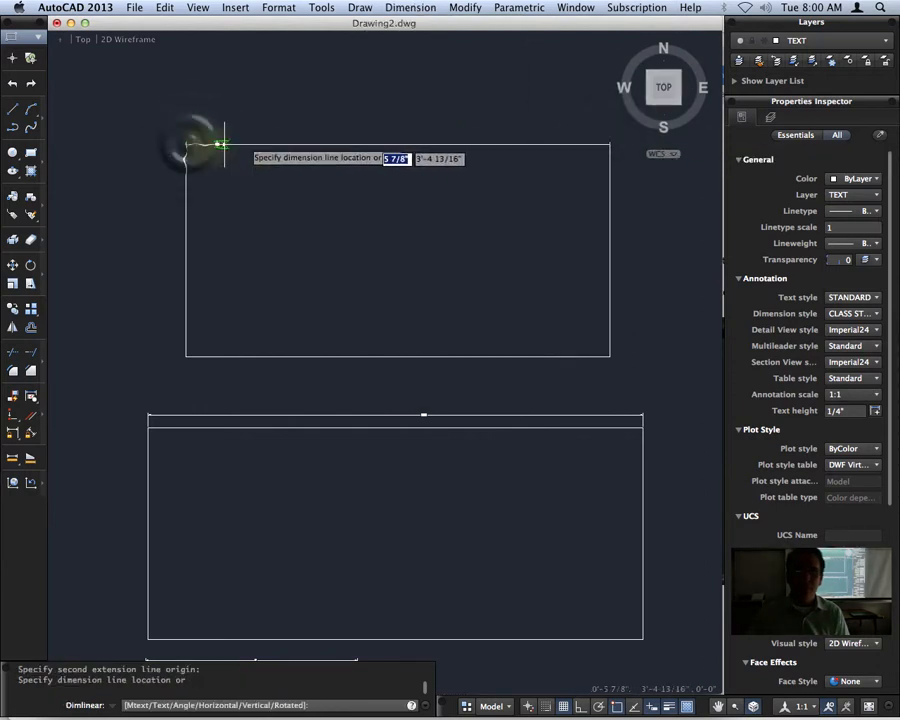
left_click(402, 131)
Add a vertical linear dimension for the height beside the left edge of the 2' by 1' rectangle.
key("Return")
left_click(186, 356)
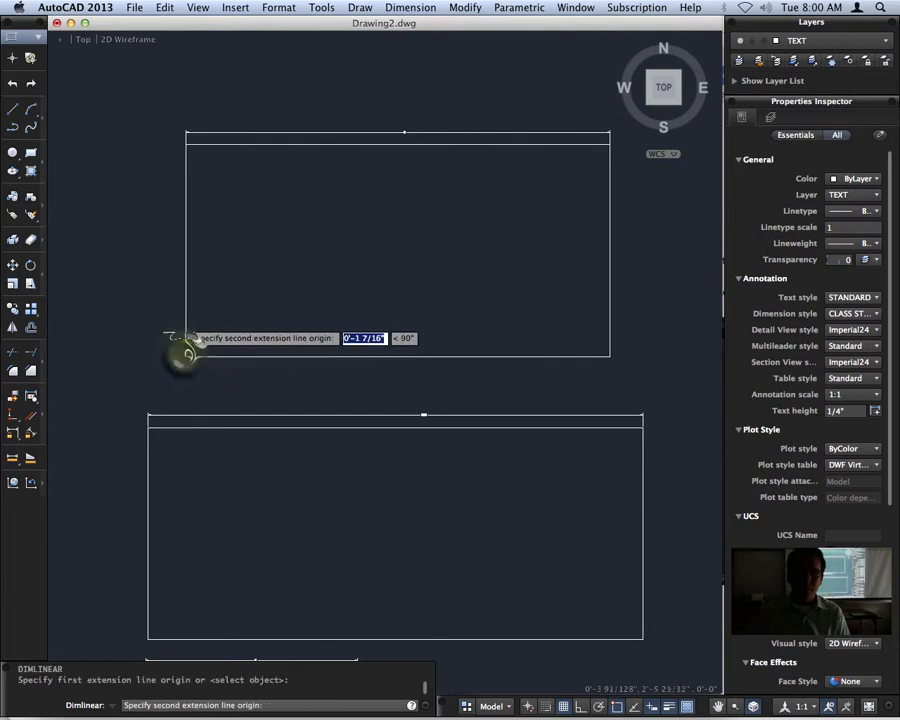
left_click(186, 144)
left_click(165, 255)
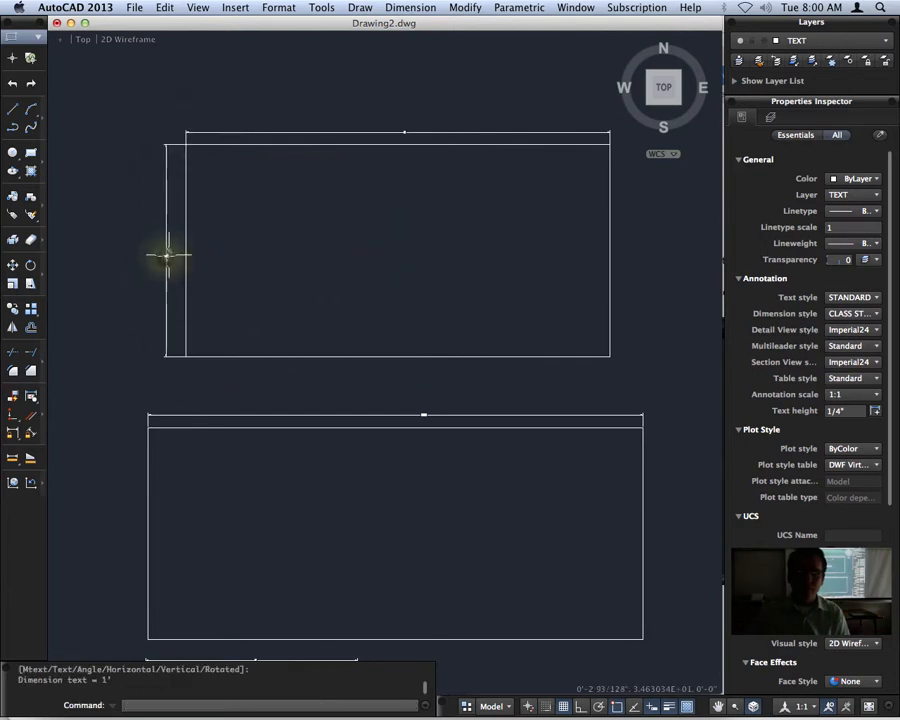
Examine the text of the 2' by 1' rectangle's width and height dimensions up close.
scroll(408, 128, "up", 5)
scroll(433, 185, "up", 2)
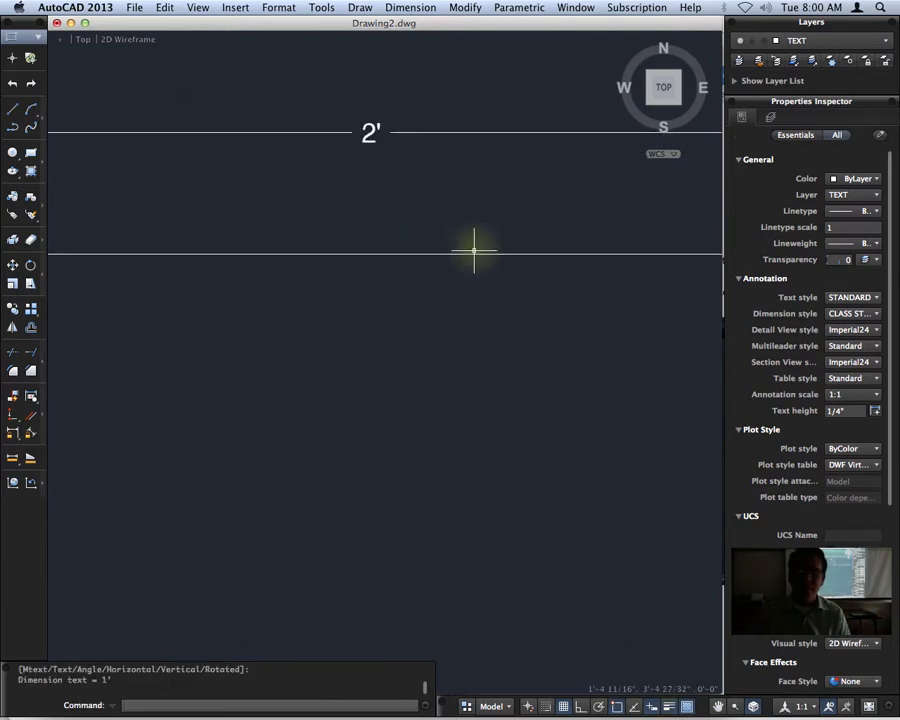
scroll(352, 239, "down", 10)
scroll(253, 283, "up", 6)
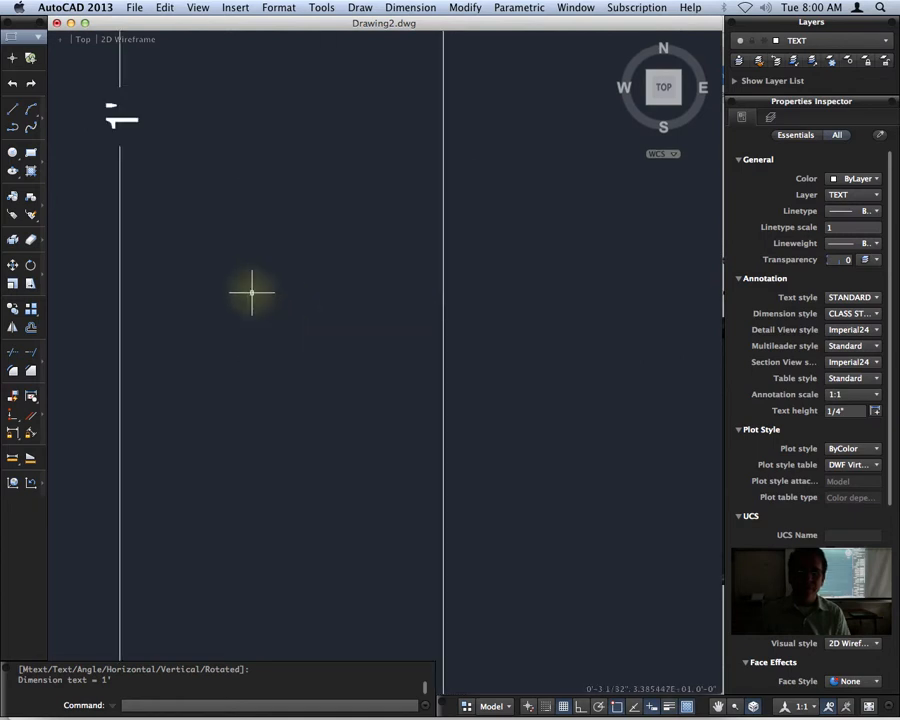
scroll(272, 257, "down", 4)
Draw a rectangle 1/2" wide and 1/2" high in the empty area beside the 4" wide rectangle.
scroll(398, 490, "down", 3)
middle_click_drag(434, 524, 392, 84)
scroll(325, 341, "up", 4)
scroll(323, 341, "up", 2)
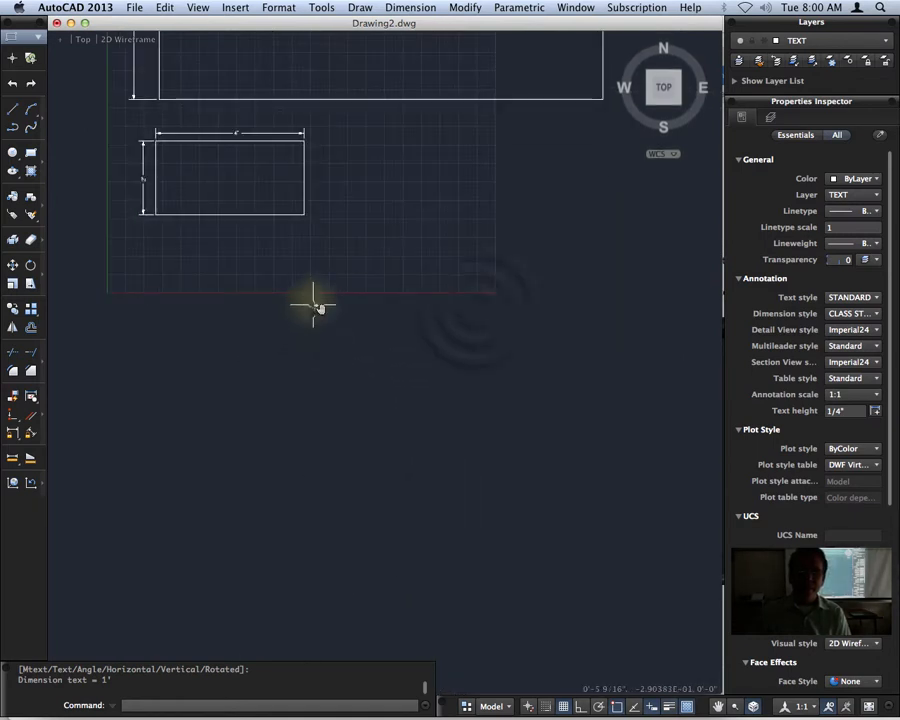
middle_click_drag(315, 304, 400, 357)
middle_click_drag(488, 313, 442, 350)
scroll(438, 336, "up", 4)
scroll(439, 318, "up", 3)
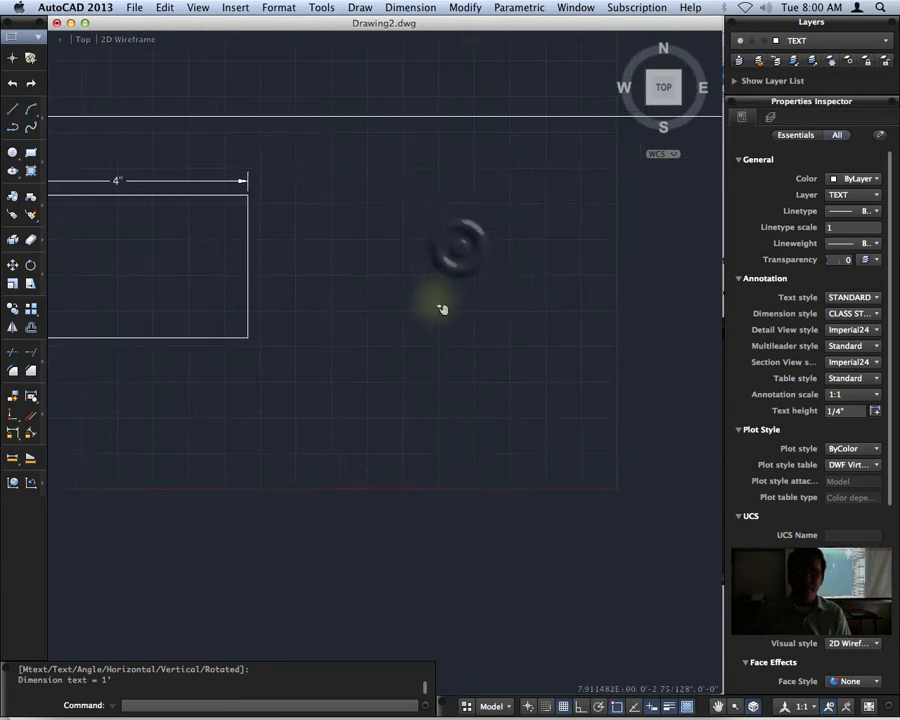
left_click(31, 152)
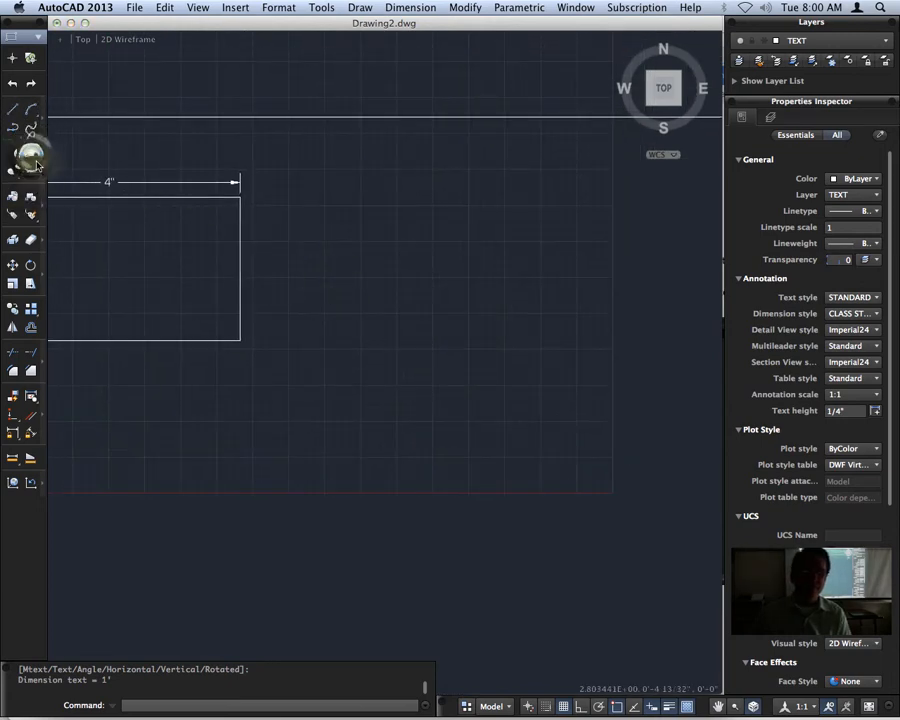
left_click(359, 341)
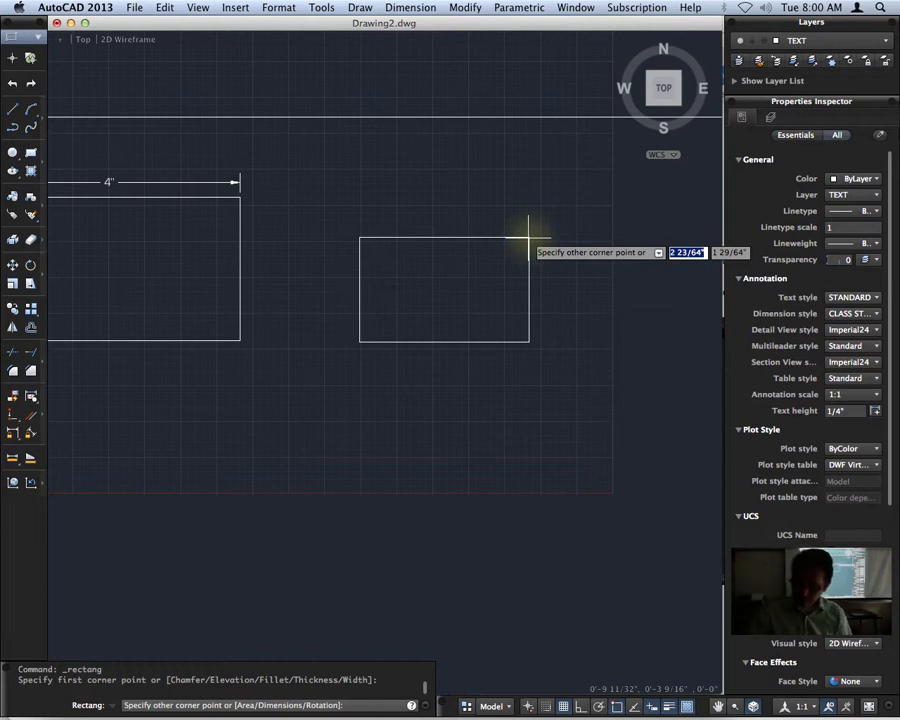
type("1")
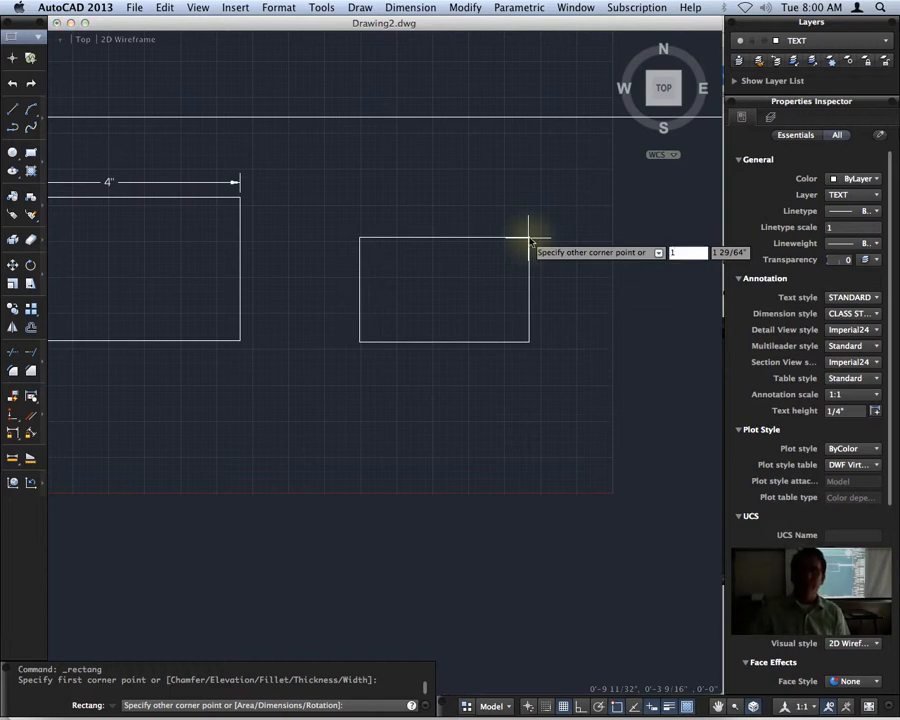
type("/")
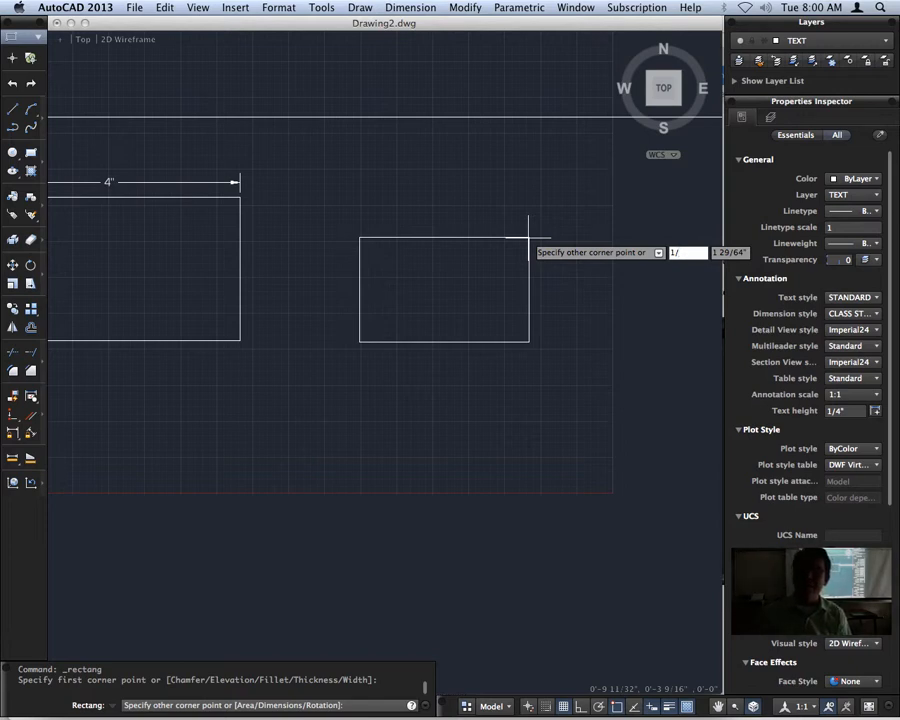
type("2")
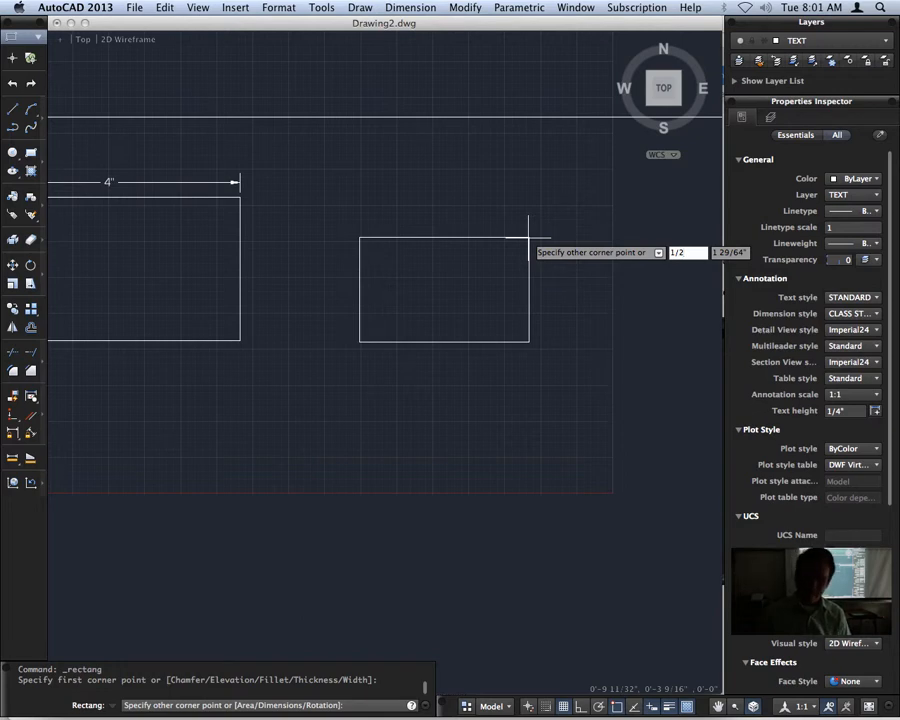
type("\"")
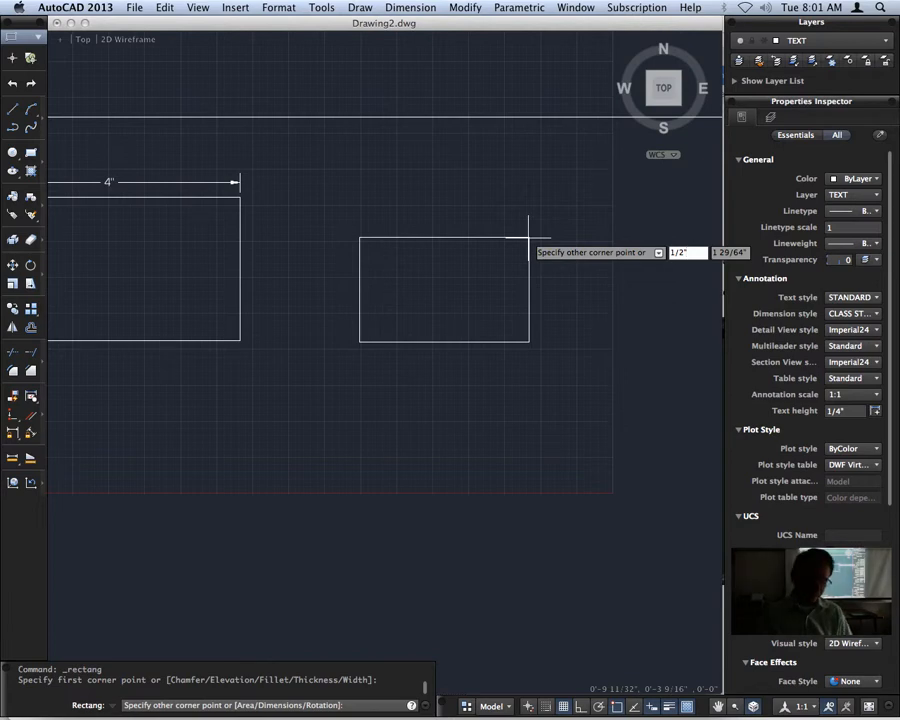
key("Tab")
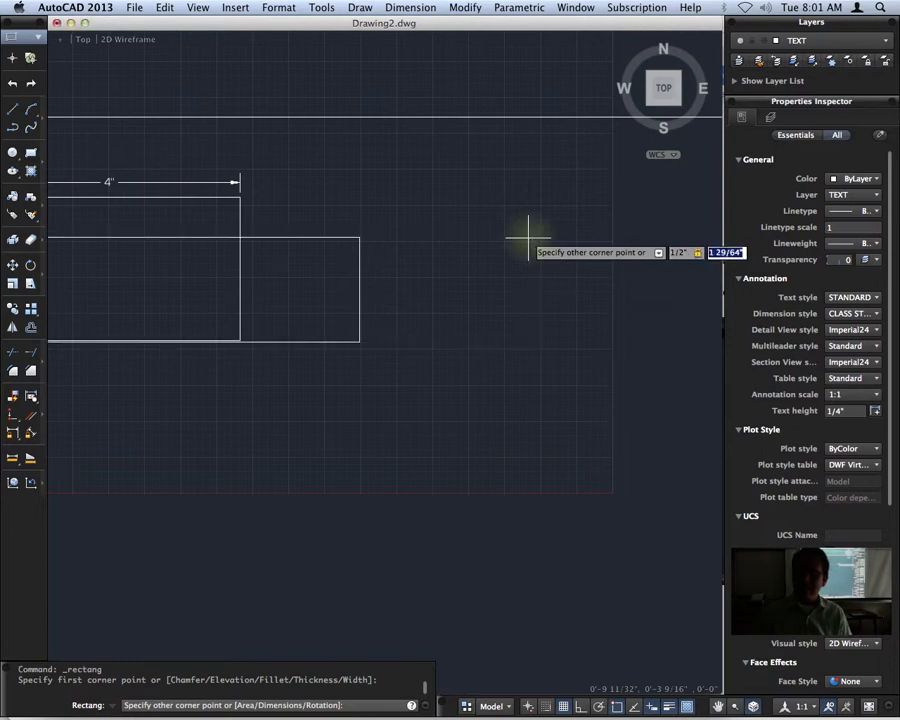
type("1/")
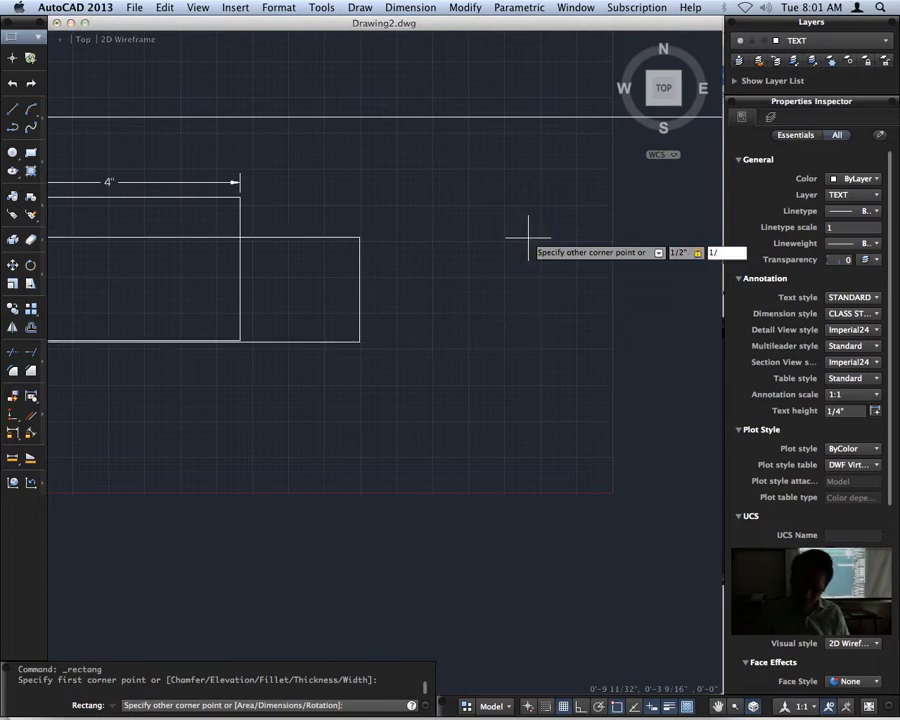
type("2\"")
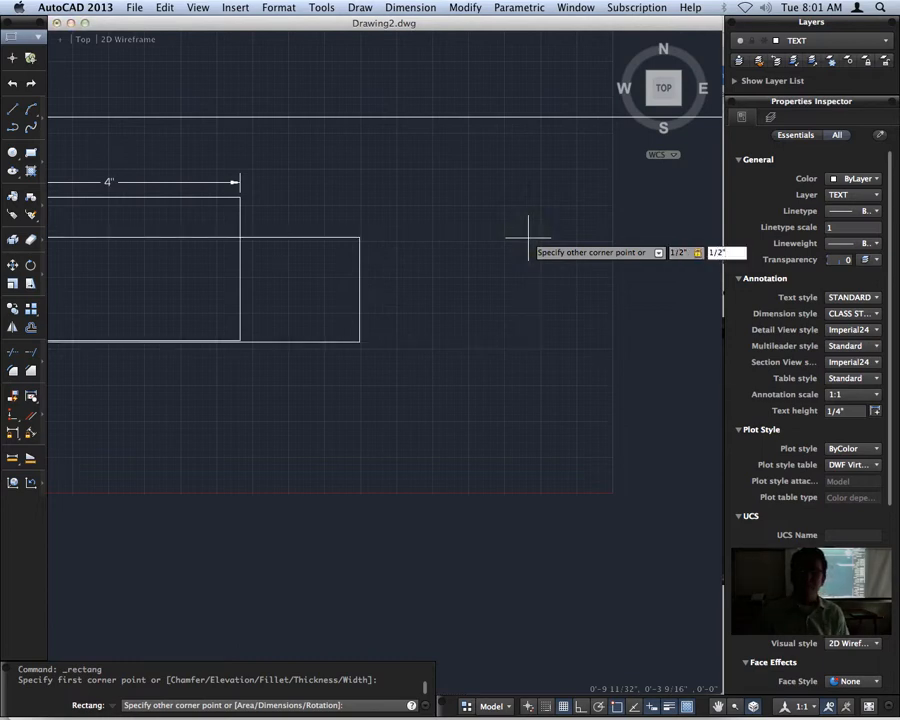
key("Return")
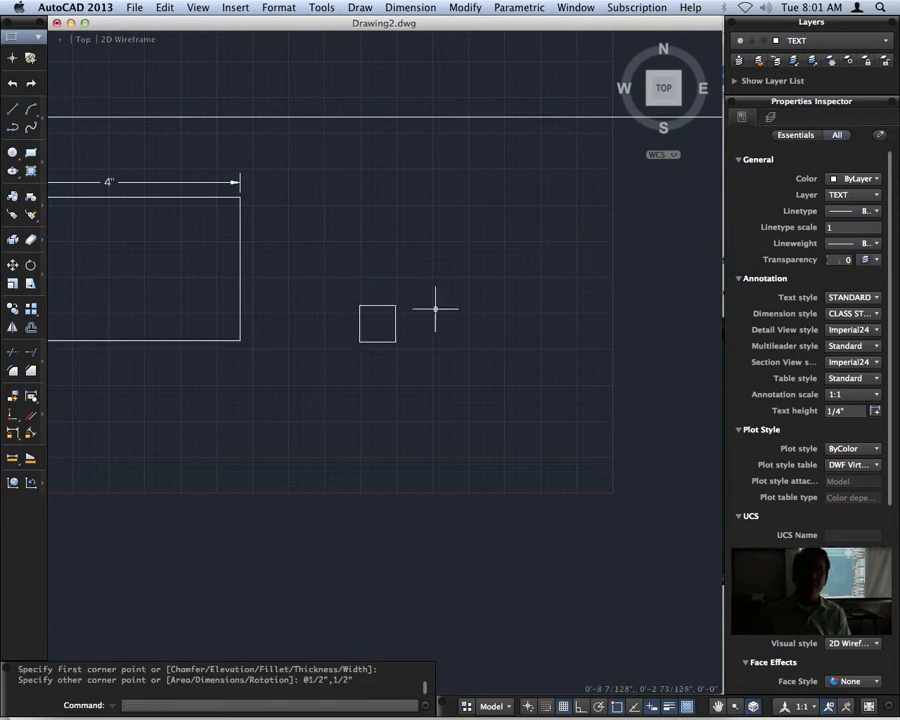
Add a horizontal linear dimension for the width above the top edge of the 1/2" square.
scroll(385, 315, "up", 5)
left_click(411, 8)
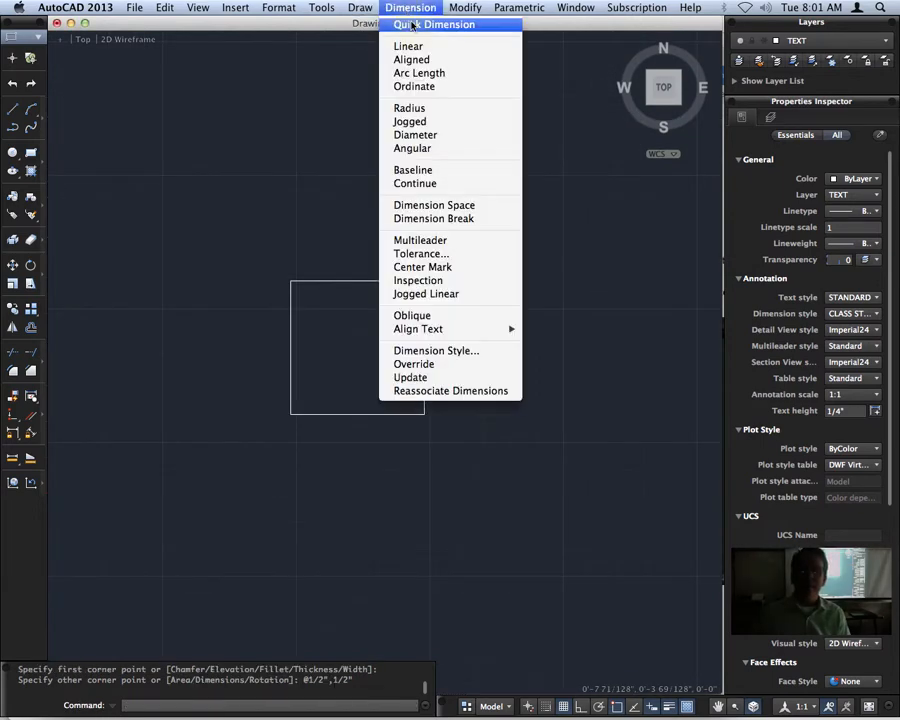
left_click(420, 42)
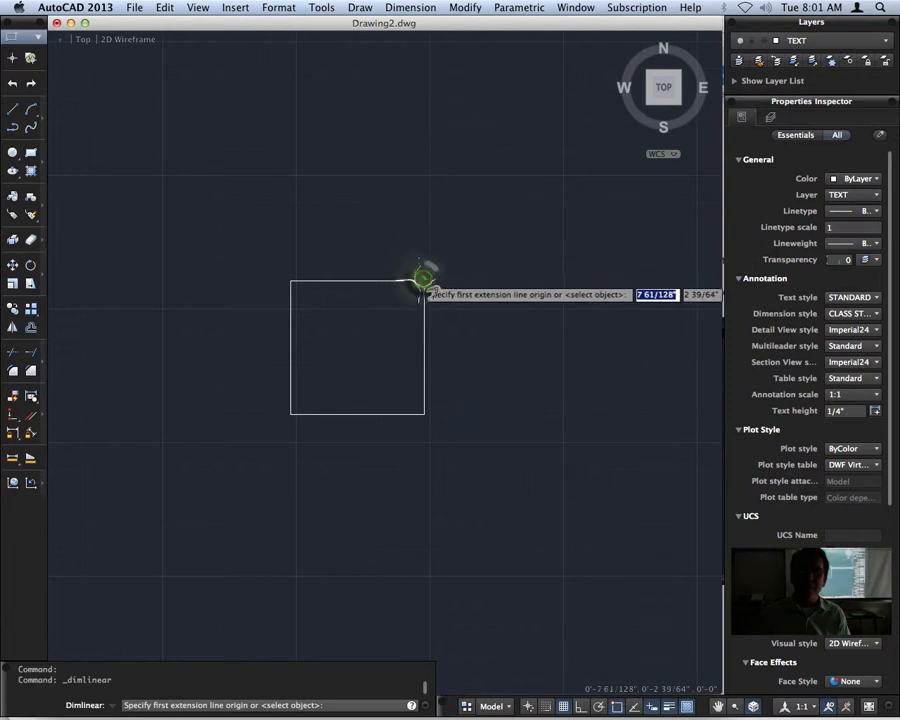
left_click(424, 283)
left_click(291, 280)
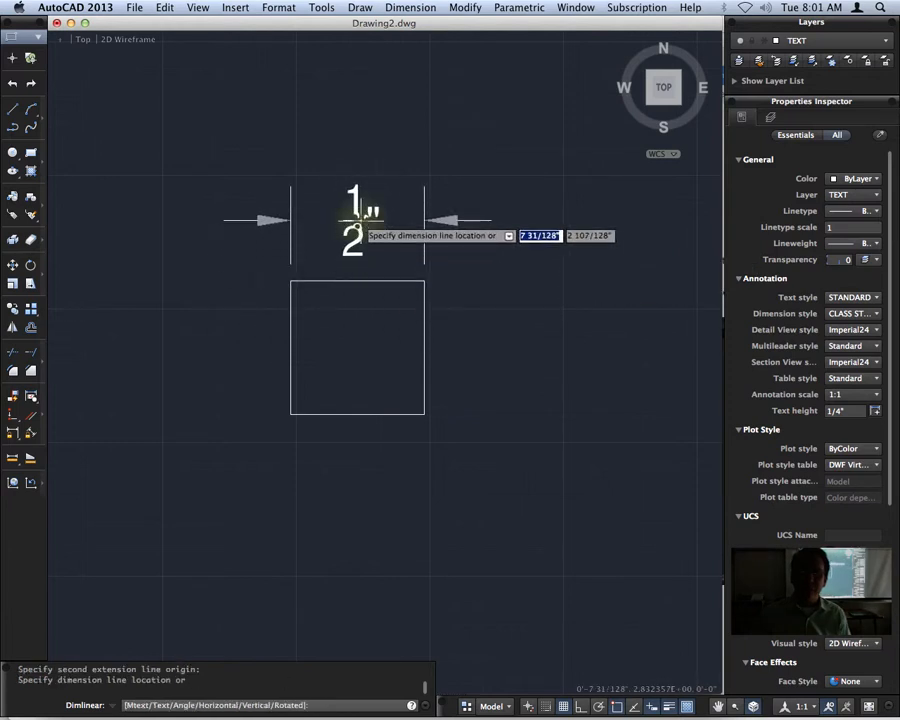
left_click(352, 219)
Add a vertical linear dimension for the height beside the left edge of the 1/2" square.
key("Return")
left_click(291, 413)
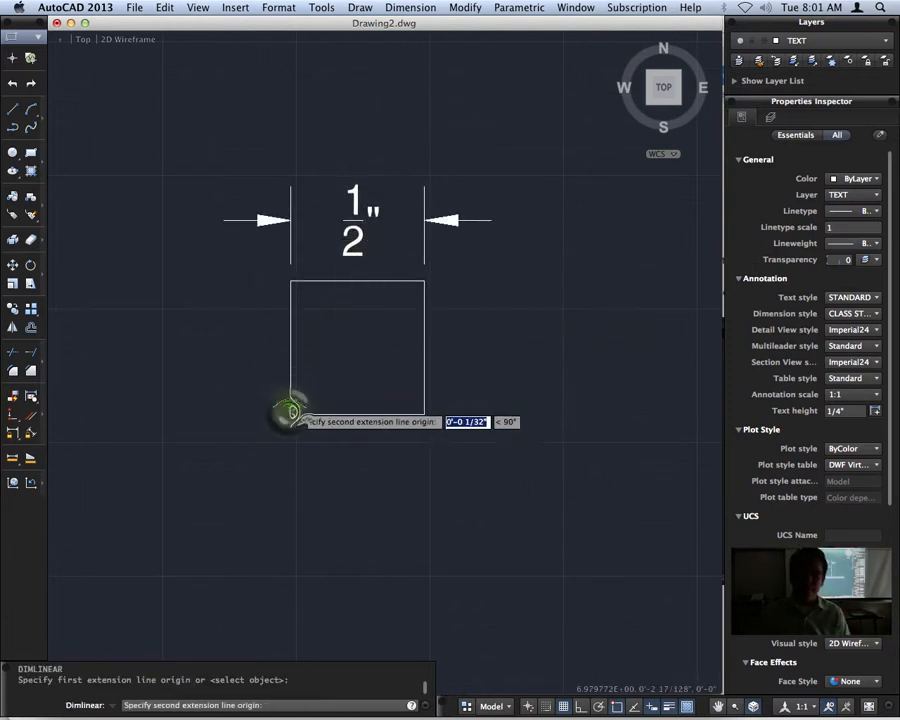
left_click(291, 282)
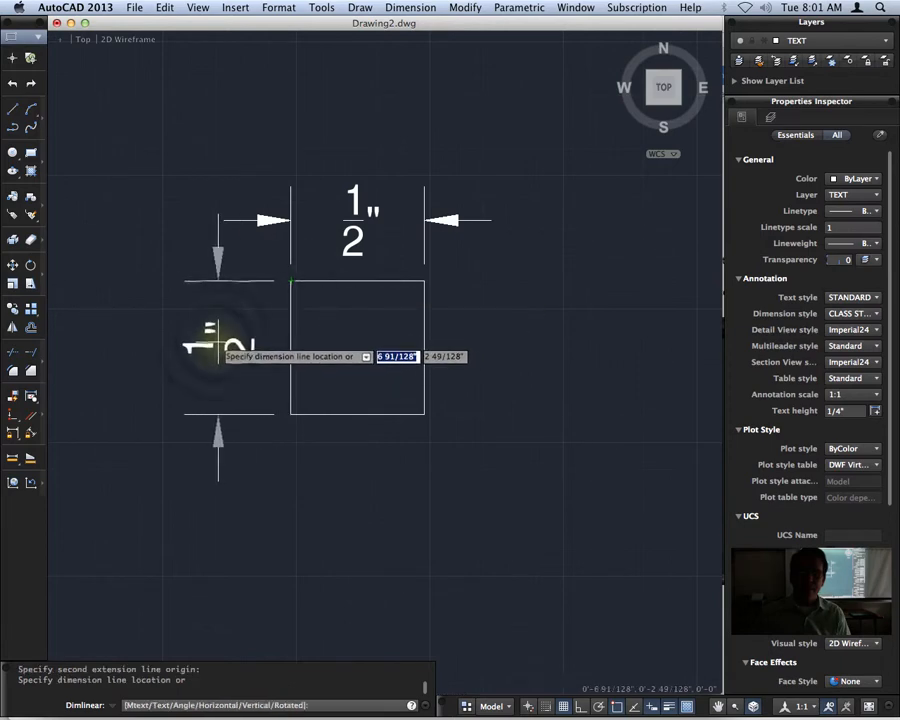
left_click(216, 341)
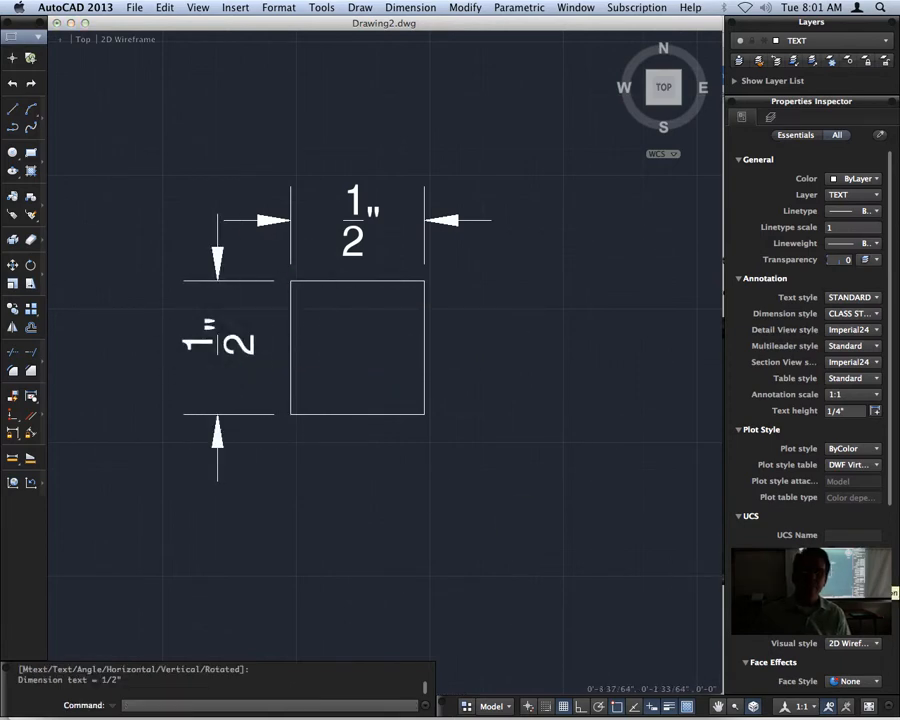
Draw a rectangle 1-1/8" wide and 1-5/16" high below the 4" wide rectangle.
scroll(700, 367, "down", 3)
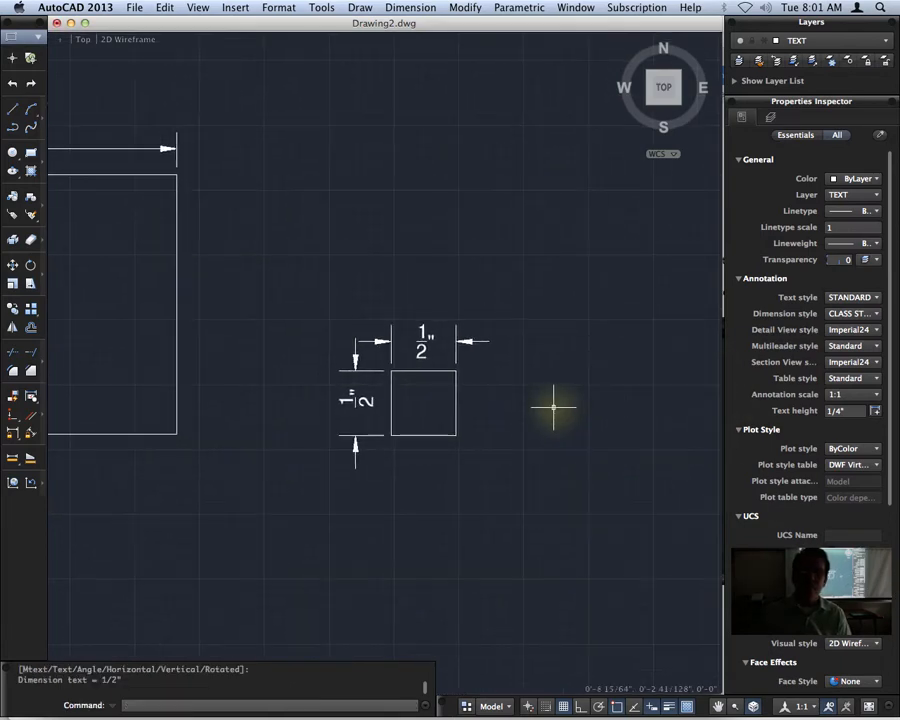
mouse_move(219, 563)
middle_mouse_down()
mouse_move(400, 287)
mouse_move(396, 293)
middle_mouse_up()
scroll(306, 347, "down", 2)
middle_click_drag(307, 373, 378, 360)
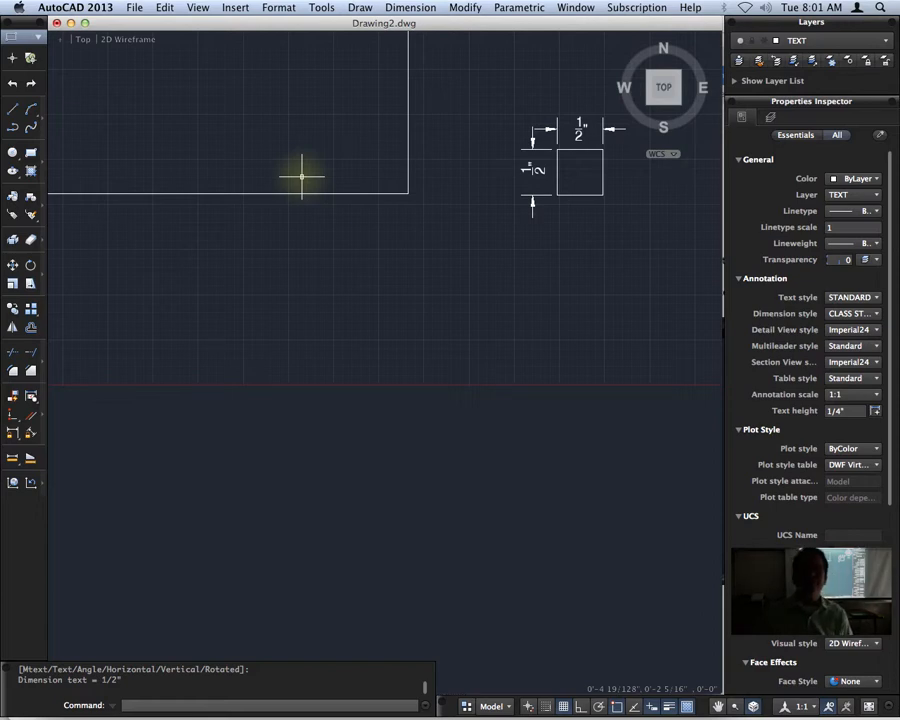
left_click(29, 152)
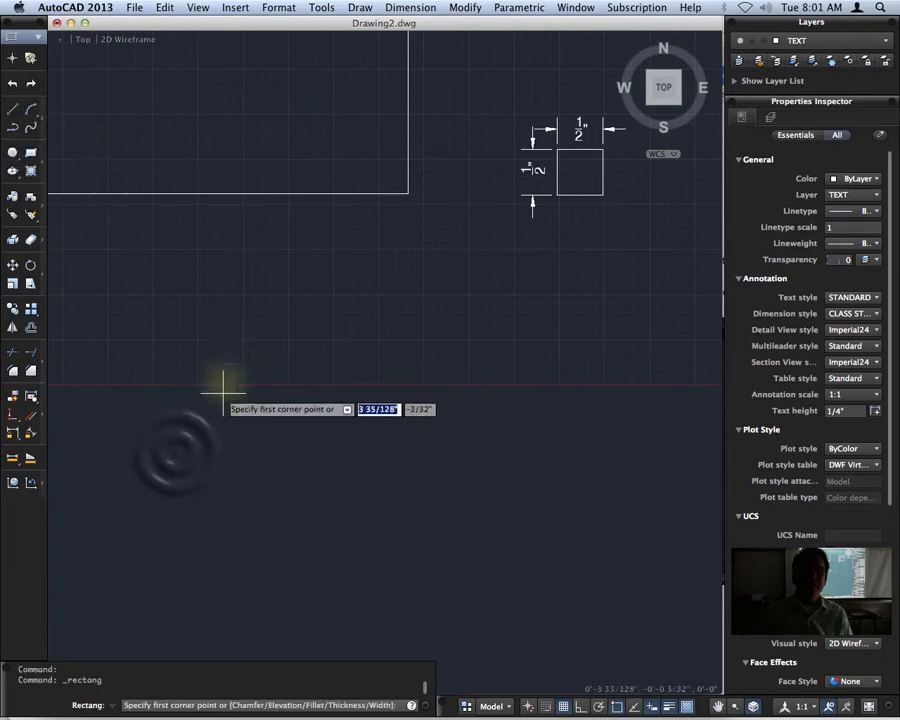
left_click(177, 451)
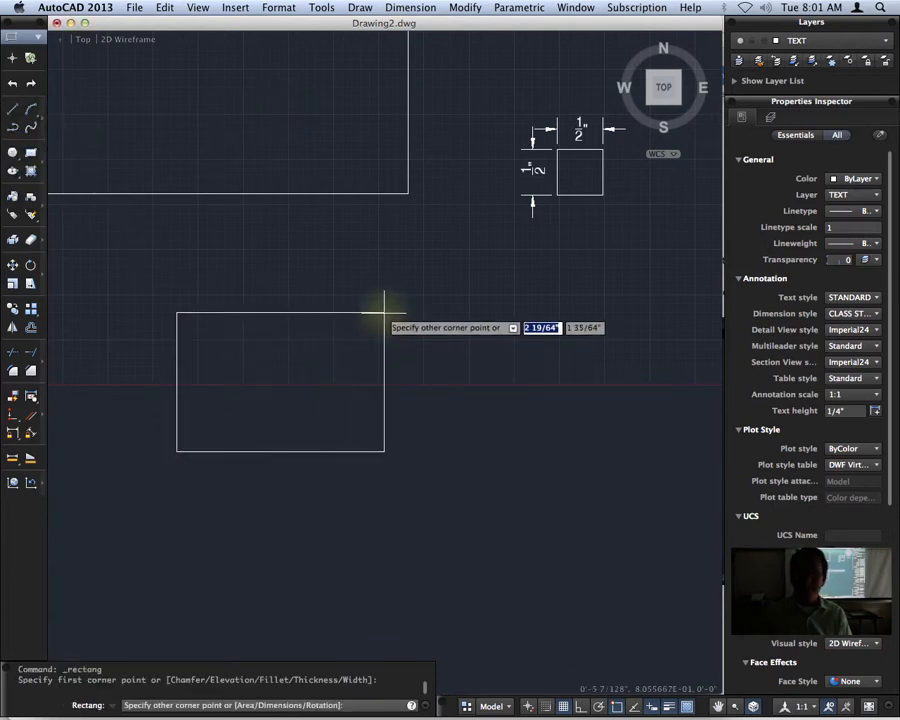
type("1")
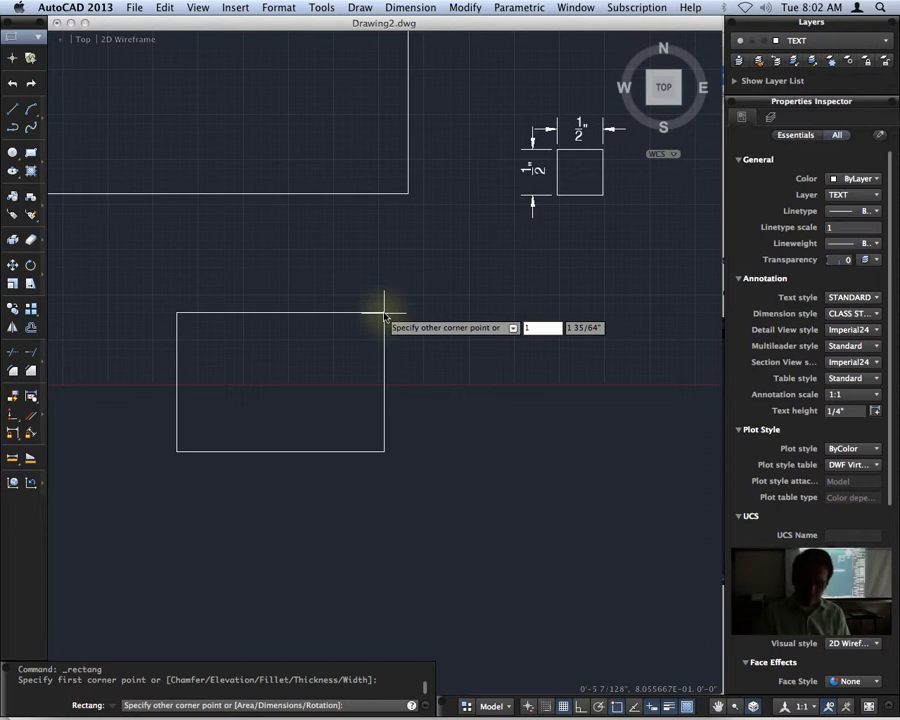
type("-")
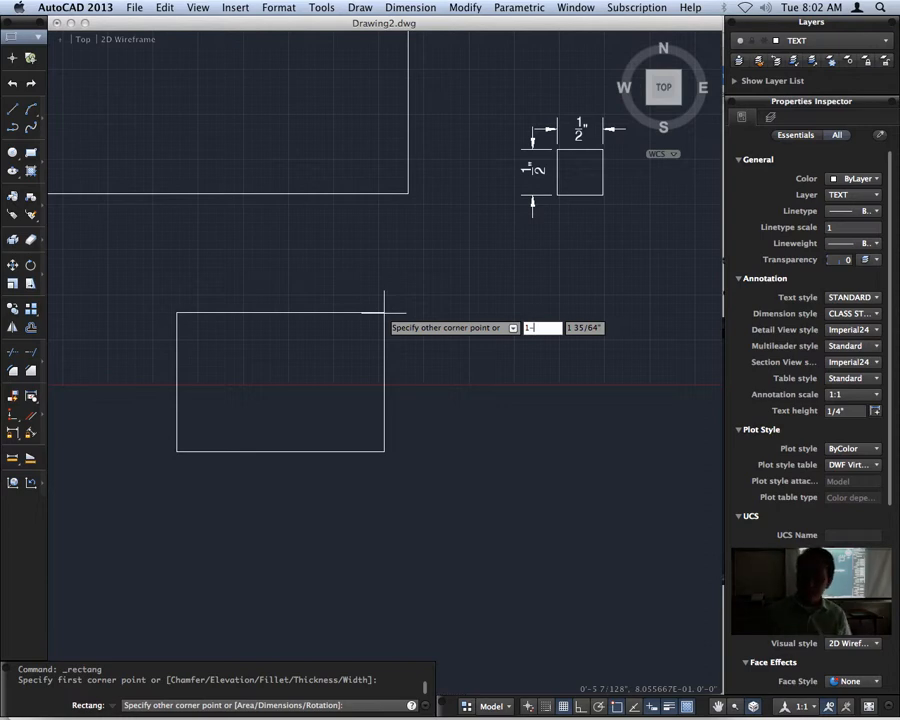
type("1/8")
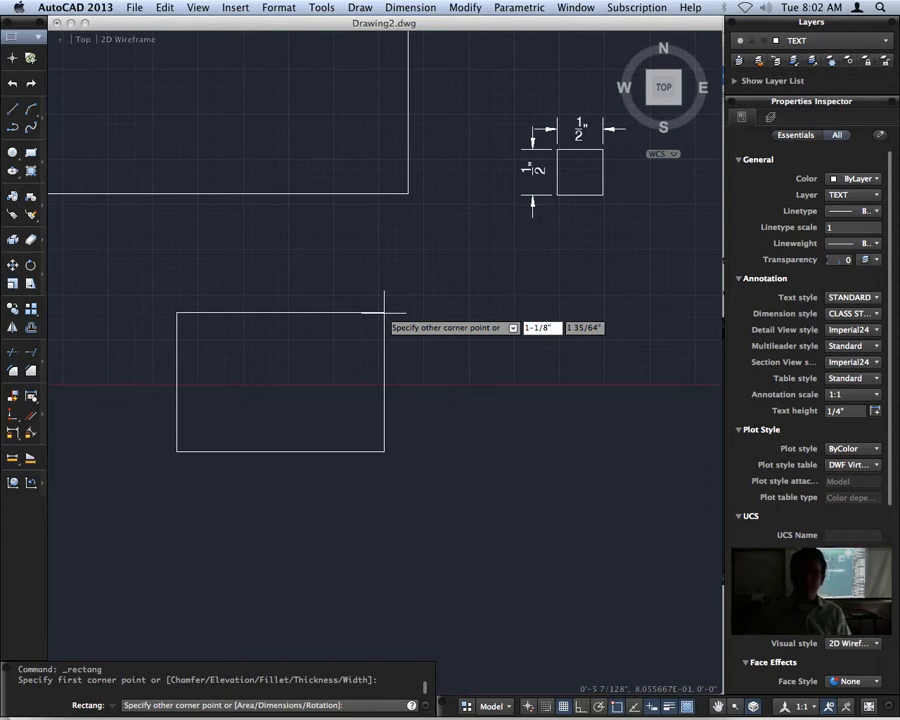
key("Tab")
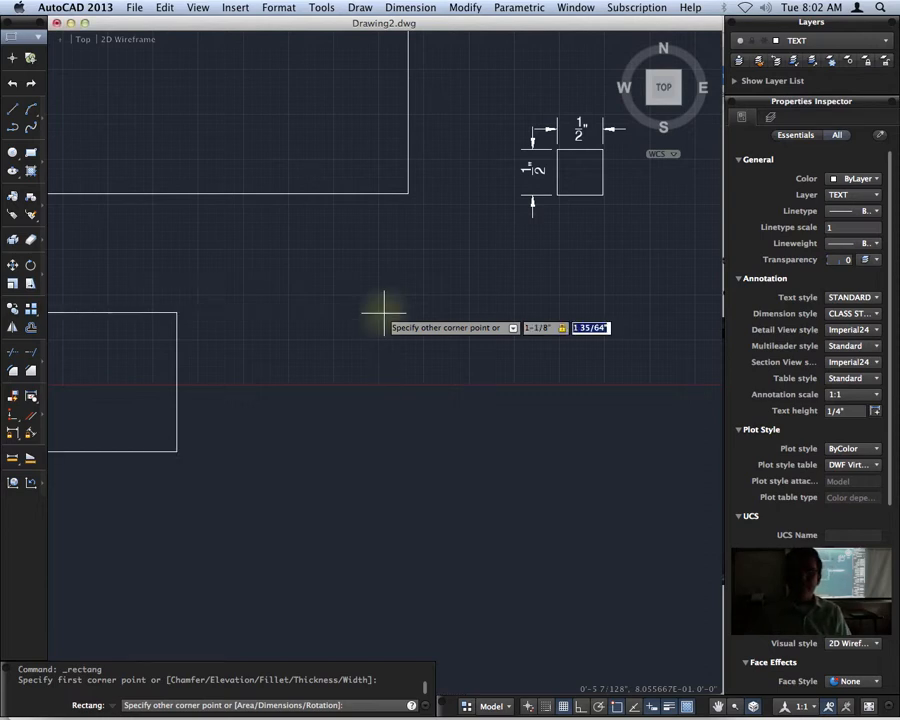
type("14")
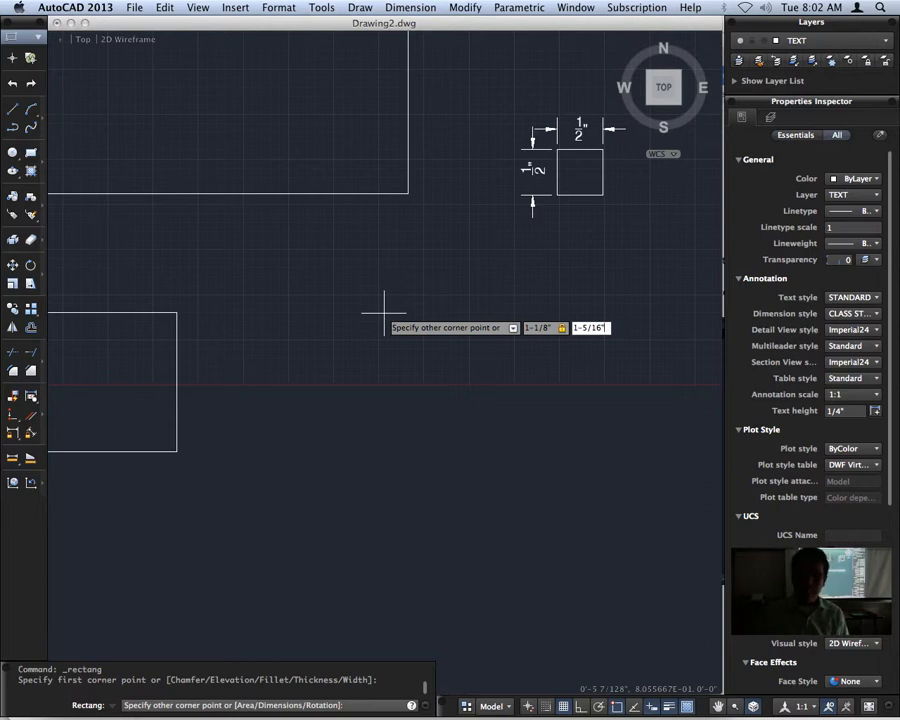
key("Return")
Add a horizontal linear dimension for the width above the top edge of the 1-1/8" by 1-5/16" rectangle.
left_click(392, 8)
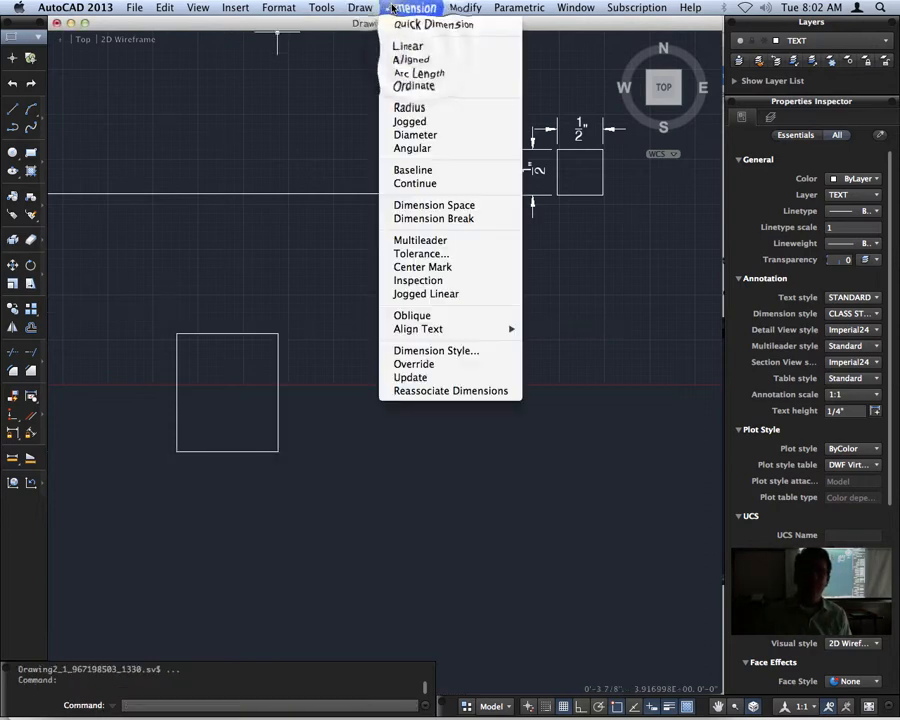
left_click(402, 46)
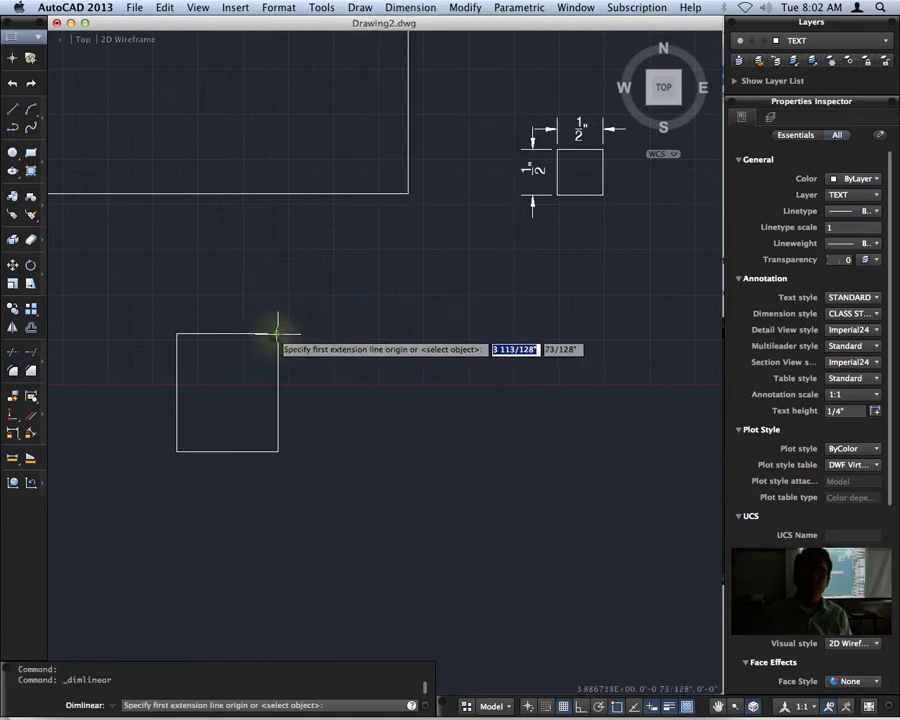
left_click(277, 333)
left_click(178, 333)
left_click(228, 316)
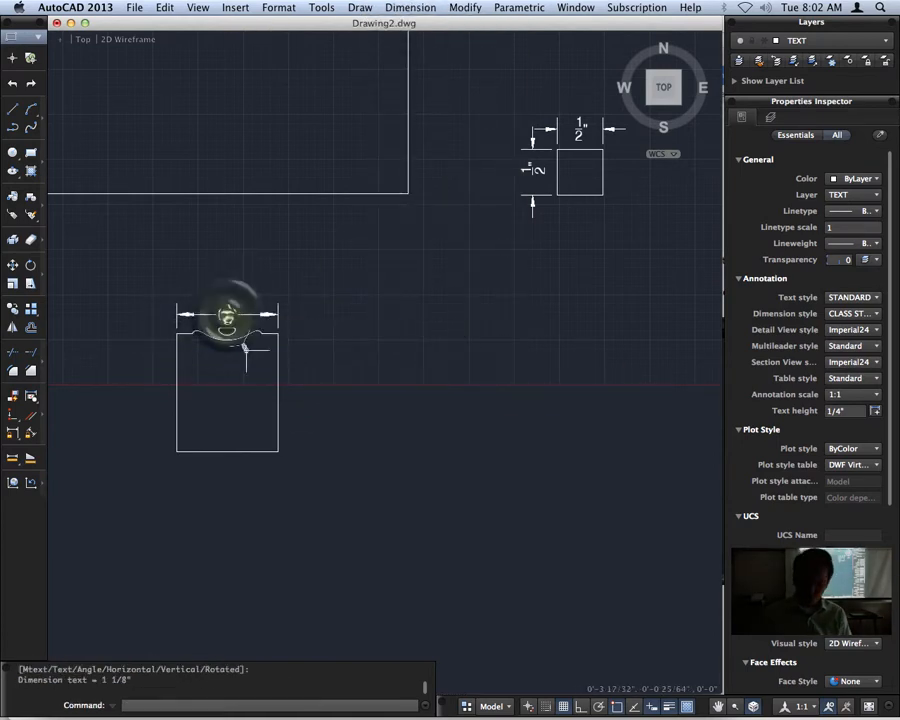
Add a vertical linear dimension for the height beside the left edge of the 1-1/8" by 1-5/16" rectangle.
key("Return")
left_click(177, 450)
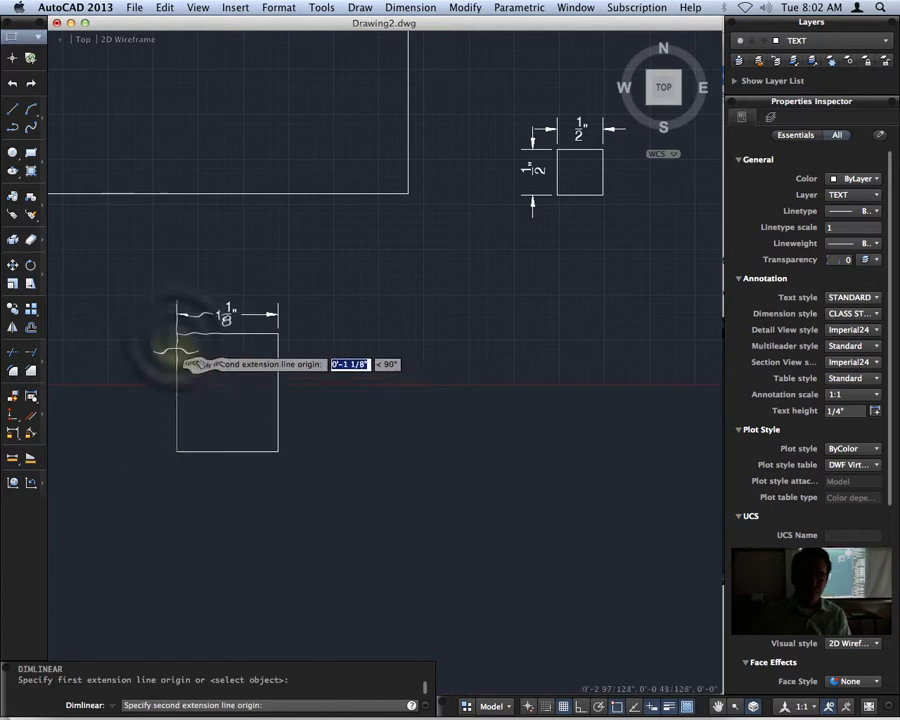
left_click(177, 333)
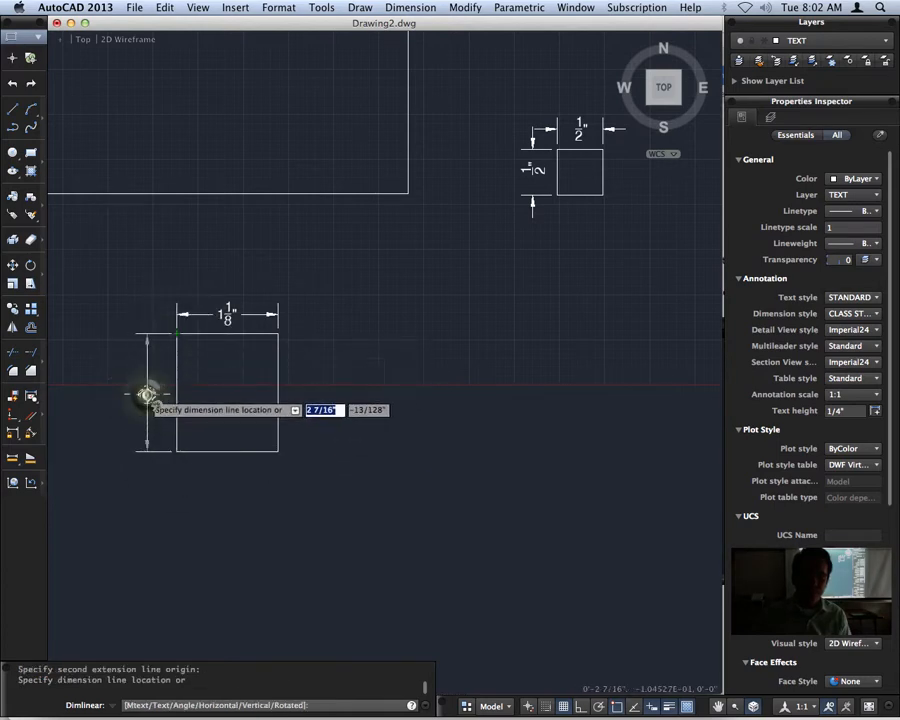
left_click(147, 395)
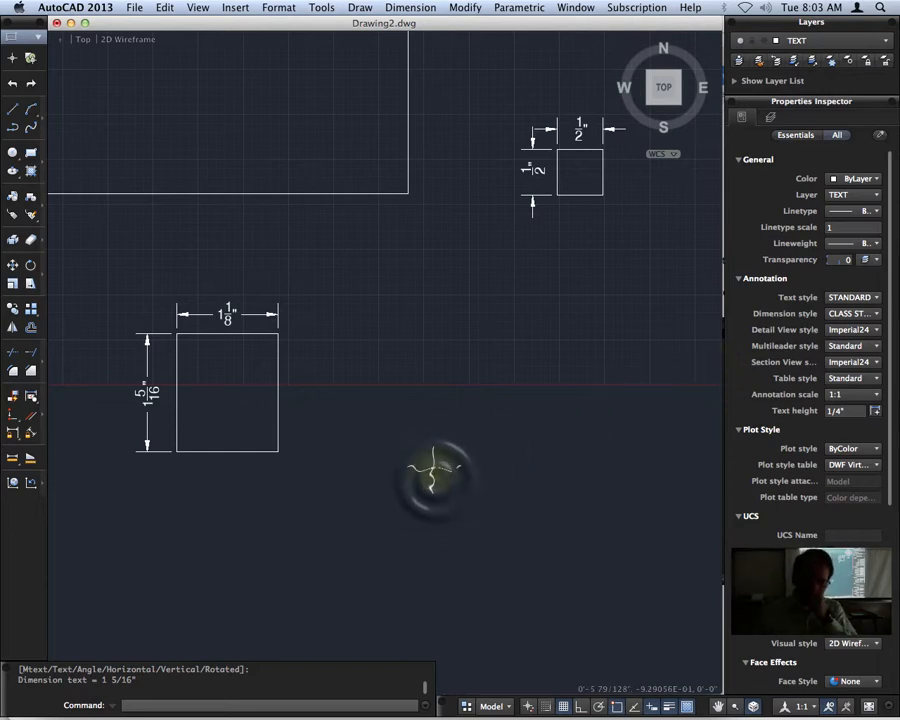
Draw a rectangle starting below the 1-1/8" by 1-5/16" rectangle, entering 1'-5-11/16" for the opposite corner.
middle_click_drag(428, 476, 590, 313)
scroll(559, 354, "down", 5)
mouse_move(584, 442)
middle_mouse_down()
mouse_move(520, 392)
mouse_move(418, 376)
mouse_move(424, 346)
middle_mouse_up()
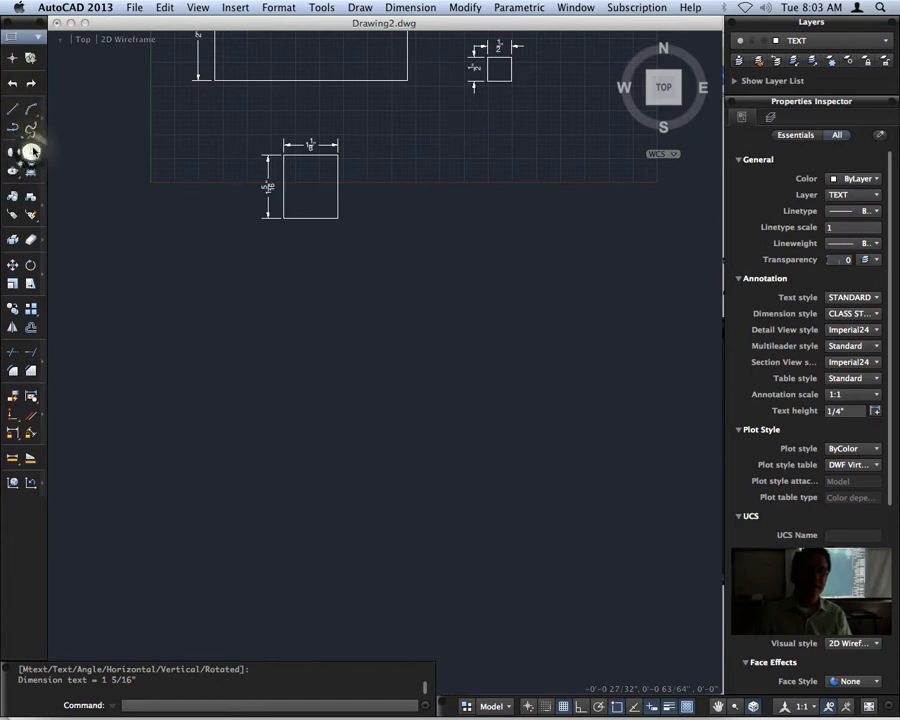
left_click(31, 152)
left_click(163, 537)
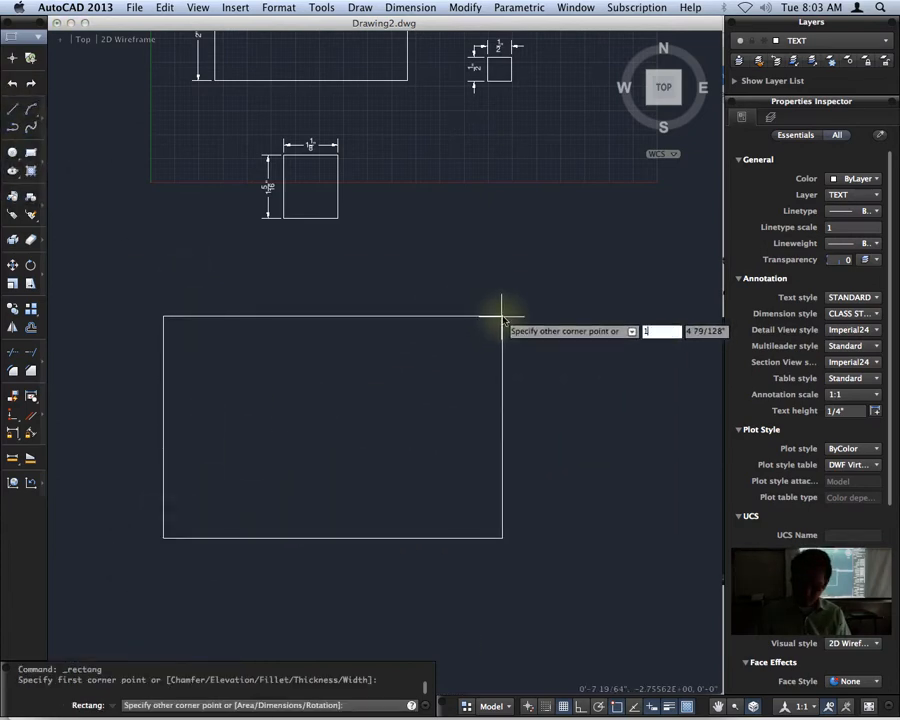
type("1'-5-1/")
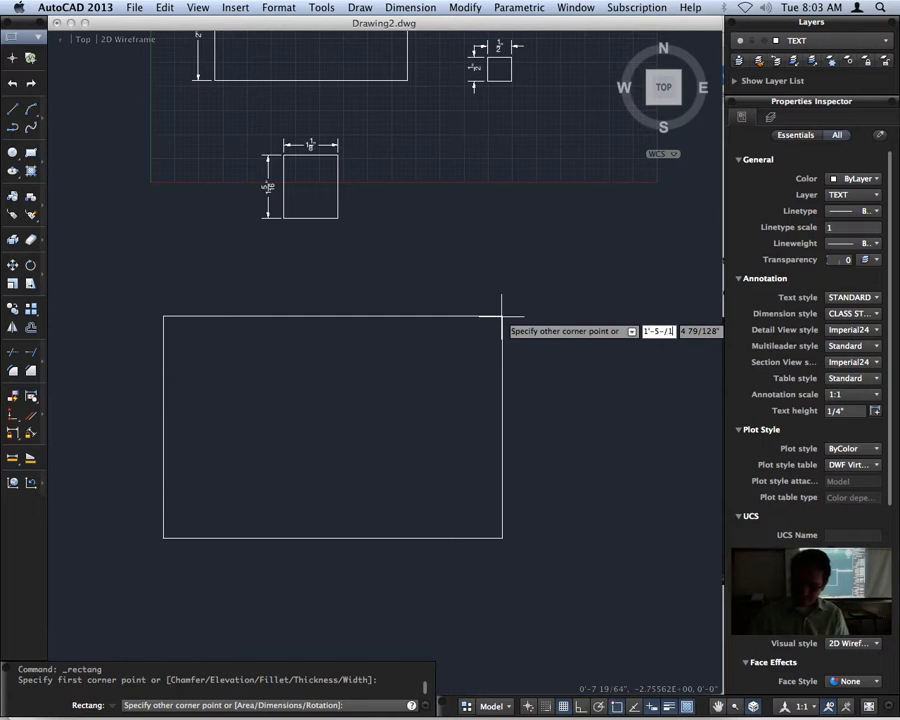
key("BackSpace")
key("BackSpace")
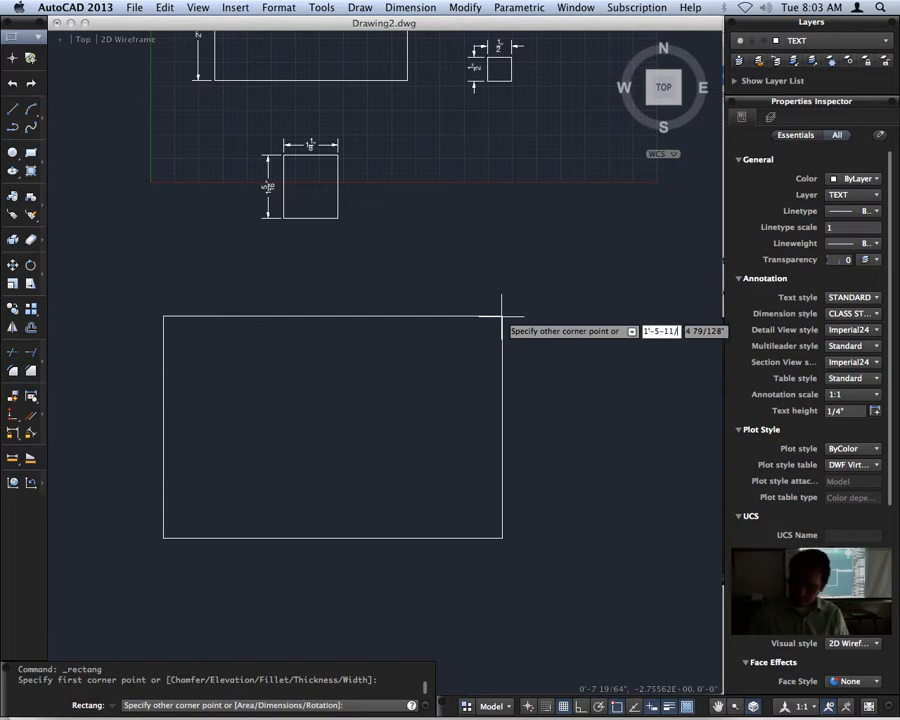
key("Return")
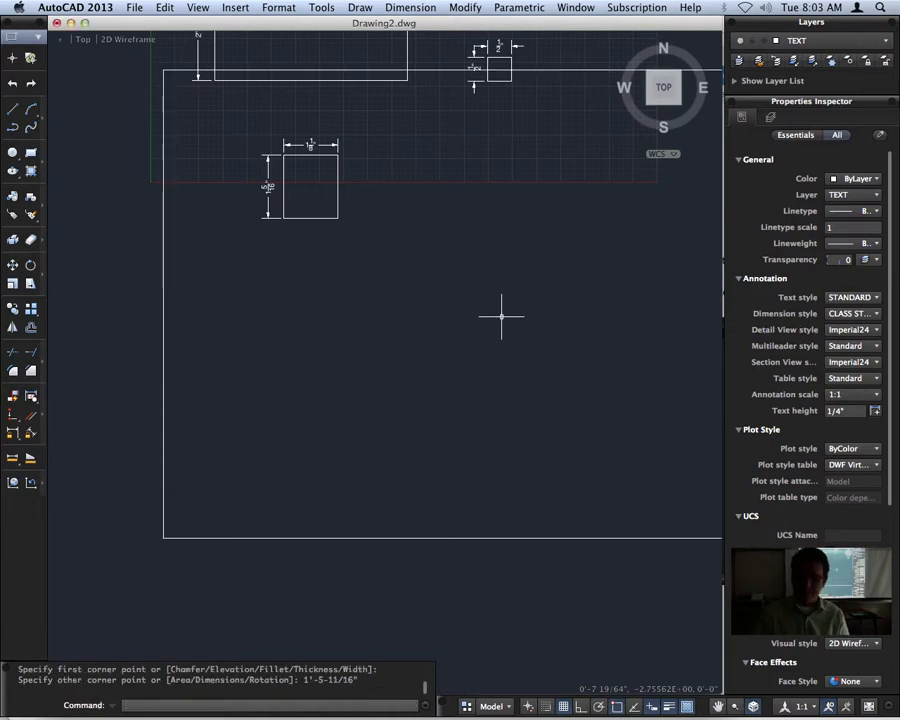
Add a horizontal linear dimension for the width below the bottom edge of the new large rectangle and inspect its text.
scroll(548, 283, "down", 5)
mouse_move(548, 280)
middle_mouse_down()
mouse_move(439, 259)
mouse_move(417, 277)
middle_mouse_up()
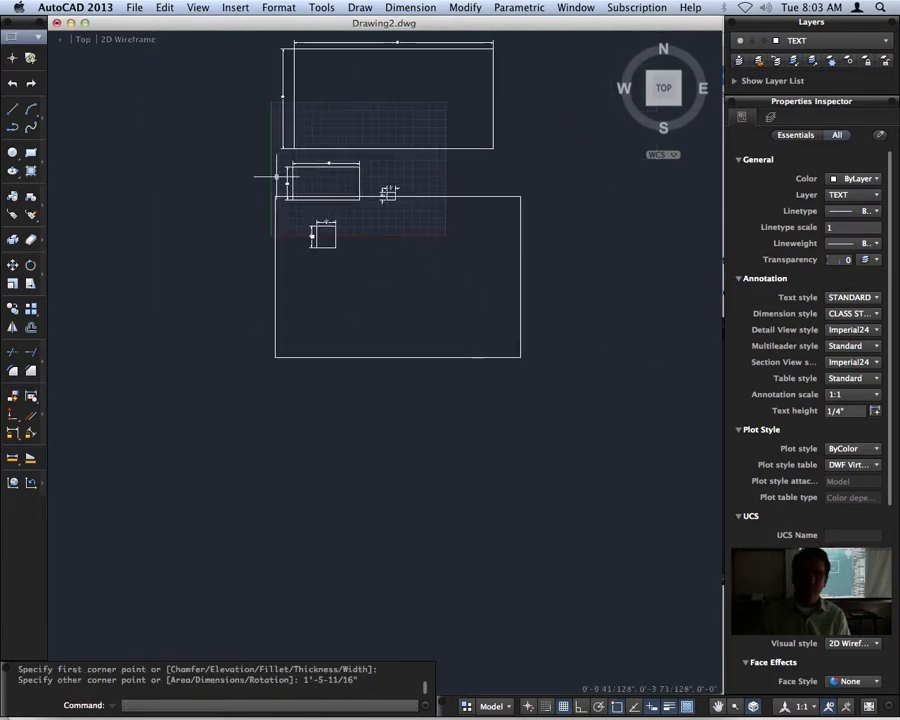
left_click(419, 9)
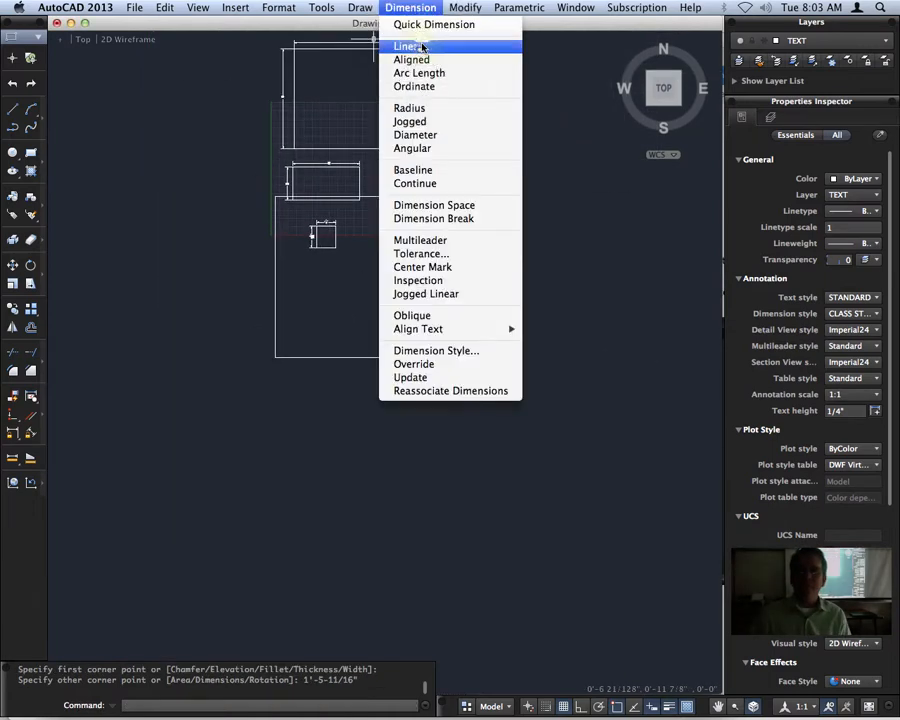
left_click(408, 49)
left_click(520, 357)
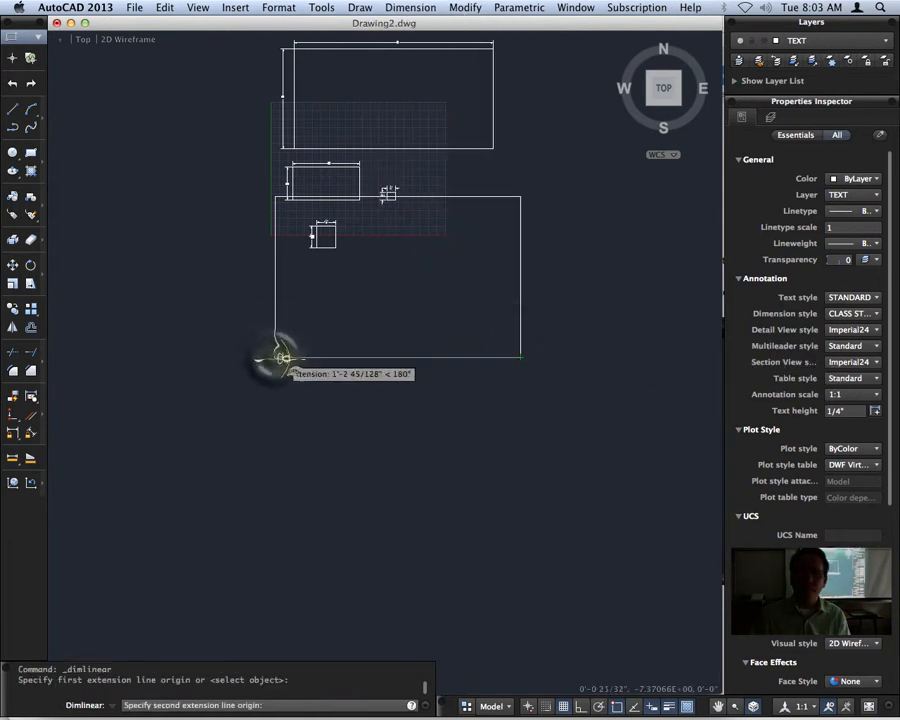
left_click(275, 357)
left_click(400, 368)
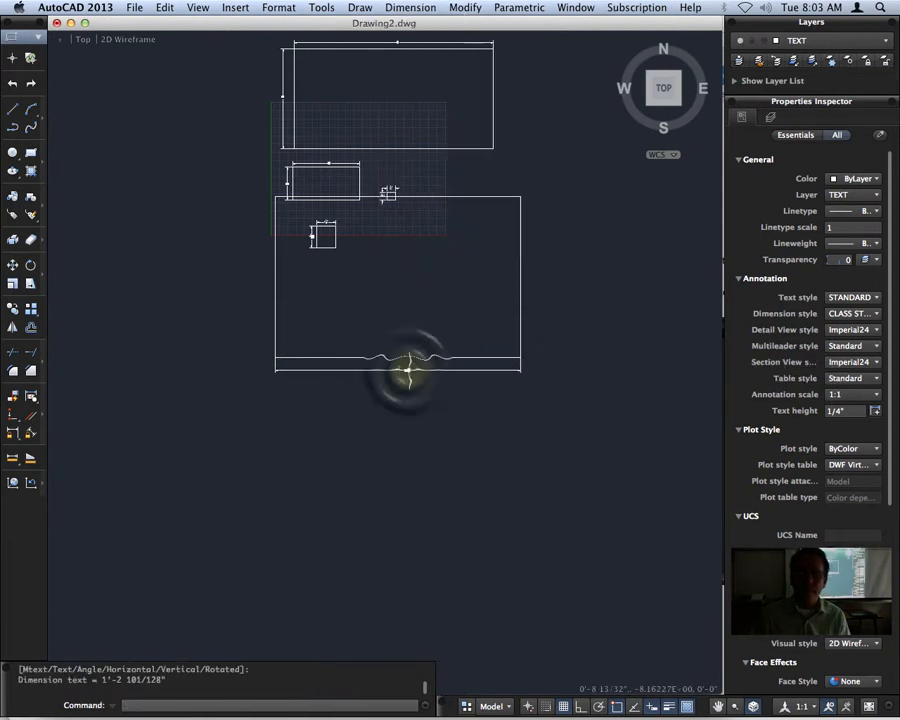
scroll(408, 370, "up", 5)
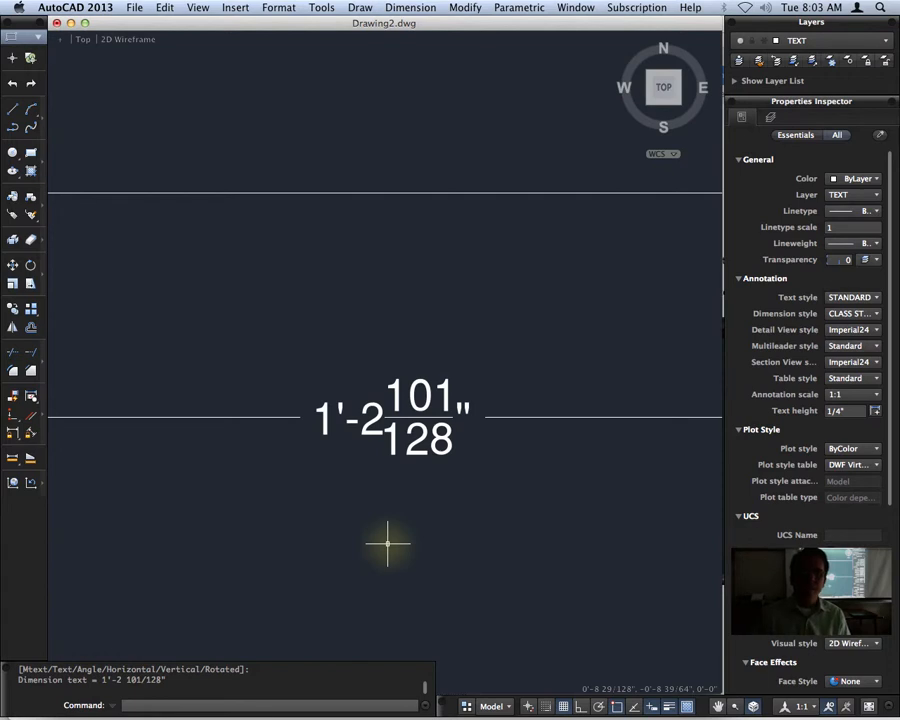
Add a vertical linear dimension for the height beside the right edge of the large rectangle and inspect its text.
scroll(364, 490, "down", 5)
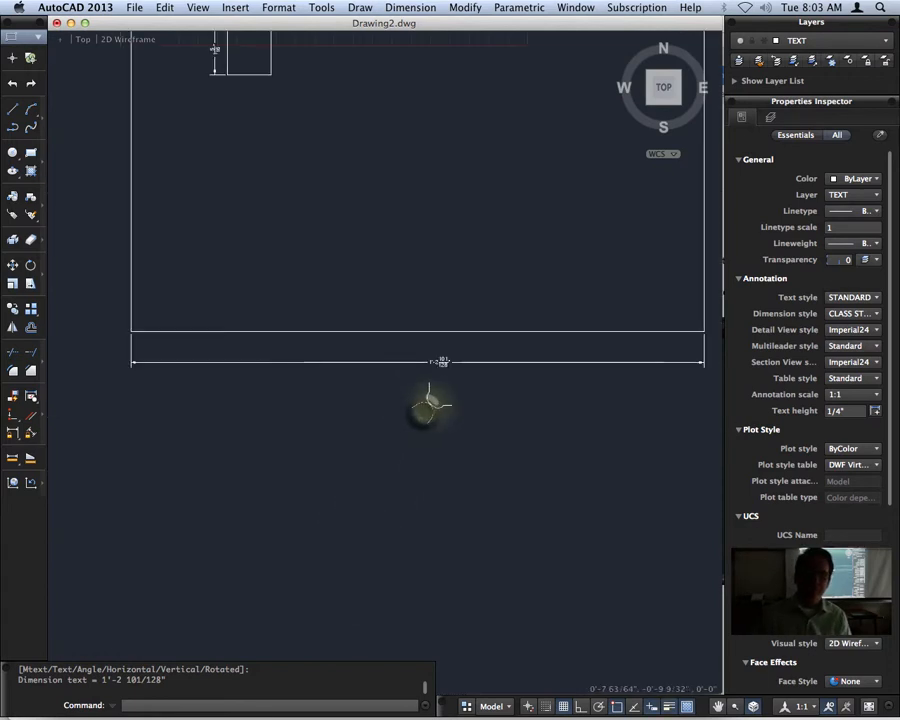
middle_click_drag(430, 405, 418, 326)
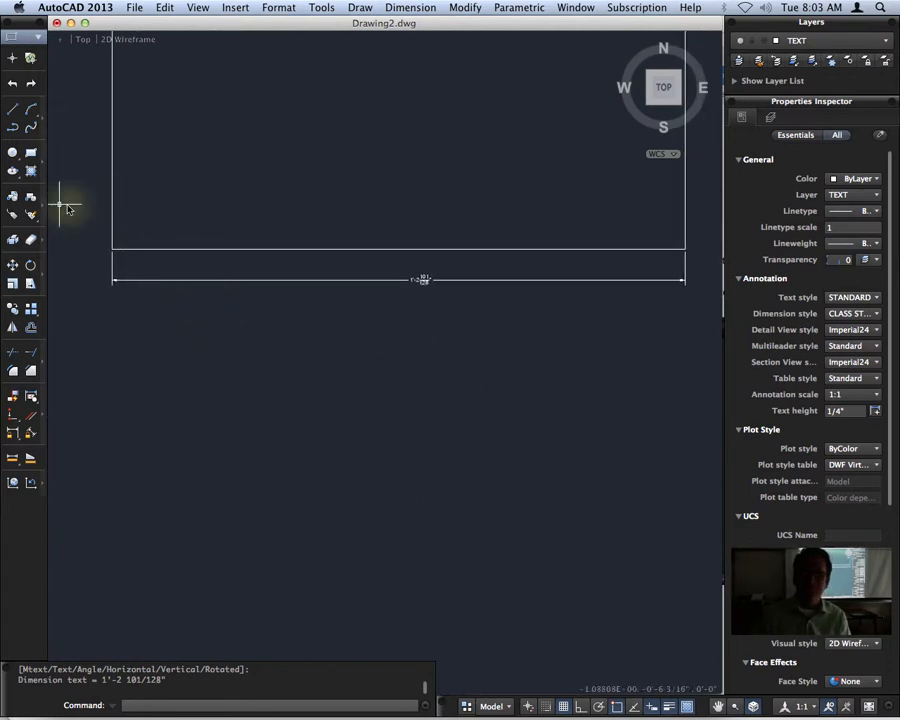
scroll(423, 226, "down", 1)
middle_click_drag(423, 226, 184, 443)
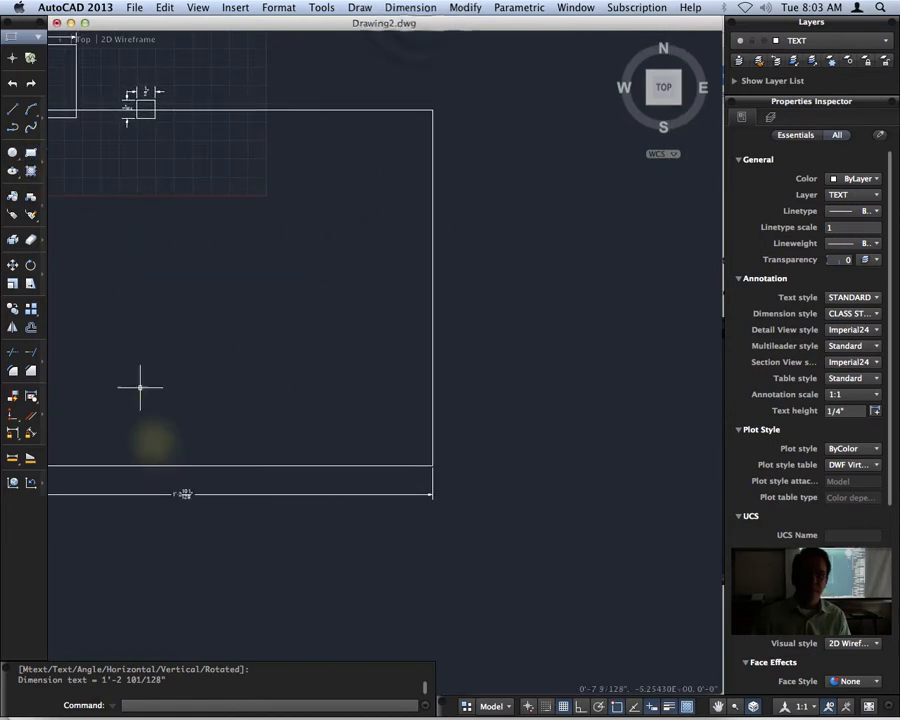
left_click(410, 7)
left_click(412, 46)
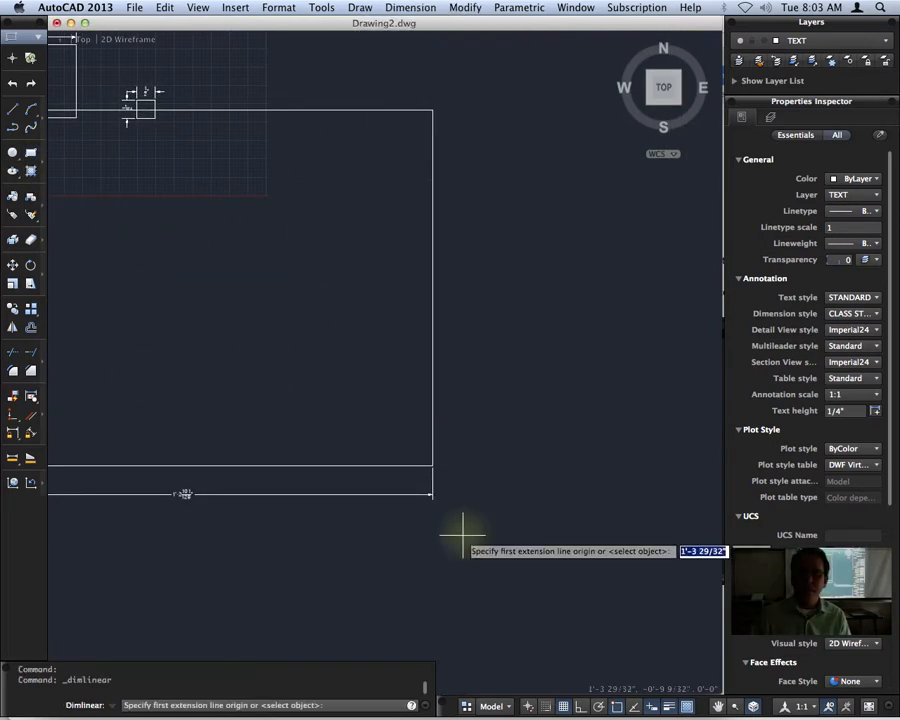
left_click(432, 465)
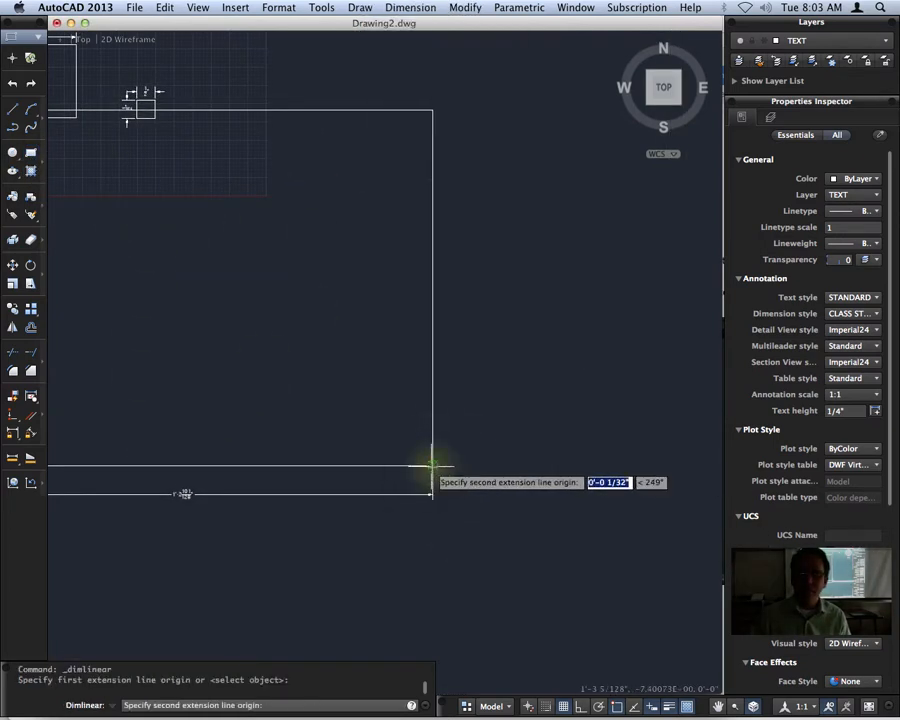
left_click(433, 112)
left_click(516, 300)
scroll(512, 297, "up", 4)
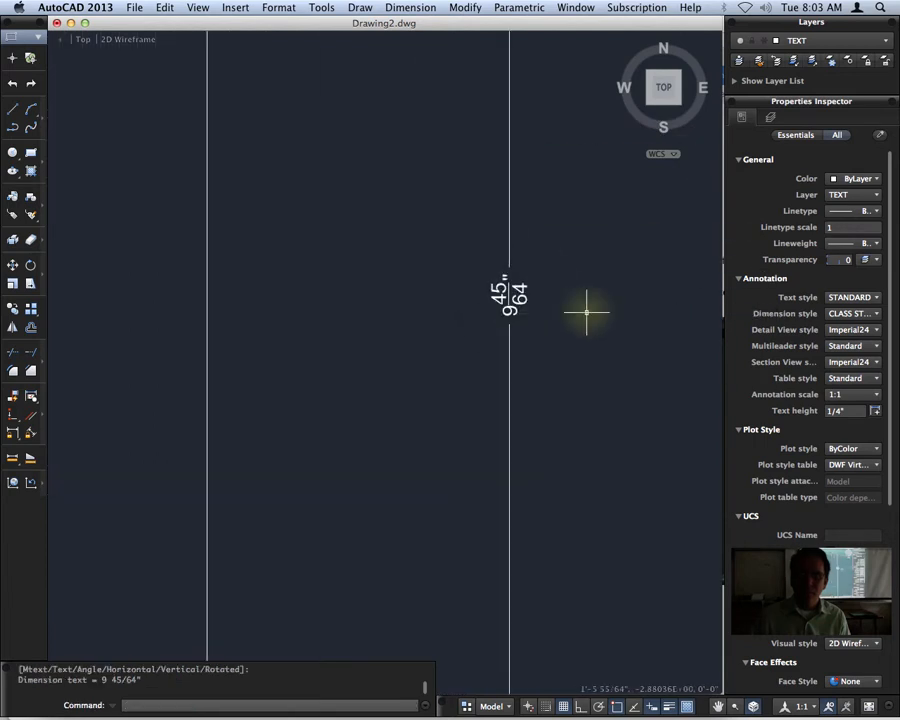
Draw another rectangle in the empty area below and left of the dimensioned ones, entering 1'5-11/16" for the opposite corner.
scroll(586, 312, "down", 10)
middle_click_drag(390, 494, 428, 368)
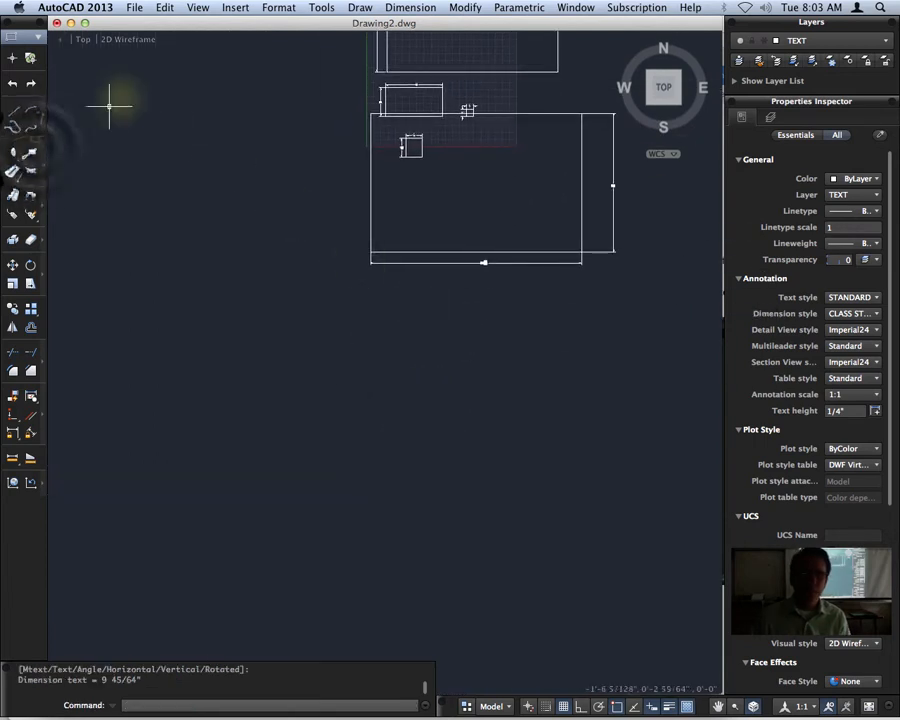
left_click(33, 152)
left_click(134, 557)
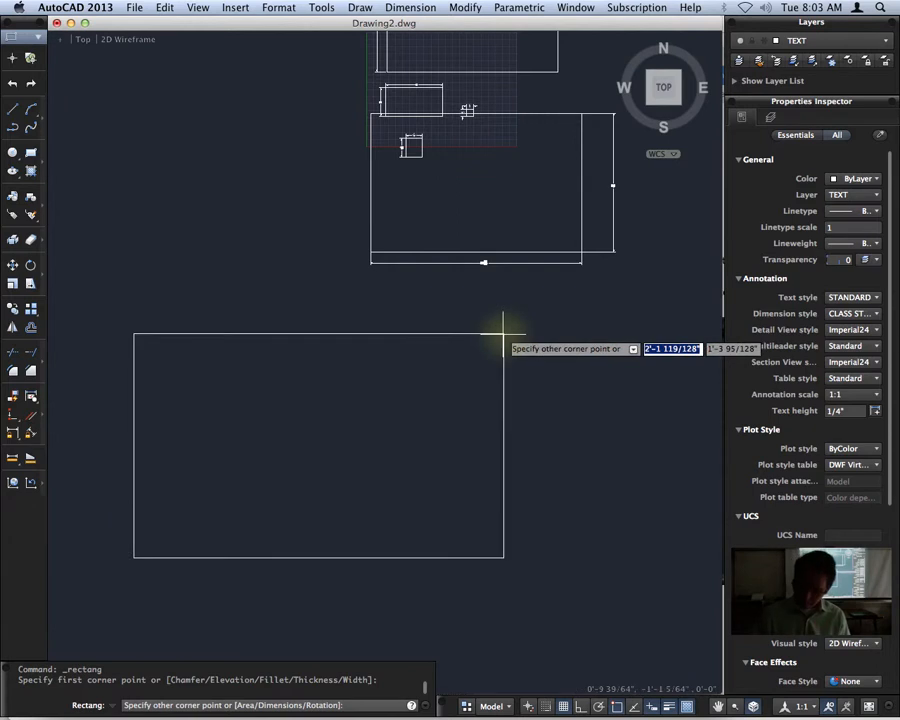
type("1'5-")
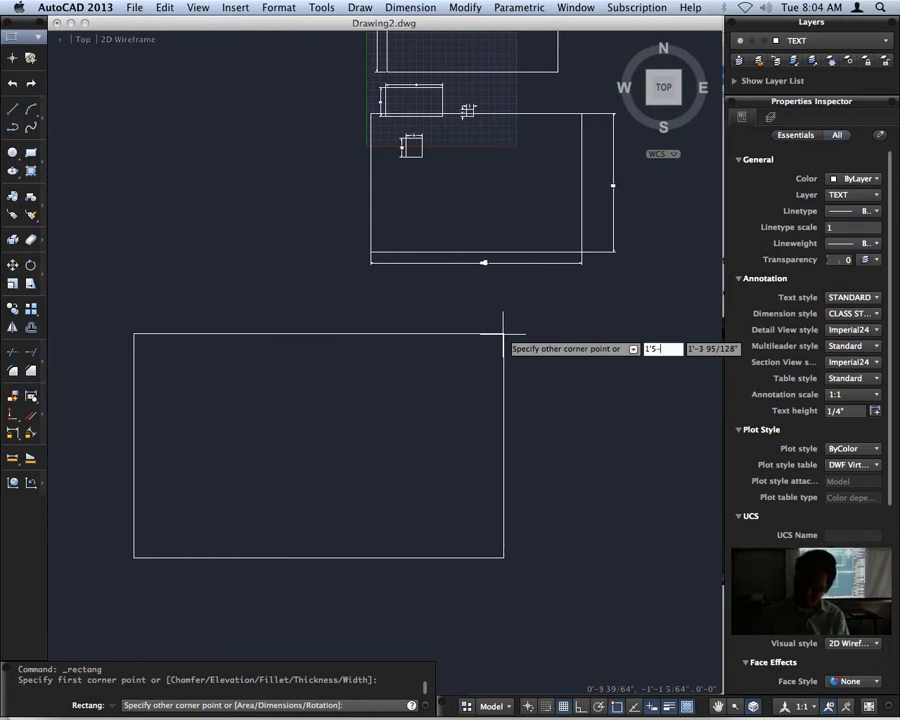
type("11/16")
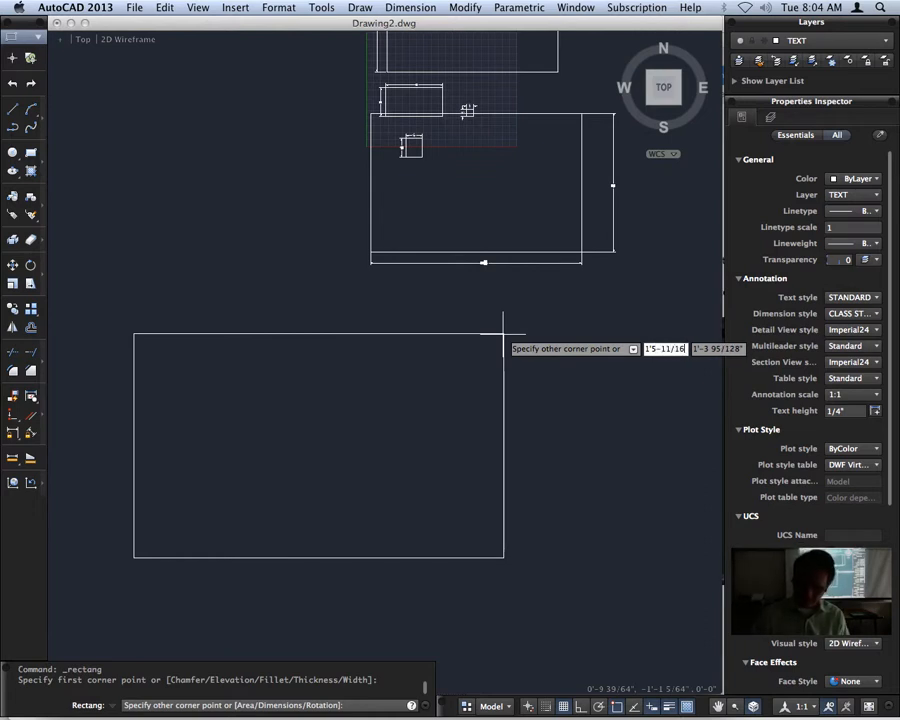
type("\"")
key("Return")
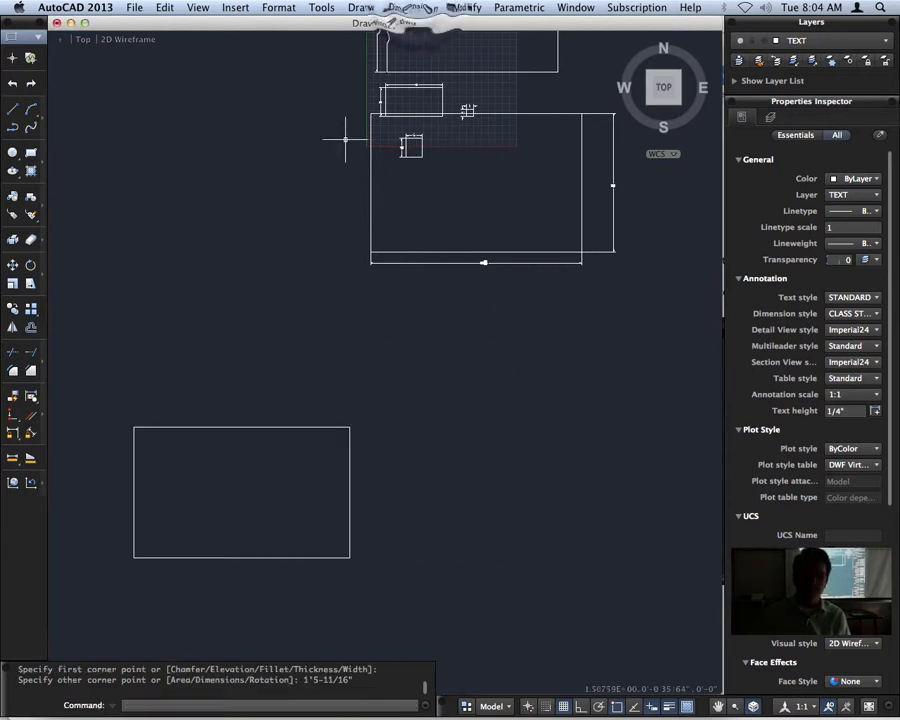
Add a horizontal linear dimension for the width above the top edge of the newest rectangle and inspect its text.
left_click(410, 8)
left_click(411, 45)
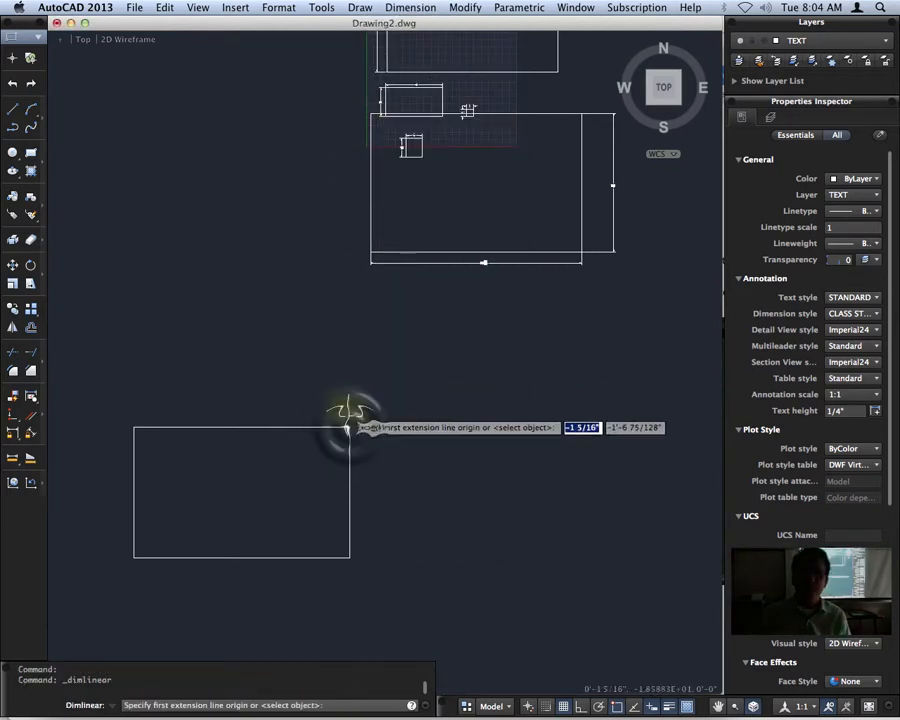
left_click(349, 427)
left_click(134, 427)
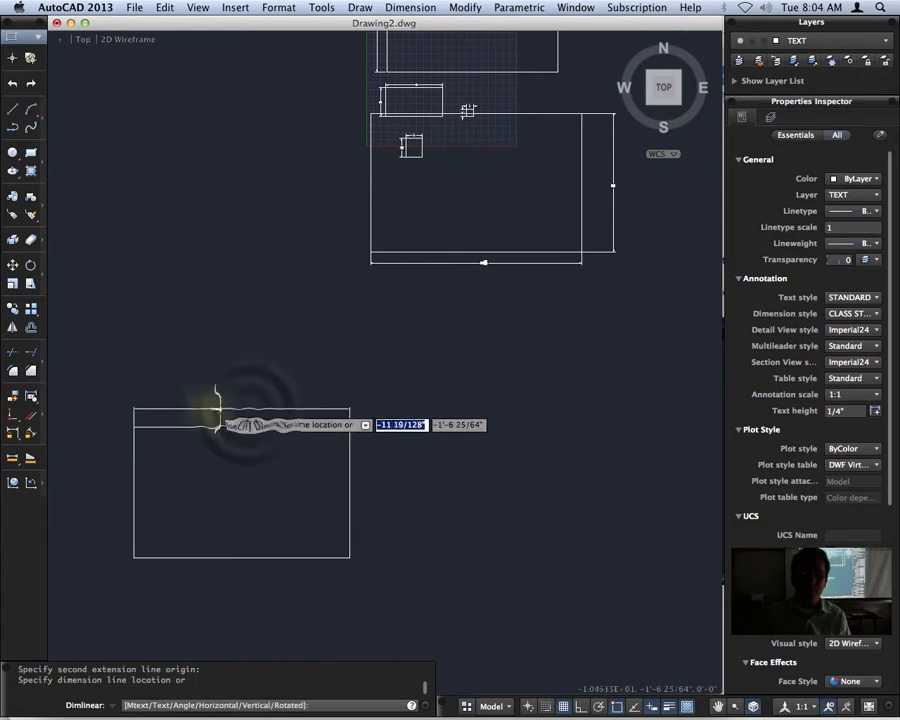
left_click(250, 410)
scroll(250, 410, "up", 10)
scroll(436, 447, "up", 4)
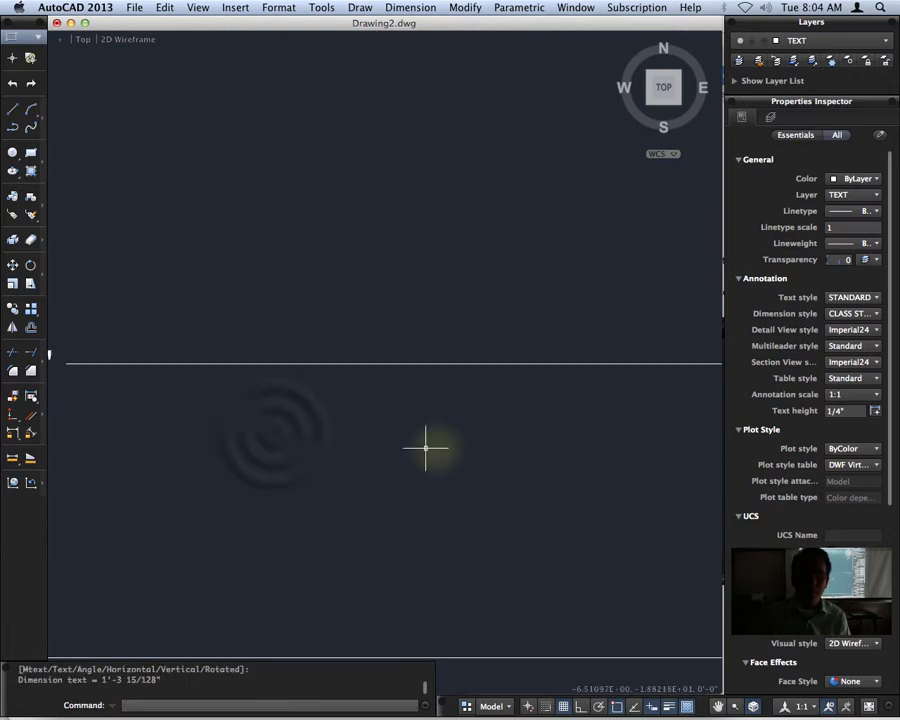
scroll(330, 430, "down", 3)
middle_click_drag(270, 436, 413, 437)
scroll(321, 410, "up", 2)
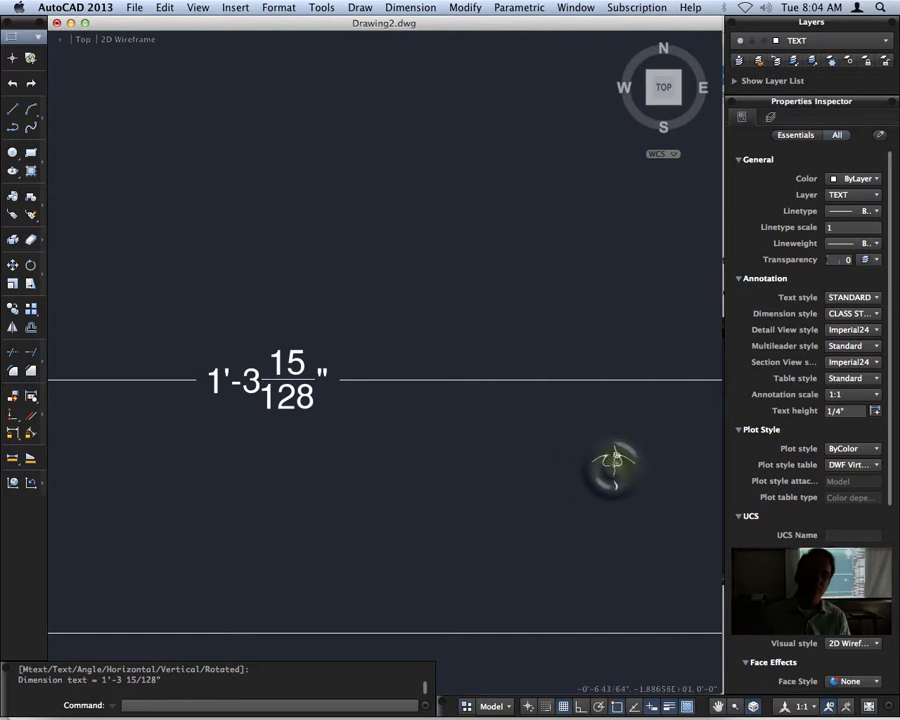
Draw a freehand rectangle in the empty area to the right of the last dimensioned rectangle.
scroll(601, 470, "down", 5)
middle_click_drag(601, 470, 390, 328)
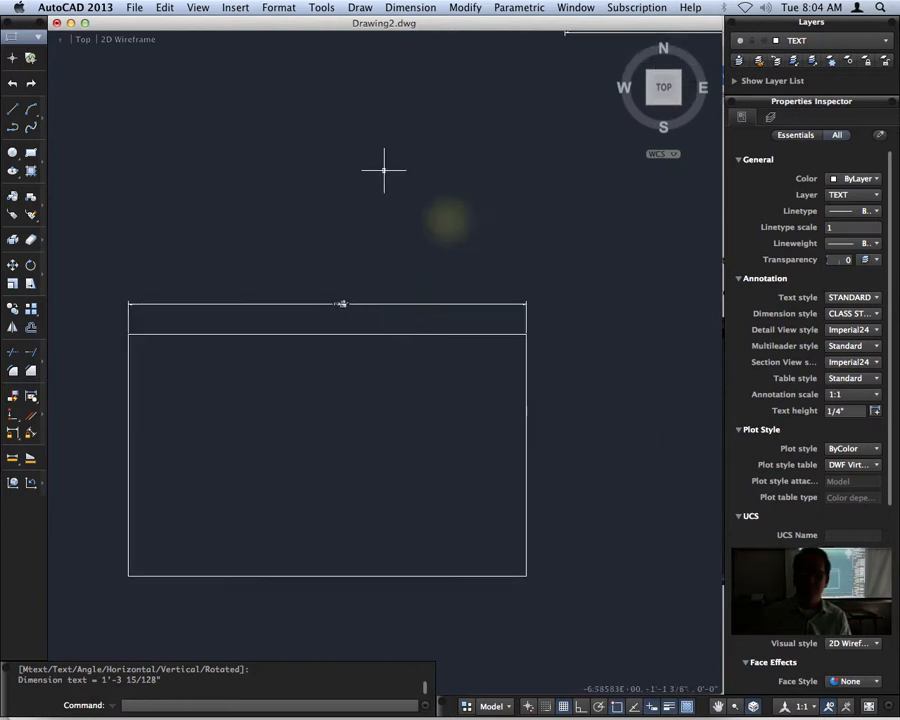
left_click(30, 152)
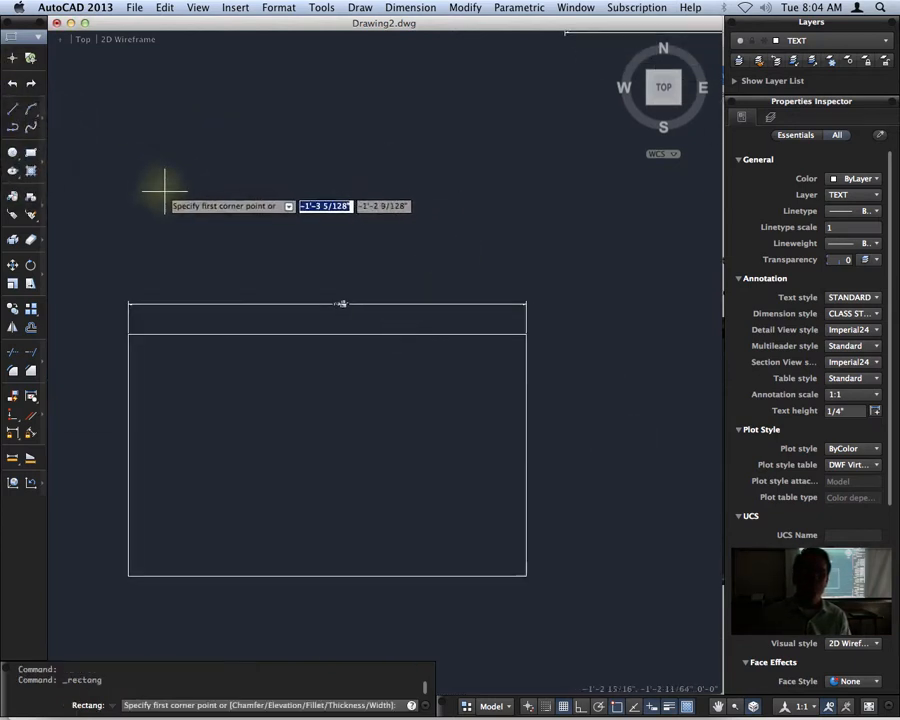
middle_click_drag(581, 541, 157, 475)
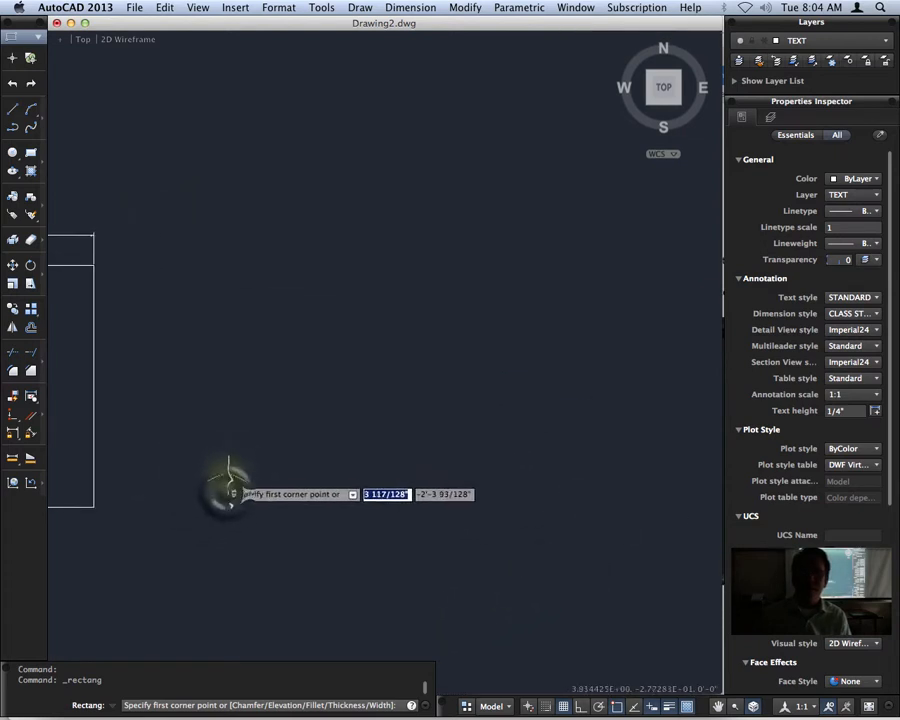
left_click(227, 491)
left_click(578, 263)
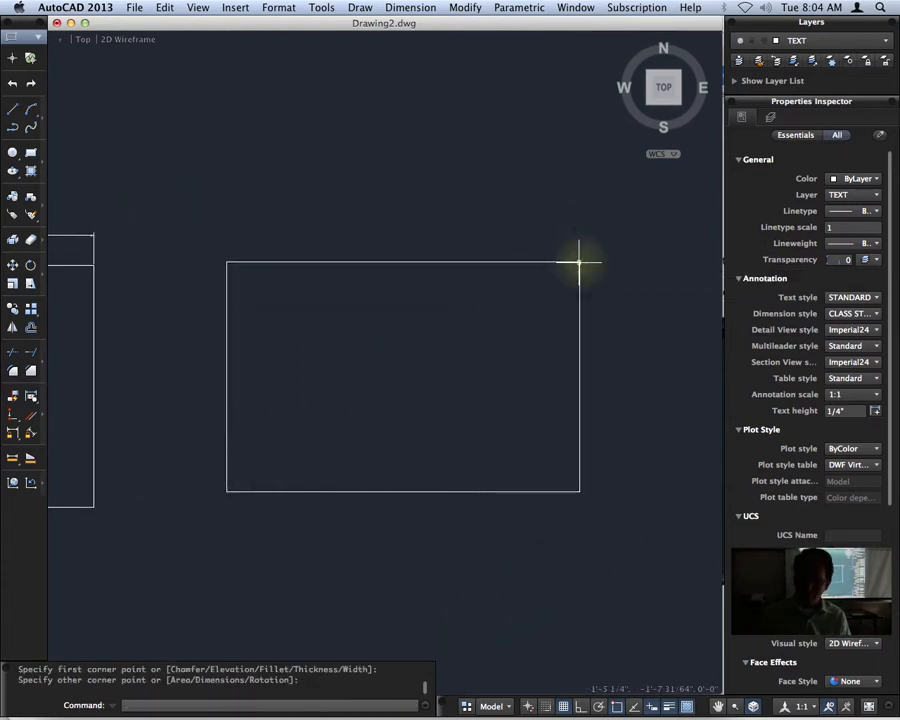
type("l")
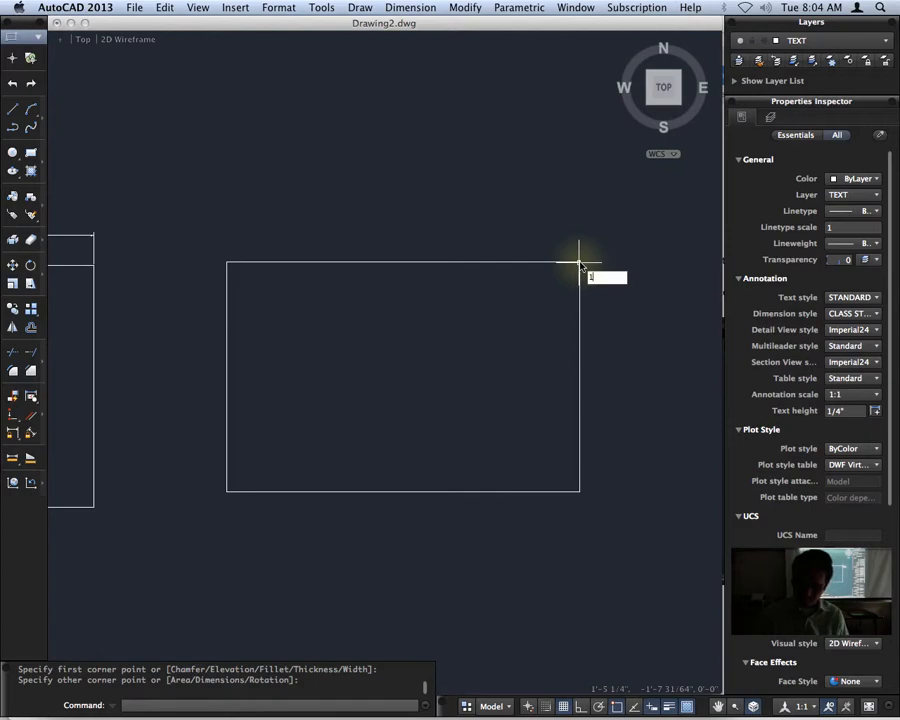